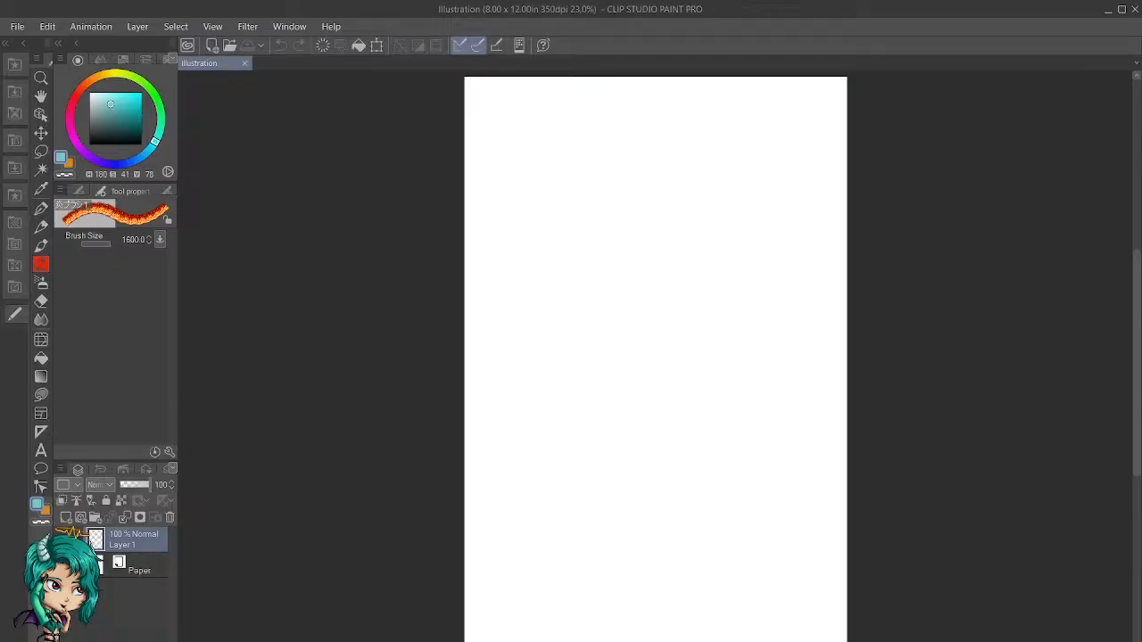
# Step: Switch to the Mechanical pencil and set the drawing colour to deep blue with hue 242, saturation 94, value 74
pyautogui.press(']')
pyautogui.press(']')
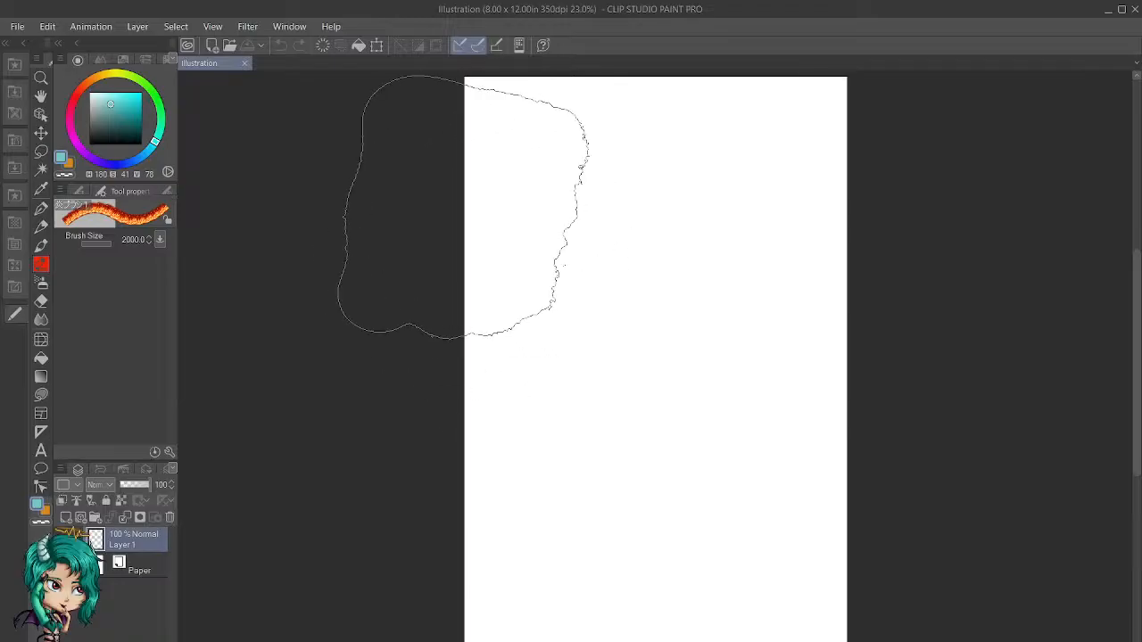
pyautogui.click(40, 229)
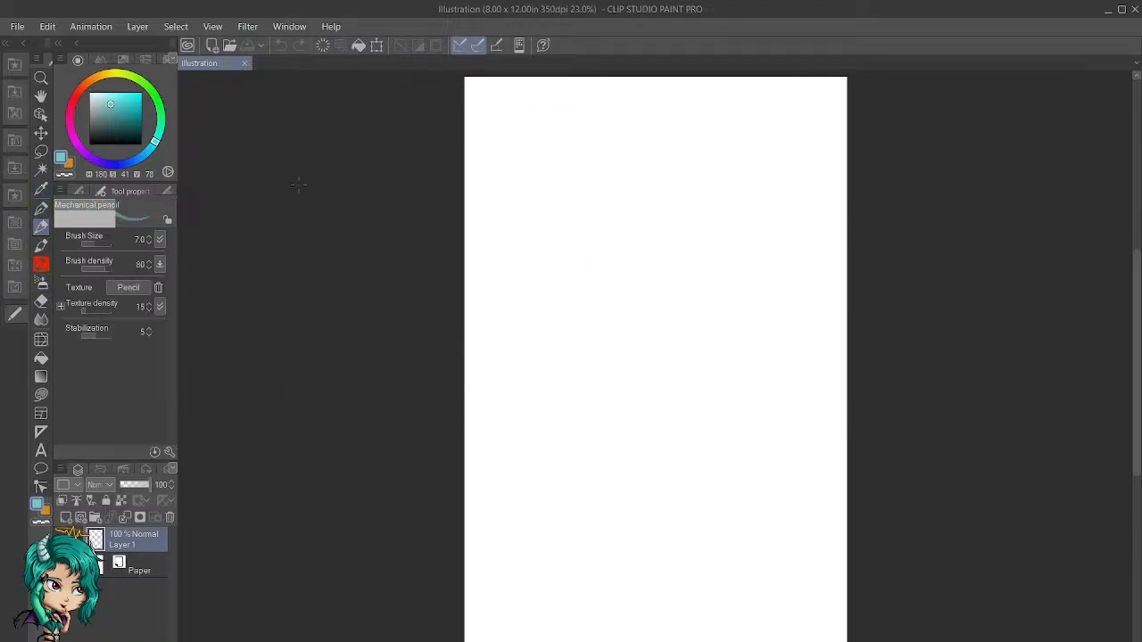
pyautogui.click(114, 166)
pyautogui.click(136, 108)
pyautogui.moveTo(136, 108); pyautogui.dragTo(138, 106)
# Step: Sketch a loose rectangular frame for the first thumbnail in the upper left corner of the page
pyautogui.moveTo(480, 94); pyautogui.dragTo(483, 225)
pyautogui.moveTo(487, 96)
pyautogui.mouseDown()
pyautogui.moveTo(482, 197)
pyautogui.moveTo(480, 93)
pyautogui.moveTo(474, 224)
pyautogui.mouseUp()
pyautogui.moveTo(482, 87)
pyautogui.mouseDown()
pyautogui.moveTo(581, 89)
pyautogui.moveTo(593, 99)
pyautogui.moveTo(601, 89)
pyautogui.moveTo(591, 170)
pyautogui.mouseUp()
pyautogui.moveTo(595, 98); pyautogui.dragTo(591, 223)
pyautogui.moveTo(590, 128); pyautogui.dragTo(590, 250)
pyautogui.moveTo(480, 207)
pyautogui.mouseDown()
pyautogui.moveTo(482, 256)
pyautogui.moveTo(550, 244)
pyautogui.mouseUp()
pyautogui.moveTo(479, 237); pyautogui.dragTo(586, 229)
pyautogui.moveTo(489, 241); pyautogui.dragTo(607, 231)
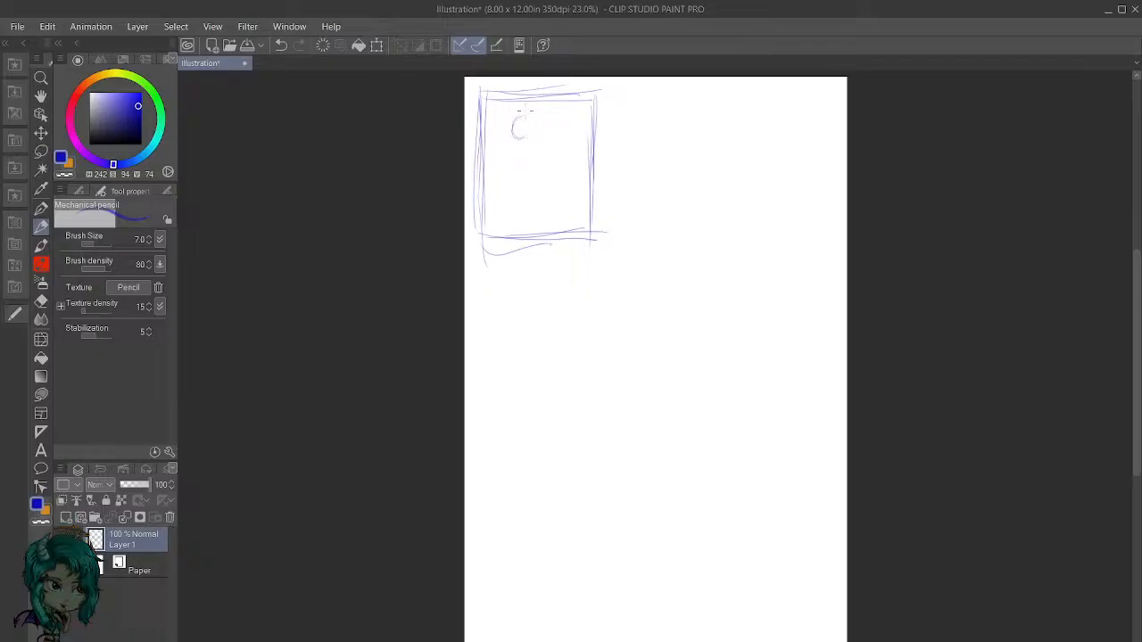
# Step: Rough in the first thumbnail's composition with circles for heads, straight stems for bodies, and angled base strokes
pyautogui.moveTo(524, 134); pyautogui.dragTo(523, 110)
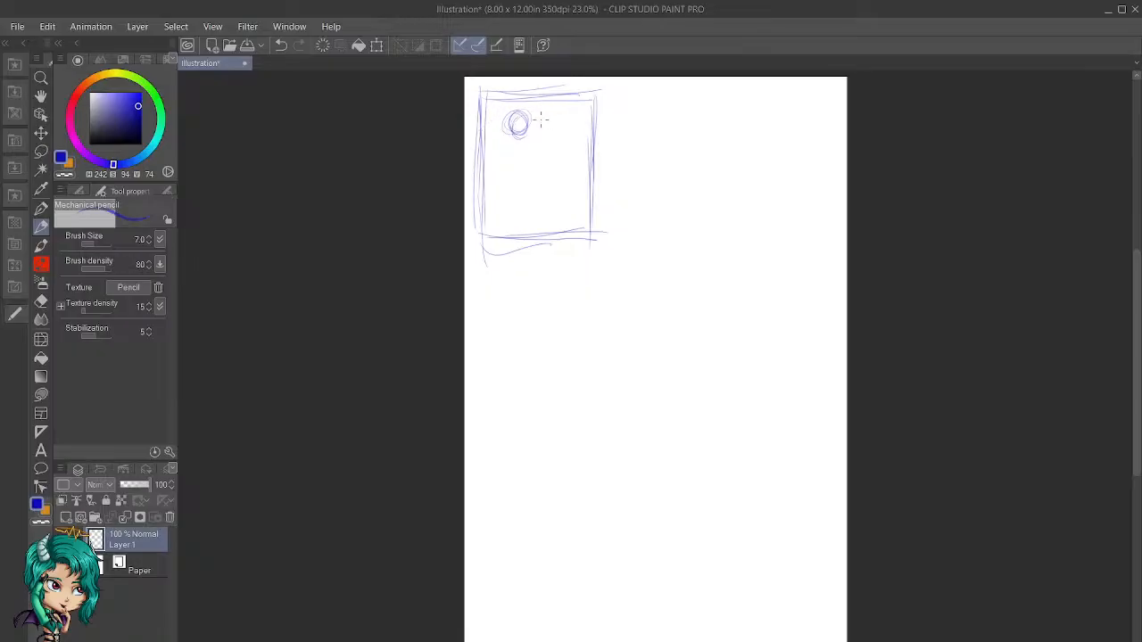
pyautogui.moveTo(526, 115)
pyautogui.mouseDown()
pyautogui.moveTo(528, 130)
pyautogui.moveTo(505, 134)
pyautogui.moveTo(530, 129)
pyautogui.moveTo(534, 114)
pyautogui.moveTo(507, 137)
pyautogui.mouseUp()
pyautogui.moveTo(547, 171)
pyautogui.mouseDown()
pyautogui.moveTo(553, 161)
pyautogui.moveTo(555, 173)
pyautogui.moveTo(542, 166)
pyautogui.moveTo(550, 214)
pyautogui.moveTo(534, 184)
pyautogui.moveTo(567, 184)
pyautogui.moveTo(548, 220)
pyautogui.moveTo(578, 201)
pyautogui.moveTo(545, 223)
pyautogui.moveTo(573, 169)
pyautogui.moveTo(555, 207)
pyautogui.moveTo(511, 219)
pyautogui.moveTo(530, 224)
pyautogui.mouseUp()
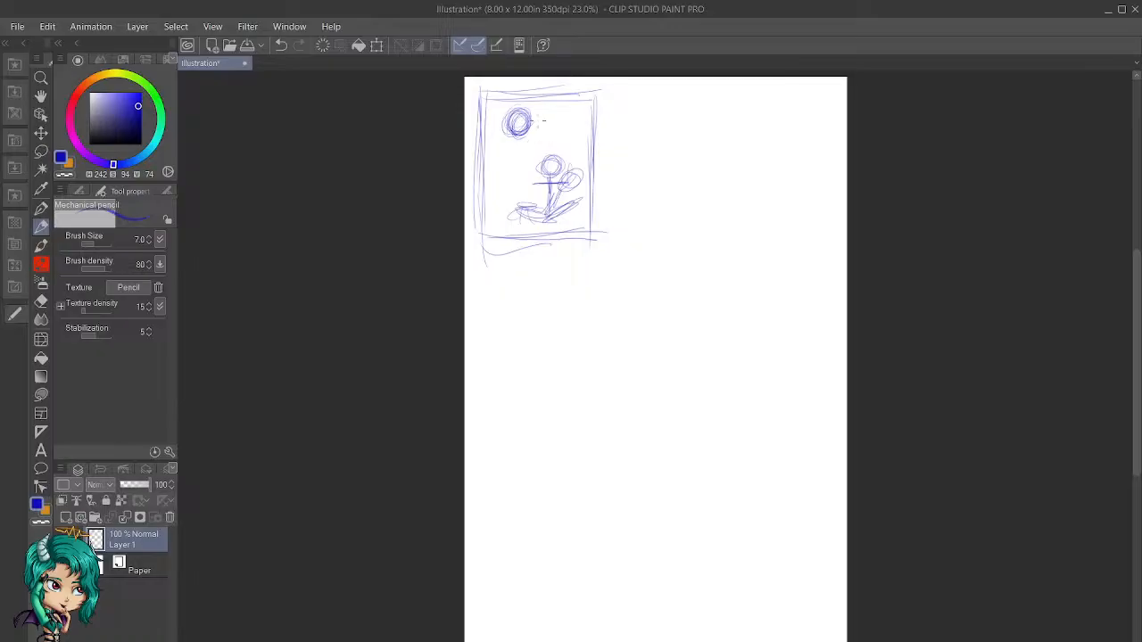
pyautogui.moveTo(525, 134); pyautogui.dragTo(525, 165)
pyautogui.moveTo(539, 113)
pyautogui.mouseDown()
pyautogui.moveTo(535, 135)
pyautogui.moveTo(549, 125)
pyautogui.moveTo(537, 113)
pyautogui.mouseUp()
pyautogui.moveTo(536, 140); pyautogui.dragTo(531, 191)
pyautogui.moveTo(540, 139)
pyautogui.mouseDown()
pyautogui.moveTo(549, 182)
pyautogui.moveTo(516, 148)
pyautogui.moveTo(532, 157)
pyautogui.mouseUp()
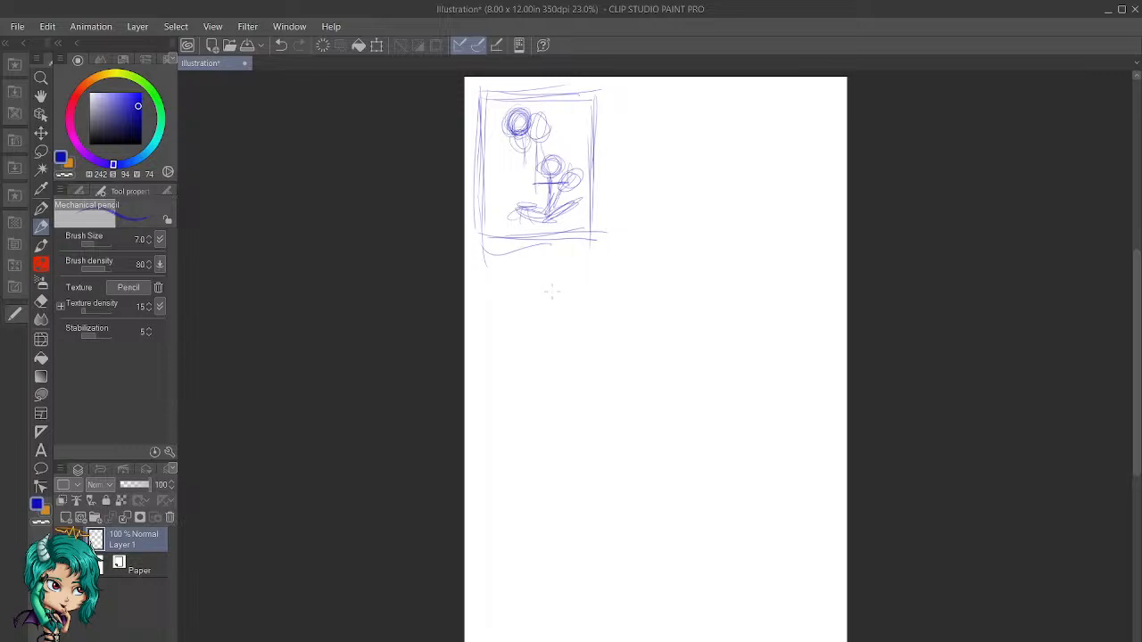
pyautogui.moveTo(523, 143); pyautogui.dragTo(537, 237)
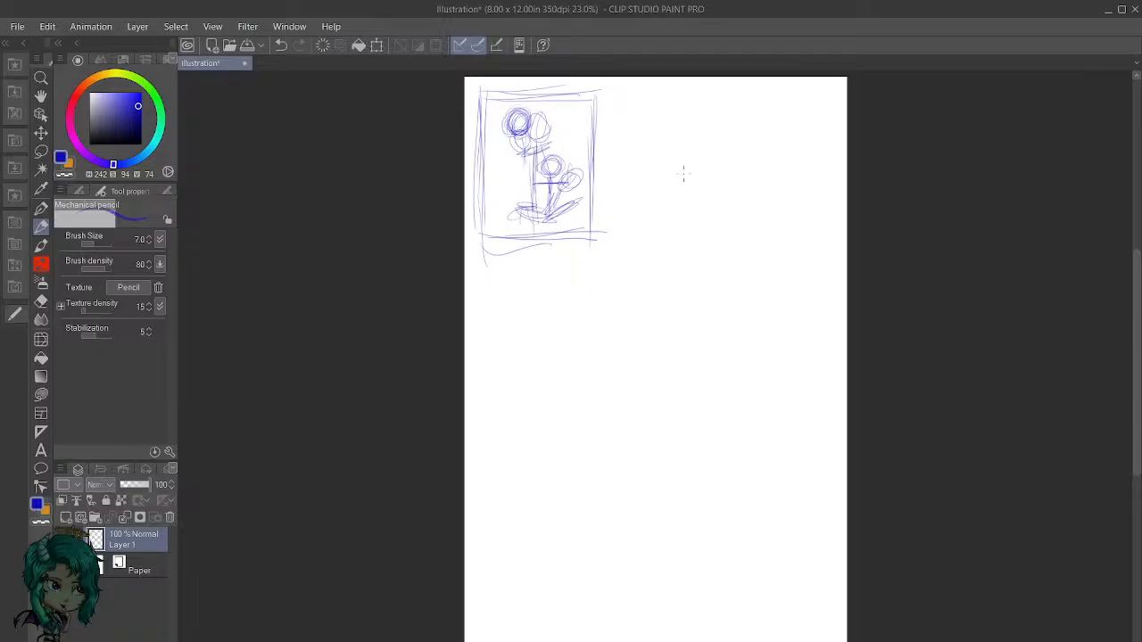
# Step: Set the Mechanical pencil's brush size to 15 after a thin test stroke beside the first thumbnail
pyautogui.moveTo(634, 177); pyautogui.dragTo(684, 191)
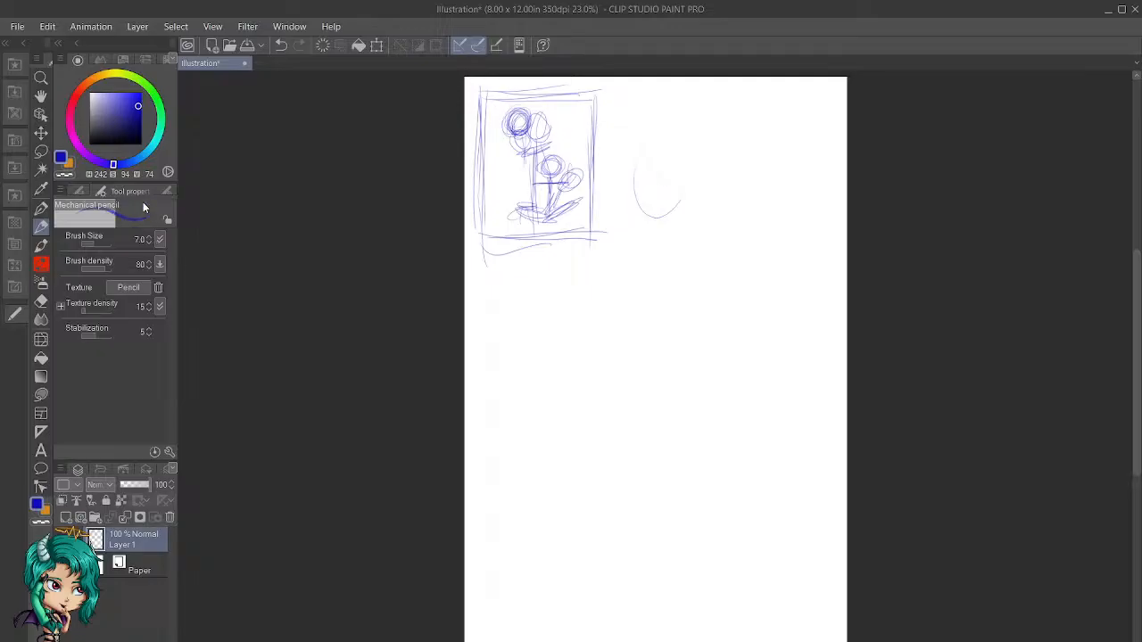
pyautogui.click(148, 236)
pyautogui.click(148, 236)
pyautogui.click(148, 236)
# Step: Sketch a rectangular frame for a second, slightly larger thumbnail beside the first one
pyautogui.moveTo(623, 102); pyautogui.dragTo(625, 256)
pyautogui.moveTo(656, 86); pyautogui.dragTo(749, 87)
pyautogui.moveTo(627, 100)
pyautogui.mouseDown()
pyautogui.moveTo(764, 93)
pyautogui.moveTo(757, 234)
pyautogui.mouseUp()
pyautogui.moveTo(760, 100); pyautogui.dragTo(761, 262)
pyautogui.moveTo(761, 154); pyautogui.dragTo(760, 266)
pyautogui.moveTo(619, 260); pyautogui.dragTo(762, 259)
pyautogui.moveTo(673, 264); pyautogui.dragTo(762, 266)
# Step: Sketch a central head circle and a wide table-like box across the lower half of the second thumbnail
pyautogui.moveTo(680, 130)
pyautogui.mouseDown()
pyautogui.moveTo(692, 126)
pyautogui.moveTo(676, 152)
pyautogui.moveTo(700, 147)
pyautogui.mouseUp()
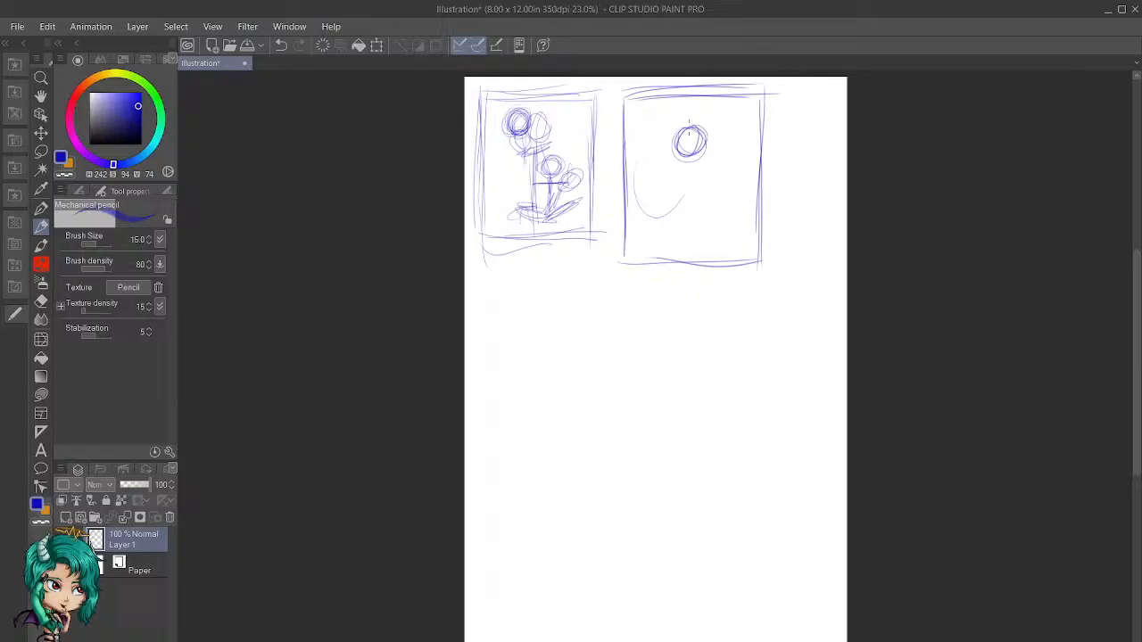
pyautogui.moveTo(648, 202)
pyautogui.mouseDown()
pyautogui.moveTo(728, 205)
pyautogui.moveTo(646, 202)
pyautogui.mouseUp()
pyautogui.moveTo(754, 198)
pyautogui.mouseDown()
pyautogui.moveTo(657, 197)
pyautogui.moveTo(682, 214)
pyautogui.moveTo(643, 257)
pyautogui.mouseUp()
pyautogui.moveTo(642, 213); pyautogui.dragTo(643, 271)
pyautogui.moveTo(652, 196)
pyautogui.mouseDown()
pyautogui.moveTo(739, 188)
pyautogui.moveTo(752, 198)
pyautogui.mouseUp()
pyautogui.moveTo(742, 194); pyautogui.dragTo(746, 284)
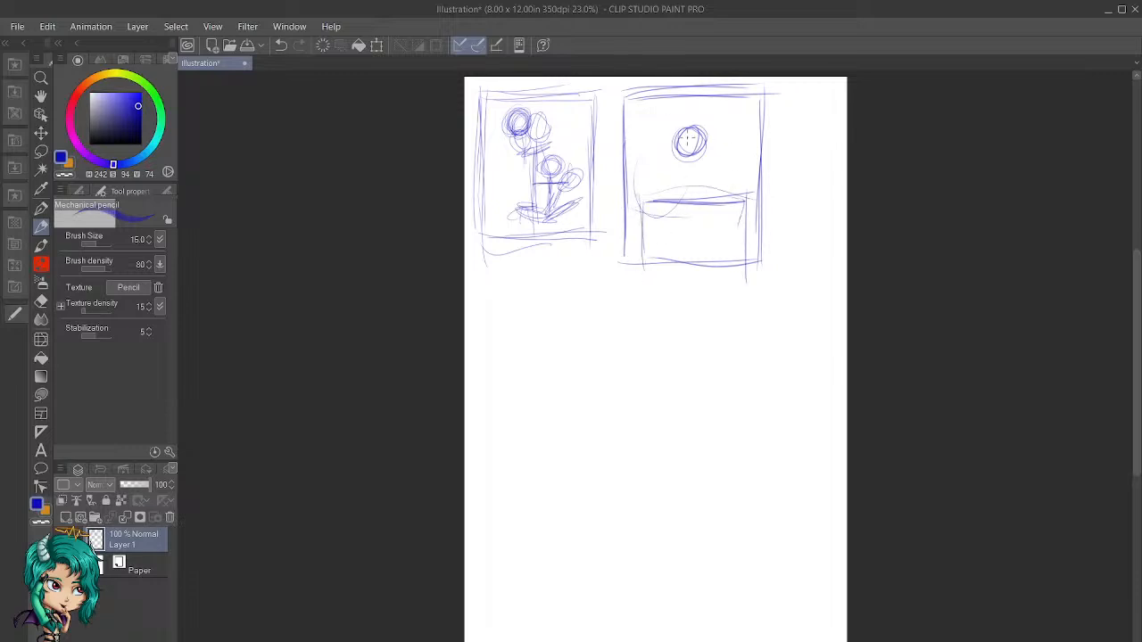
# Step: Add surrounding head circles, body shapes and angled limb strokes to the second thumbnail, and reinforce the circles
pyautogui.moveTo(689, 127)
pyautogui.mouseDown()
pyautogui.moveTo(680, 150)
pyautogui.moveTo(705, 134)
pyautogui.moveTo(687, 207)
pyautogui.moveTo(667, 159)
pyautogui.moveTo(656, 166)
pyautogui.moveTo(696, 177)
pyautogui.moveTo(678, 175)
pyautogui.moveTo(712, 162)
pyautogui.moveTo(719, 192)
pyautogui.mouseUp()
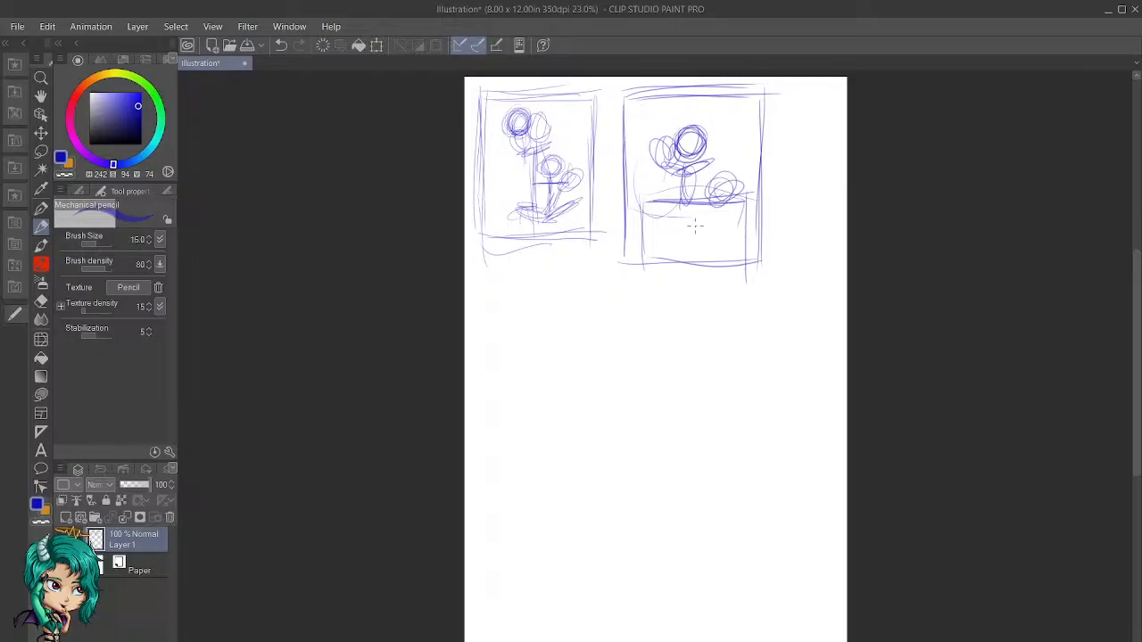
pyautogui.moveTo(701, 206)
pyautogui.mouseDown()
pyautogui.moveTo(675, 219)
pyautogui.moveTo(694, 195)
pyautogui.moveTo(676, 218)
pyautogui.moveTo(741, 233)
pyautogui.moveTo(762, 250)
pyautogui.moveTo(766, 283)
pyautogui.mouseUp()
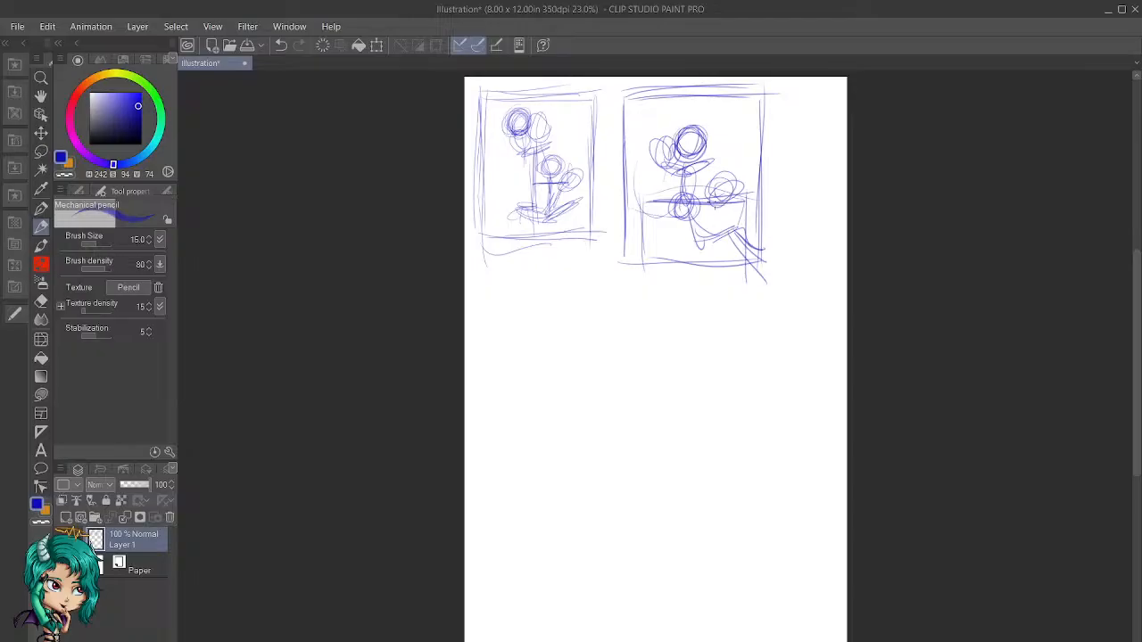
pyautogui.moveTo(726, 189)
pyautogui.mouseDown()
pyautogui.moveTo(719, 199)
pyautogui.moveTo(732, 177)
pyautogui.moveTo(725, 185)
pyautogui.mouseUp()
pyautogui.moveTo(690, 143); pyautogui.dragTo(664, 147)
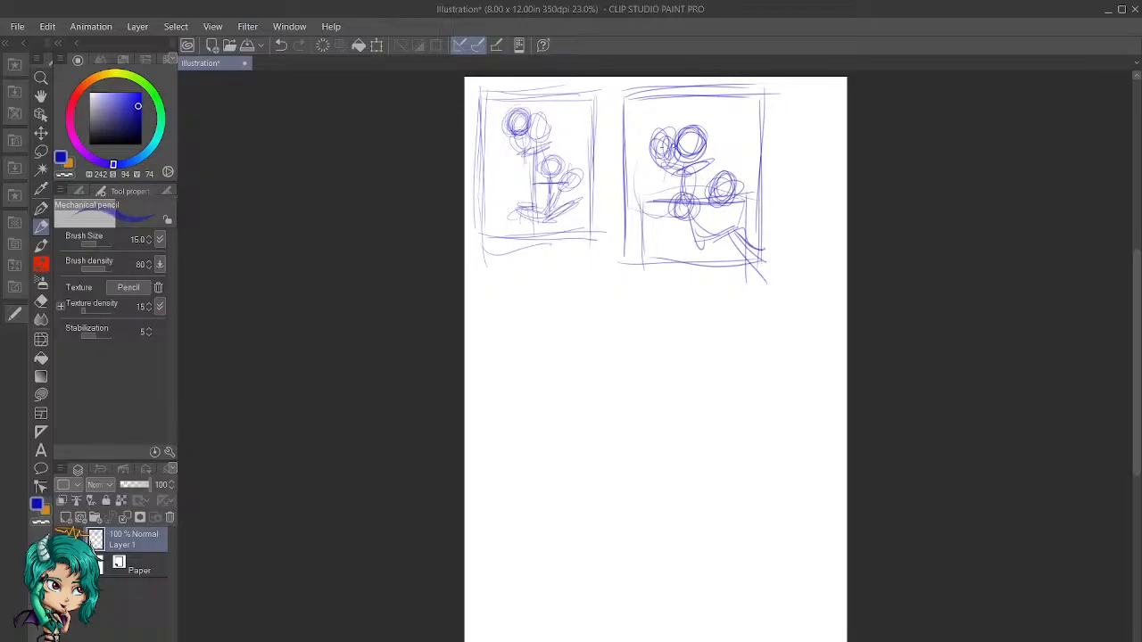
pyautogui.moveTo(664, 109)
pyautogui.mouseDown()
pyautogui.moveTo(704, 124)
pyautogui.moveTo(687, 141)
pyautogui.moveTo(702, 192)
pyautogui.moveTo(698, 168)
pyautogui.moveTo(701, 185)
pyautogui.moveTo(662, 214)
pyautogui.moveTo(687, 202)
pyautogui.mouseUp()
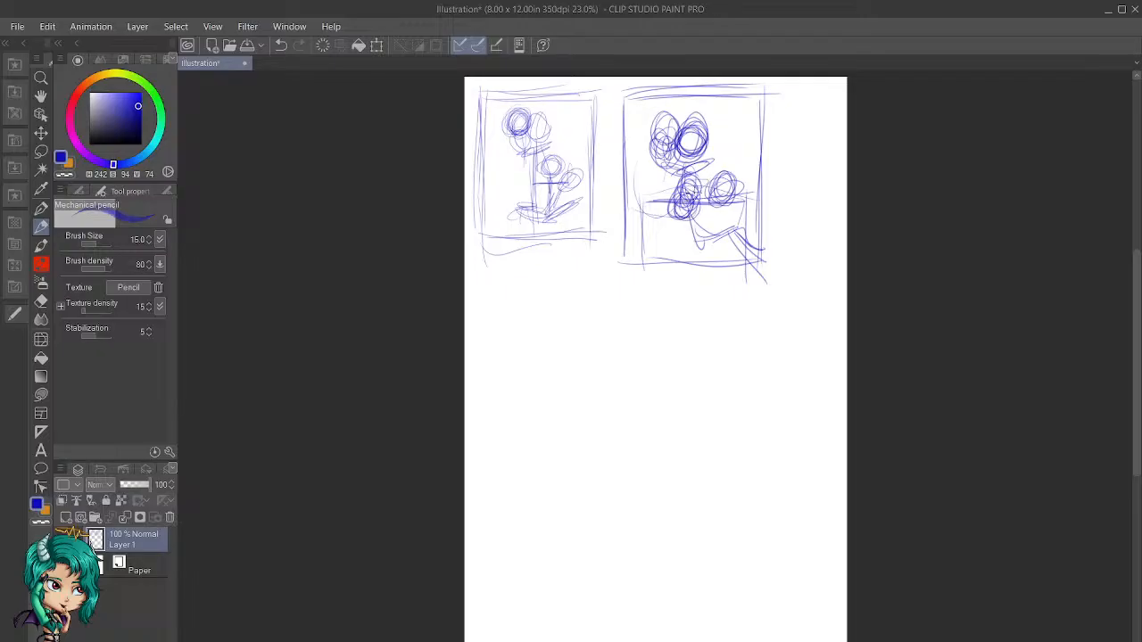
pyautogui.moveTo(671, 191)
pyautogui.mouseDown()
pyautogui.moveTo(705, 185)
pyautogui.moveTo(727, 201)
pyautogui.moveTo(715, 223)
pyautogui.mouseUp()
# Step: Sketch a third thumbnail below the first two, with a partial frame, a central standing figure and smaller circles around it
pyautogui.moveTo(523, 308)
pyautogui.mouseDown()
pyautogui.moveTo(527, 366)
pyautogui.moveTo(523, 303)
pyautogui.moveTo(526, 472)
pyautogui.mouseUp()
pyautogui.moveTo(525, 299); pyautogui.dragTo(680, 305)
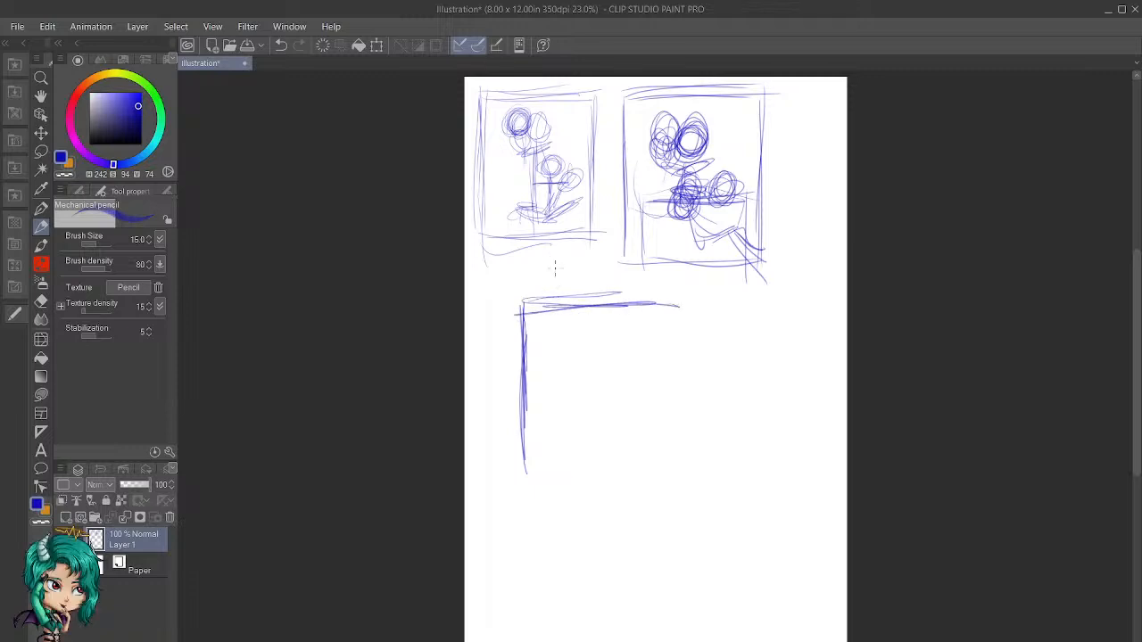
pyautogui.moveTo(588, 336)
pyautogui.mouseDown()
pyautogui.moveTo(616, 351)
pyautogui.moveTo(613, 374)
pyautogui.moveTo(601, 378)
pyautogui.moveTo(587, 353)
pyautogui.moveTo(599, 384)
pyautogui.moveTo(605, 362)
pyautogui.moveTo(604, 422)
pyautogui.moveTo(641, 419)
pyautogui.mouseUp()
pyautogui.moveTo(604, 371)
pyautogui.mouseDown()
pyautogui.moveTo(604, 462)
pyautogui.moveTo(620, 480)
pyautogui.moveTo(590, 460)
pyautogui.moveTo(587, 476)
pyautogui.mouseUp()
pyautogui.moveTo(571, 365)
pyautogui.mouseDown()
pyautogui.moveTo(564, 351)
pyautogui.moveTo(580, 383)
pyautogui.moveTo(611, 382)
pyautogui.moveTo(596, 395)
pyautogui.moveTo(589, 379)
pyautogui.moveTo(650, 407)
pyautogui.moveTo(639, 403)
pyautogui.mouseUp()
pyautogui.moveTo(618, 448)
pyautogui.mouseDown()
pyautogui.moveTo(589, 426)
pyautogui.moveTo(609, 427)
pyautogui.moveTo(613, 458)
pyautogui.moveTo(642, 471)
pyautogui.moveTo(677, 448)
pyautogui.moveTo(630, 469)
pyautogui.mouseUp()
pyautogui.moveTo(630, 469); pyautogui.dragTo(677, 439)
pyautogui.moveTo(676, 439); pyautogui.dragTo(618, 480)
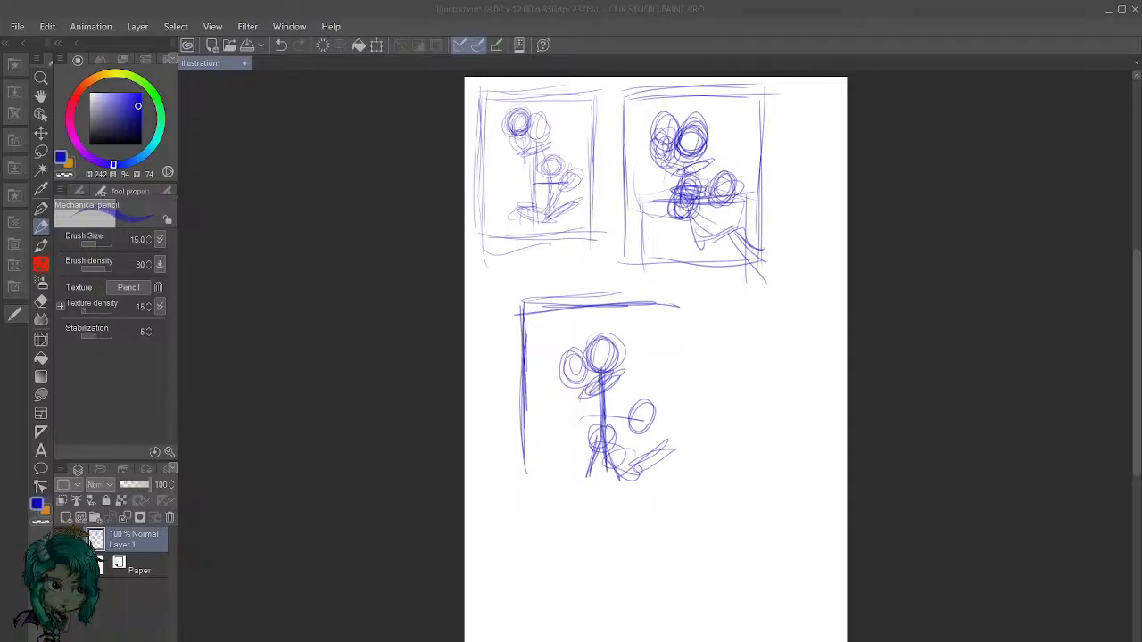
# Step: Sketch a fourth thumbnail low on the page, with a row of head circles, a central stem and a ground base
pyautogui.hotkey('alt', 'Tab')
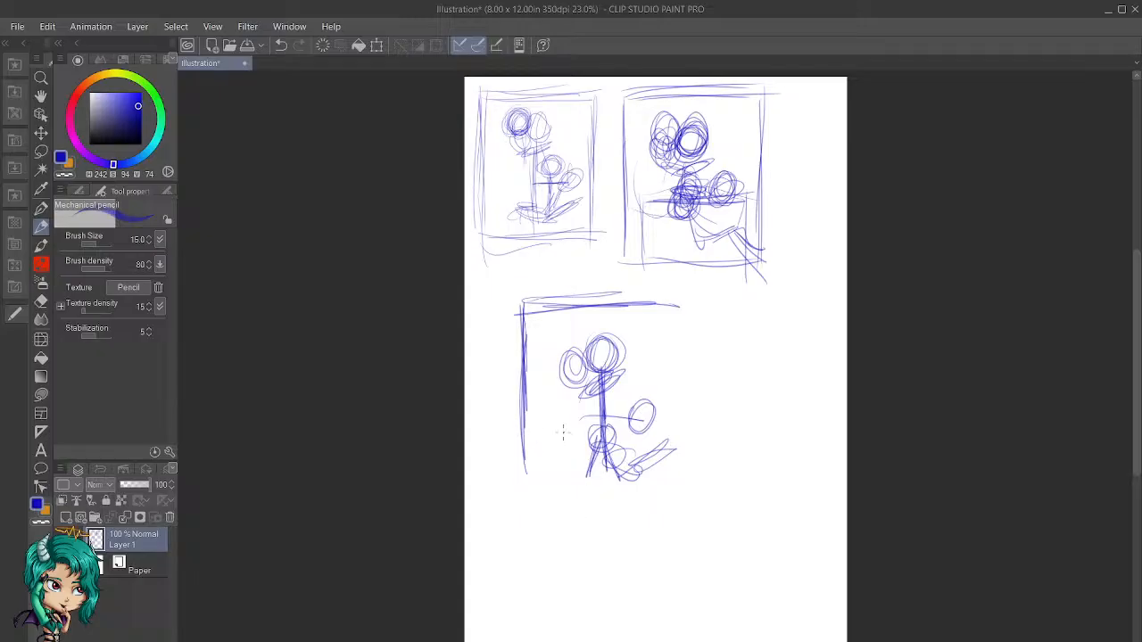
pyautogui.moveTo(671, 489)
pyautogui.mouseDown()
pyautogui.moveTo(659, 524)
pyautogui.moveTo(687, 500)
pyautogui.moveTo(671, 483)
pyautogui.moveTo(657, 521)
pyautogui.moveTo(692, 504)
pyautogui.mouseUp()
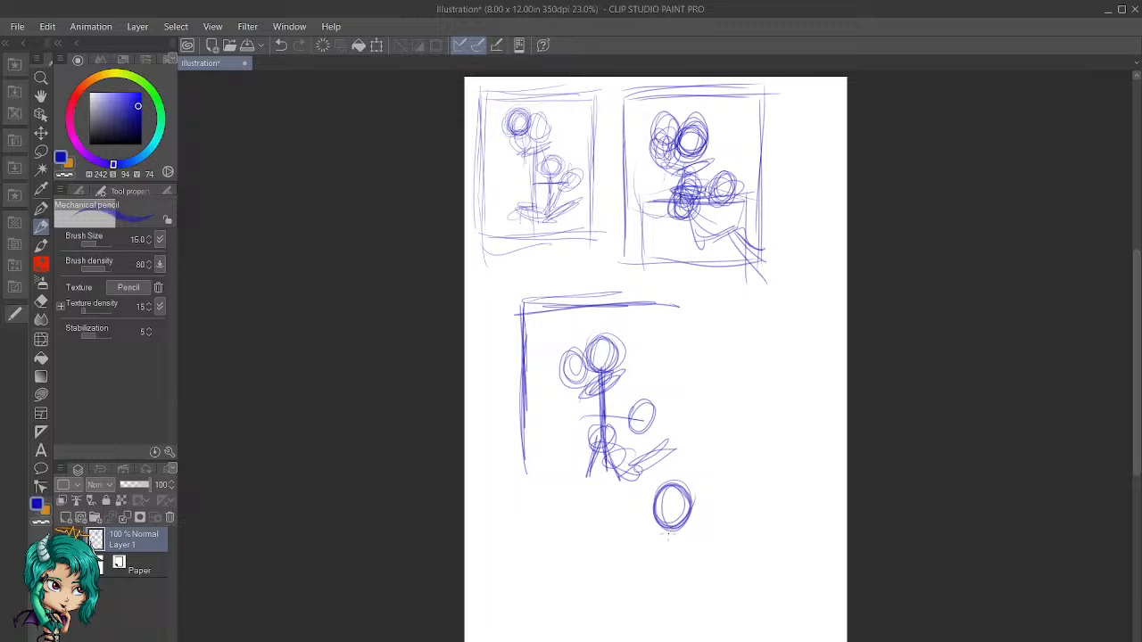
pyautogui.moveTo(671, 535)
pyautogui.mouseDown()
pyautogui.moveTo(670, 626)
pyautogui.moveTo(670, 557)
pyautogui.mouseUp()
pyautogui.moveTo(628, 500); pyautogui.dragTo(646, 536)
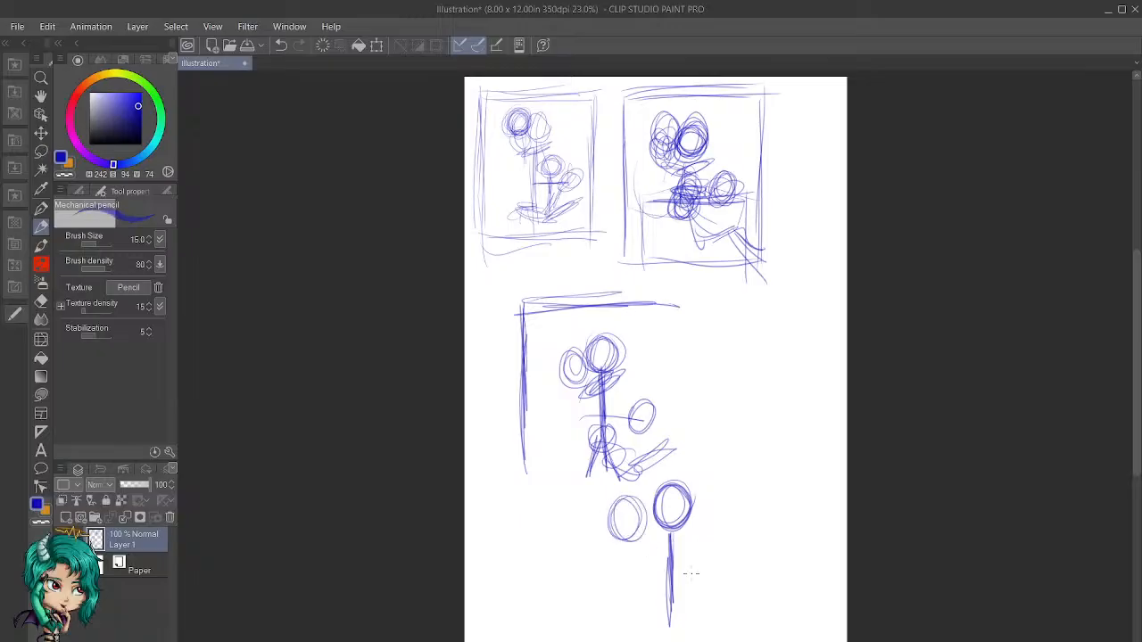
pyautogui.moveTo(767, 512)
pyautogui.mouseDown()
pyautogui.moveTo(768, 549)
pyautogui.moveTo(737, 491)
pyautogui.moveTo(748, 525)
pyautogui.moveTo(728, 523)
pyautogui.moveTo(763, 556)
pyautogui.moveTo(717, 603)
pyautogui.moveTo(637, 590)
pyautogui.moveTo(600, 600)
pyautogui.moveTo(625, 591)
pyautogui.moveTo(618, 604)
pyautogui.moveTo(730, 615)
pyautogui.mouseUp()
pyautogui.moveTo(771, 531)
pyautogui.mouseDown()
pyautogui.moveTo(749, 510)
pyautogui.moveTo(772, 498)
pyautogui.moveTo(802, 538)
pyautogui.moveTo(748, 553)
pyautogui.mouseUp()
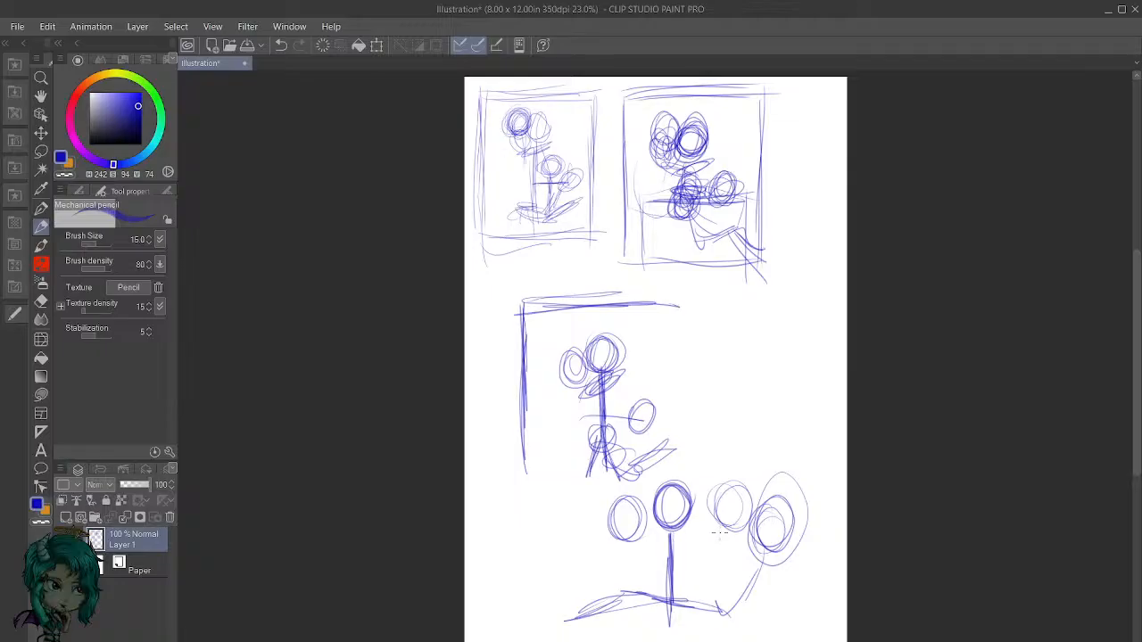
pyautogui.moveTo(719, 534)
pyautogui.mouseDown()
pyautogui.moveTo(709, 486)
pyautogui.moveTo(729, 522)
pyautogui.moveTo(719, 553)
pyautogui.moveTo(734, 522)
pyautogui.moveTo(715, 541)
pyautogui.moveTo(728, 571)
pyautogui.moveTo(720, 580)
pyautogui.moveTo(694, 530)
pyautogui.moveTo(728, 591)
pyautogui.mouseUp()
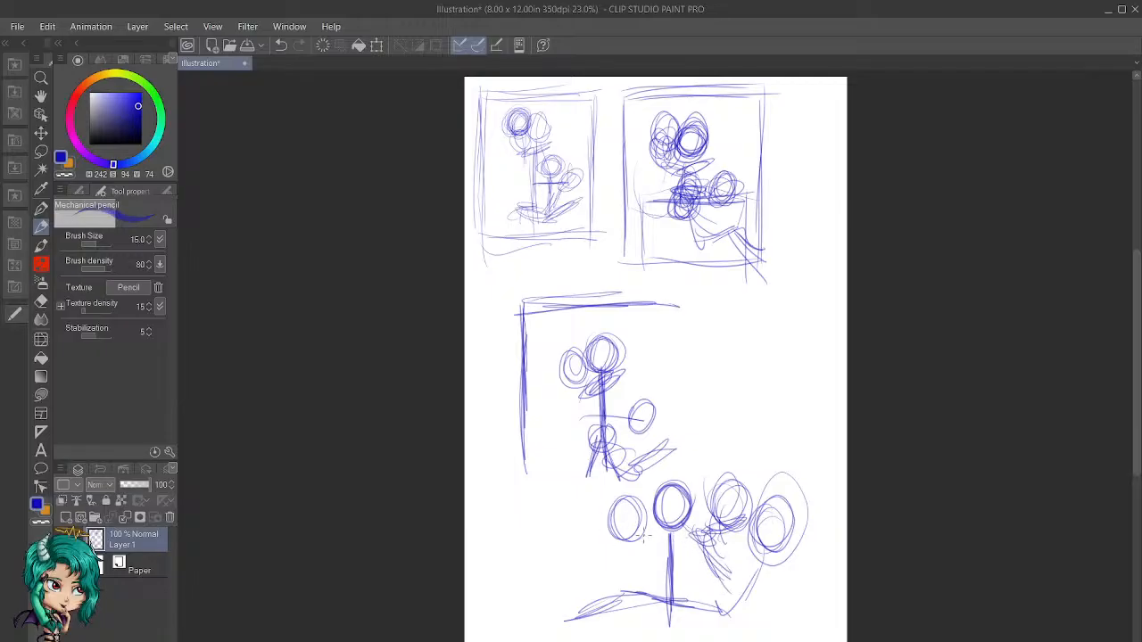
# Step: Extend the fourth thumbnail's ground line and outer figures, and rework the central head in the third thumbnail
pyautogui.moveTo(635, 519)
pyautogui.mouseDown()
pyautogui.moveTo(635, 536)
pyautogui.moveTo(641, 508)
pyautogui.moveTo(643, 532)
pyautogui.mouseUp()
pyautogui.moveTo(782, 515)
pyautogui.mouseDown()
pyautogui.moveTo(767, 580)
pyautogui.moveTo(743, 607)
pyautogui.moveTo(517, 605)
pyautogui.mouseUp()
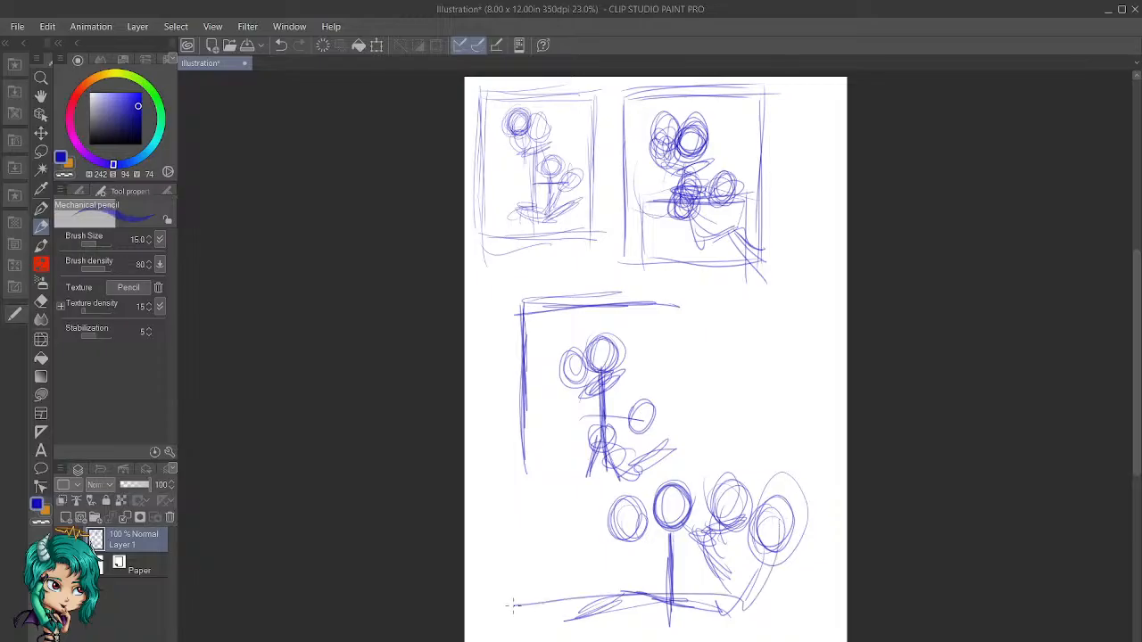
pyautogui.moveTo(627, 539)
pyautogui.mouseDown()
pyautogui.moveTo(603, 583)
pyautogui.moveTo(589, 547)
pyautogui.moveTo(580, 592)
pyautogui.mouseUp()
pyautogui.moveTo(587, 564); pyautogui.dragTo(580, 603)
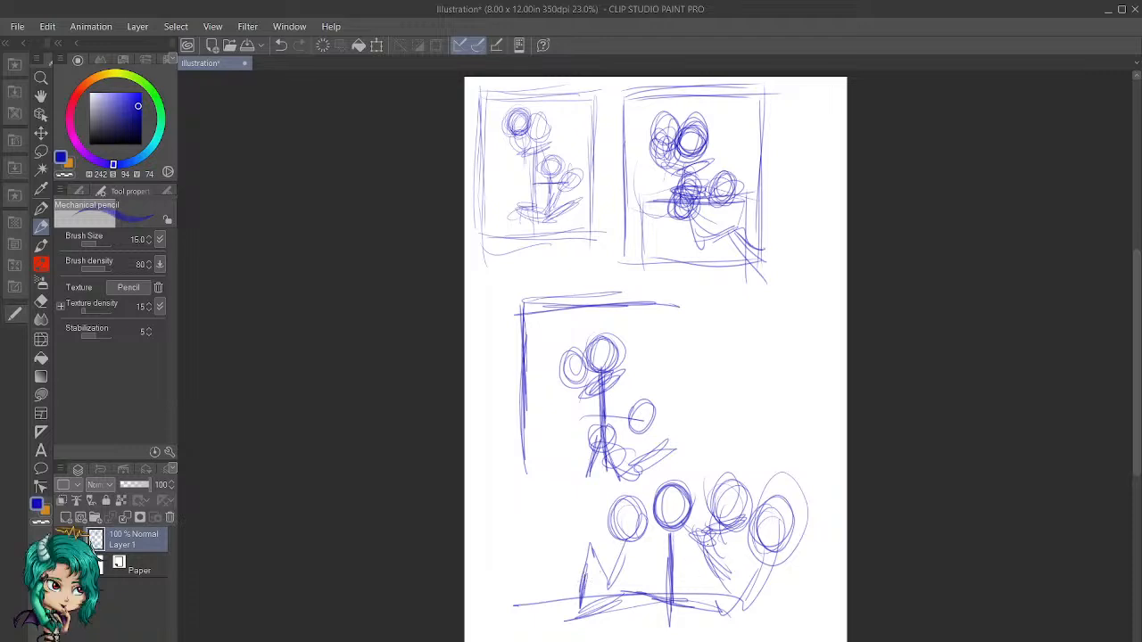
pyautogui.moveTo(614, 589); pyautogui.dragTo(473, 599)
pyautogui.moveTo(605, 323)
pyautogui.mouseDown()
pyautogui.moveTo(619, 344)
pyautogui.moveTo(596, 355)
pyautogui.moveTo(608, 323)
pyautogui.moveTo(605, 370)
pyautogui.mouseUp()
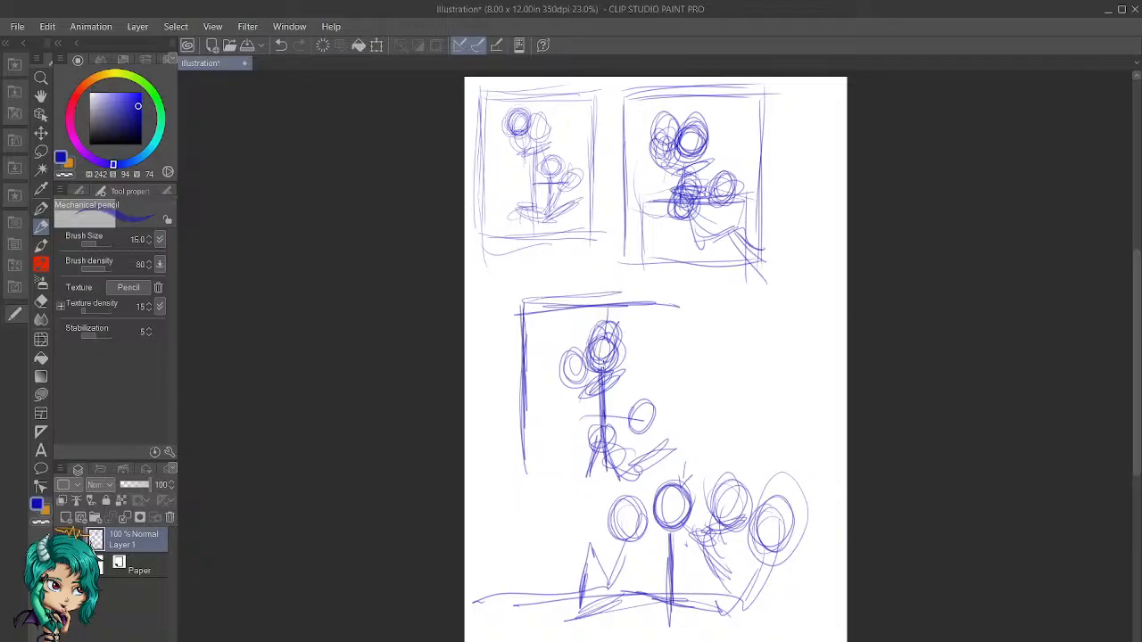
# Step: Sketch a fifth thumbnail beside the third, with a tall oval figure inside an arch and circles around it
pyautogui.moveTo(721, 356)
pyautogui.mouseDown()
pyautogui.moveTo(721, 344)
pyautogui.moveTo(788, 409)
pyautogui.mouseUp()
pyautogui.moveTo(734, 318)
pyautogui.mouseDown()
pyautogui.moveTo(712, 427)
pyautogui.moveTo(792, 442)
pyautogui.moveTo(779, 368)
pyautogui.moveTo(745, 391)
pyautogui.moveTo(742, 446)
pyautogui.mouseUp()
pyautogui.moveTo(740, 399)
pyautogui.mouseDown()
pyautogui.moveTo(754, 419)
pyautogui.moveTo(740, 353)
pyautogui.moveTo(728, 388)
pyautogui.moveTo(743, 480)
pyautogui.mouseUp()
pyautogui.moveTo(776, 438)
pyautogui.mouseDown()
pyautogui.moveTo(761, 471)
pyautogui.moveTo(793, 437)
pyautogui.mouseUp()
pyautogui.moveTo(719, 440); pyautogui.dragTo(728, 456)
pyautogui.moveTo(711, 337); pyautogui.dragTo(711, 403)
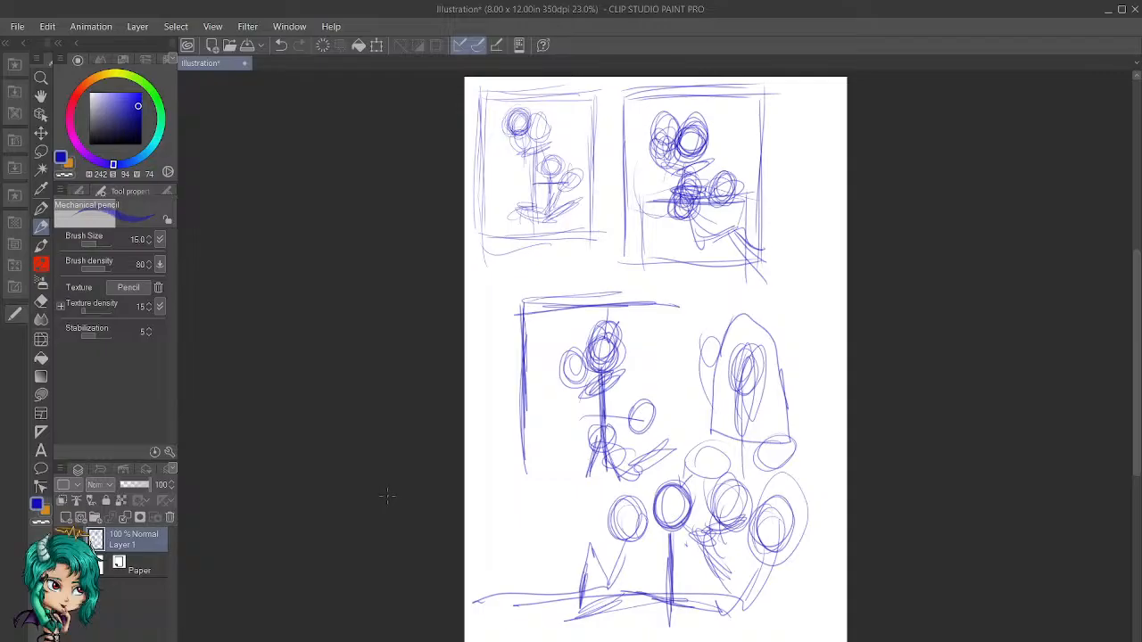
# Step: Circle the third thumbnail as the chosen composition and clear all the thumbnail sketches from the layer
pyautogui.moveTo(613, 250)
pyautogui.mouseDown()
pyautogui.moveTo(612, 484)
pyautogui.moveTo(667, 258)
pyautogui.moveTo(486, 375)
pyautogui.moveTo(688, 434)
pyautogui.moveTo(542, 262)
pyautogui.moveTo(646, 239)
pyautogui.mouseUp()
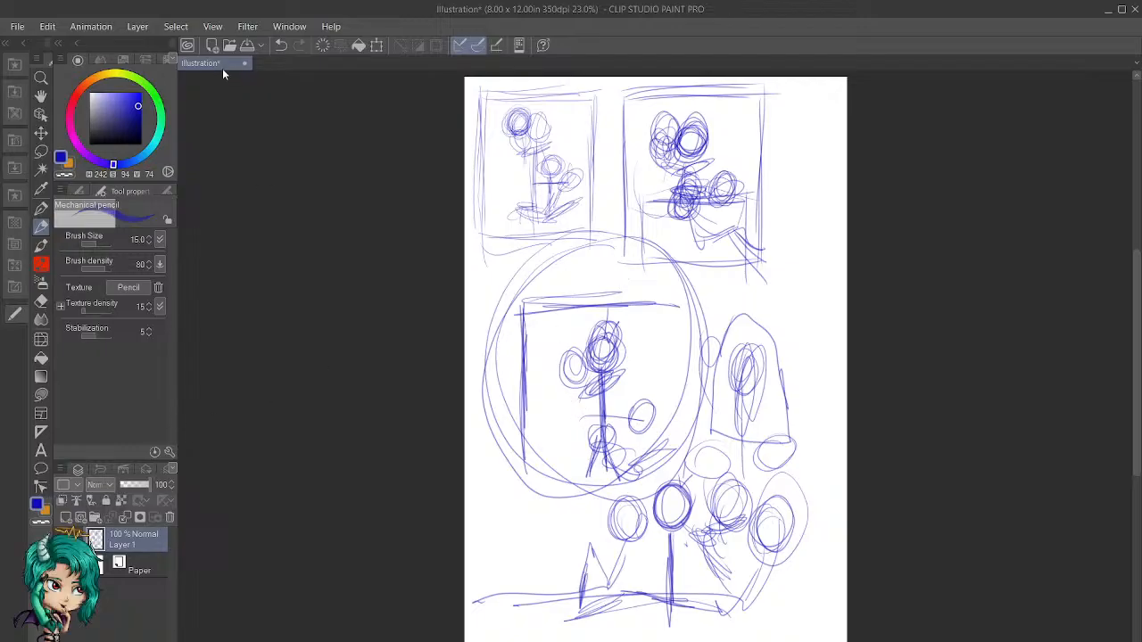
pyautogui.click(322, 45)
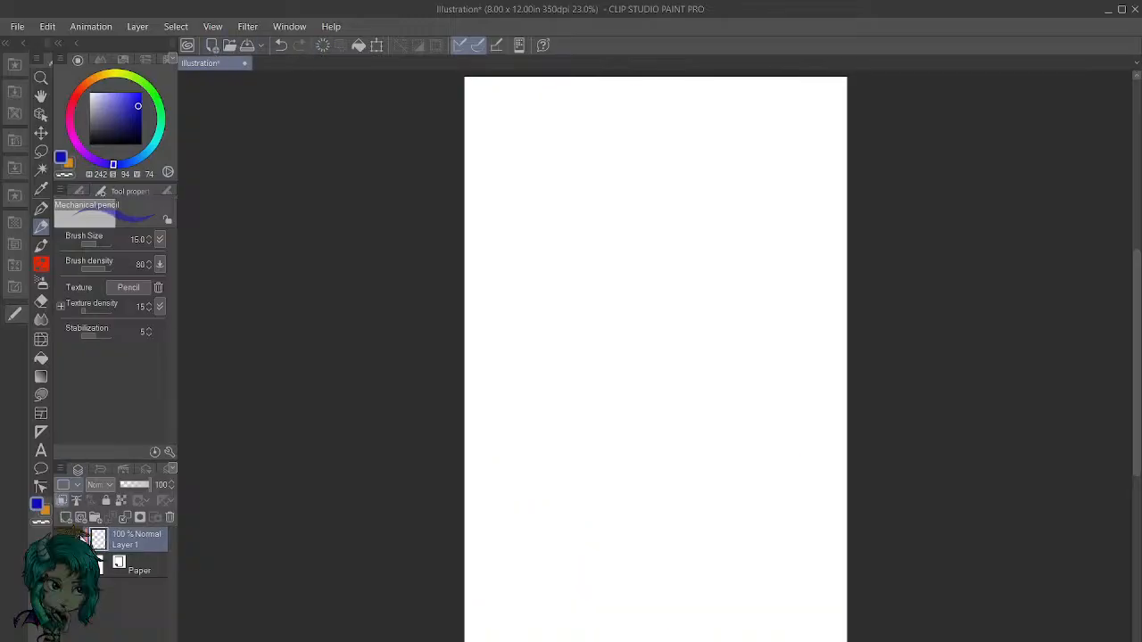
# Step: Add a second raster layer, group both drawing layers in a new folder, and select the upper layer
pyautogui.click(66, 518)
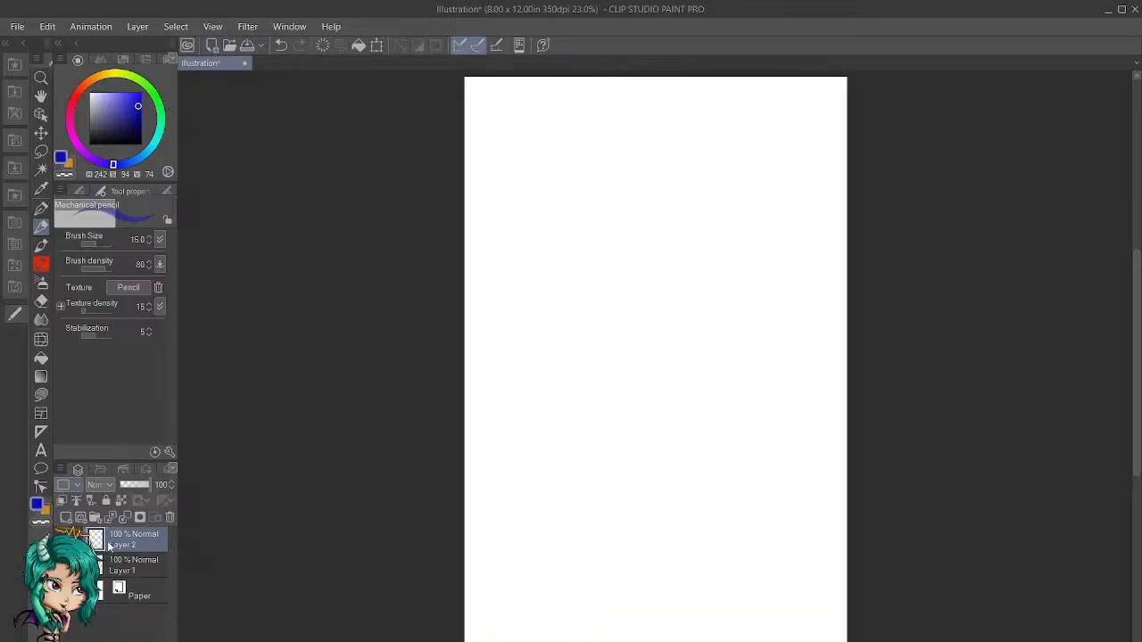
pyautogui.click(95, 517)
pyautogui.moveTo(128, 546); pyautogui.dragTo(128, 540)
pyautogui.click(133, 571)
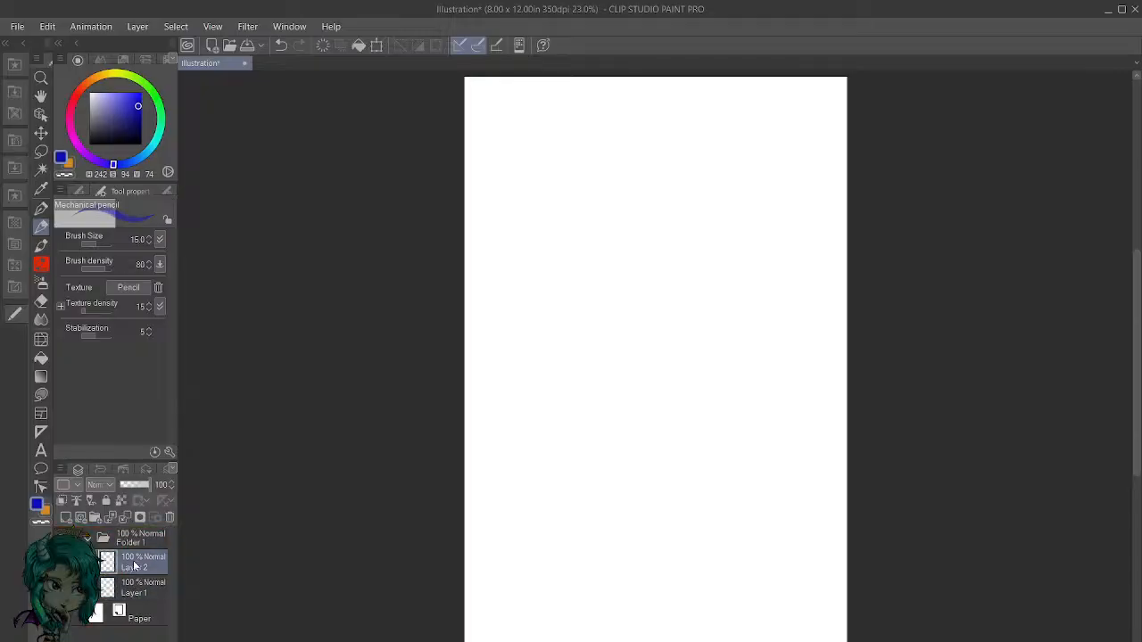
# Step: Set the colour to light blue (hue 199, saturation 51, value 92) and sketch clustered head circles above a curve of ovals
pyautogui.click(147, 157)
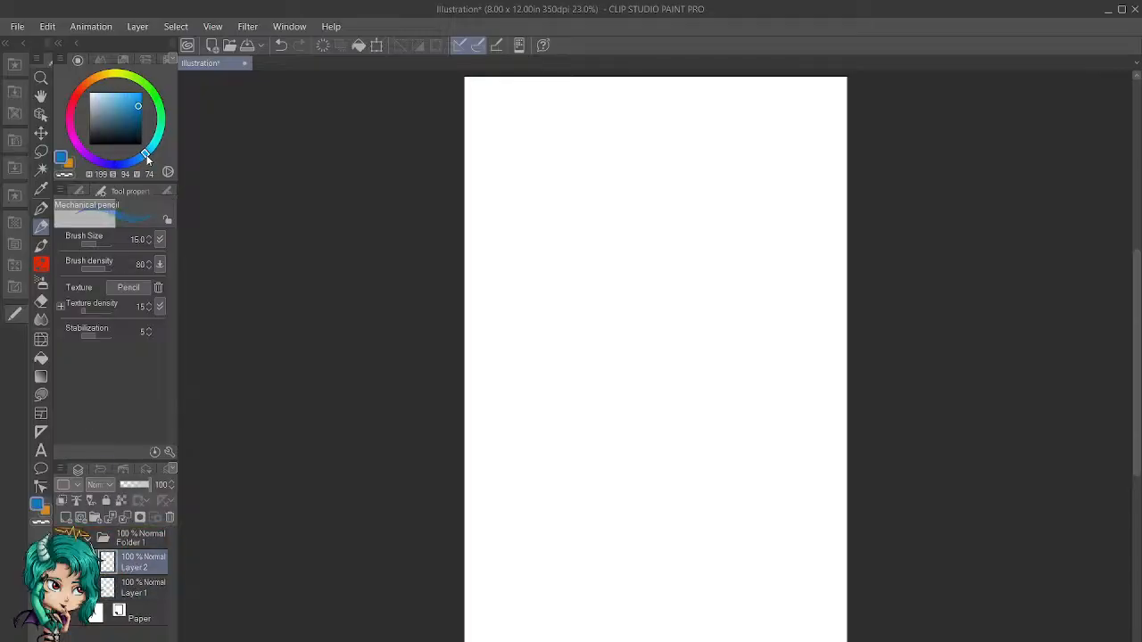
pyautogui.click(115, 96)
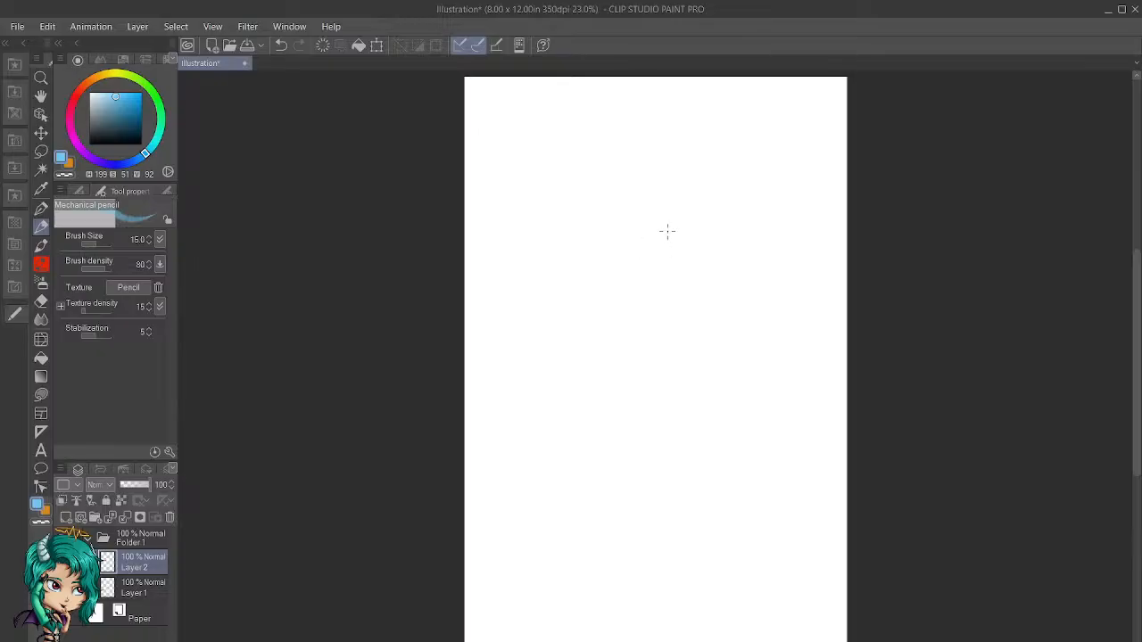
pyautogui.moveTo(672, 219)
pyautogui.mouseDown()
pyautogui.moveTo(684, 257)
pyautogui.moveTo(666, 269)
pyautogui.moveTo(636, 239)
pyautogui.moveTo(644, 214)
pyautogui.moveTo(682, 219)
pyautogui.moveTo(690, 240)
pyautogui.moveTo(657, 259)
pyautogui.moveTo(640, 247)
pyautogui.moveTo(665, 206)
pyautogui.moveTo(684, 208)
pyautogui.moveTo(663, 223)
pyautogui.moveTo(652, 208)
pyautogui.moveTo(680, 247)
pyautogui.moveTo(645, 251)
pyautogui.moveTo(652, 211)
pyautogui.moveTo(665, 252)
pyautogui.mouseUp()
pyautogui.moveTo(604, 238)
pyautogui.mouseDown()
pyautogui.moveTo(636, 259)
pyautogui.moveTo(627, 283)
pyautogui.moveTo(589, 278)
pyautogui.moveTo(622, 247)
pyautogui.moveTo(699, 277)
pyautogui.moveTo(670, 315)
pyautogui.moveTo(662, 307)
pyautogui.moveTo(692, 264)
pyautogui.moveTo(681, 305)
pyautogui.moveTo(644, 321)
pyautogui.moveTo(609, 317)
pyautogui.moveTo(618, 295)
pyautogui.moveTo(602, 327)
pyautogui.moveTo(643, 324)
pyautogui.mouseUp()
pyautogui.moveTo(622, 338)
pyautogui.mouseDown()
pyautogui.moveTo(651, 313)
pyautogui.moveTo(640, 331)
pyautogui.mouseUp()
pyautogui.moveTo(588, 272)
pyautogui.mouseDown()
pyautogui.moveTo(610, 295)
pyautogui.moveTo(596, 332)
pyautogui.moveTo(618, 313)
pyautogui.moveTo(559, 287)
pyautogui.moveTo(582, 303)
pyautogui.moveTo(590, 255)
pyautogui.moveTo(564, 286)
pyautogui.mouseUp()
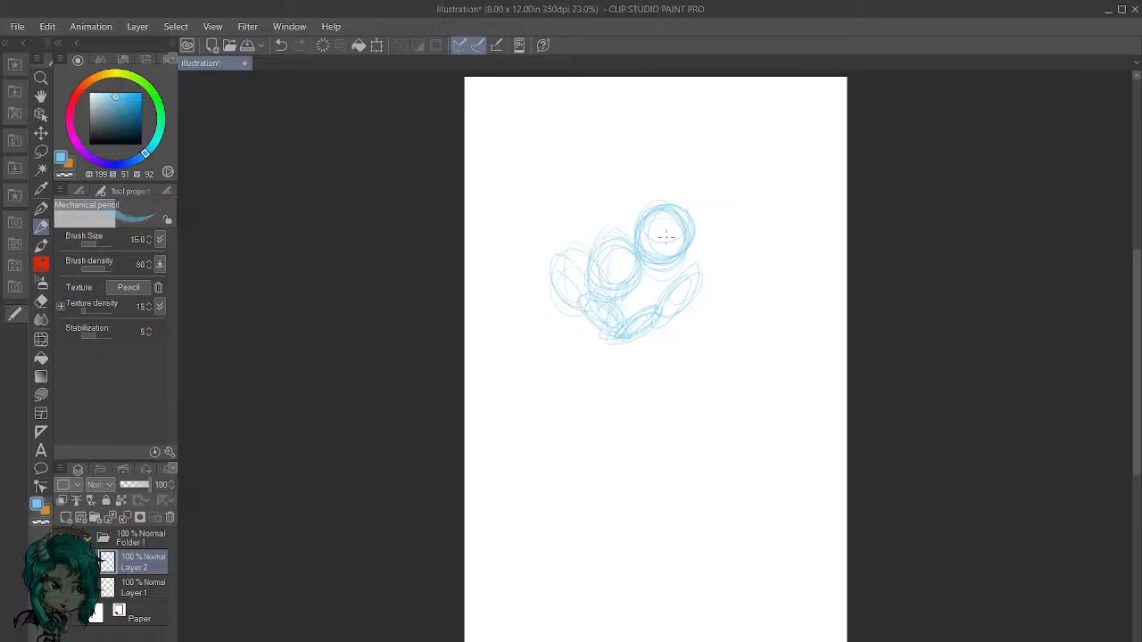
# Step: Sketch an oval beside the larger head circle, a head circle with a narrow oval above the cluster, and body strokes around them
pyautogui.moveTo(694, 218)
pyautogui.mouseDown()
pyautogui.moveTo(700, 267)
pyautogui.moveTo(676, 270)
pyautogui.moveTo(718, 219)
pyautogui.moveTo(702, 271)
pyautogui.moveTo(682, 279)
pyautogui.moveTo(695, 231)
pyautogui.mouseUp()
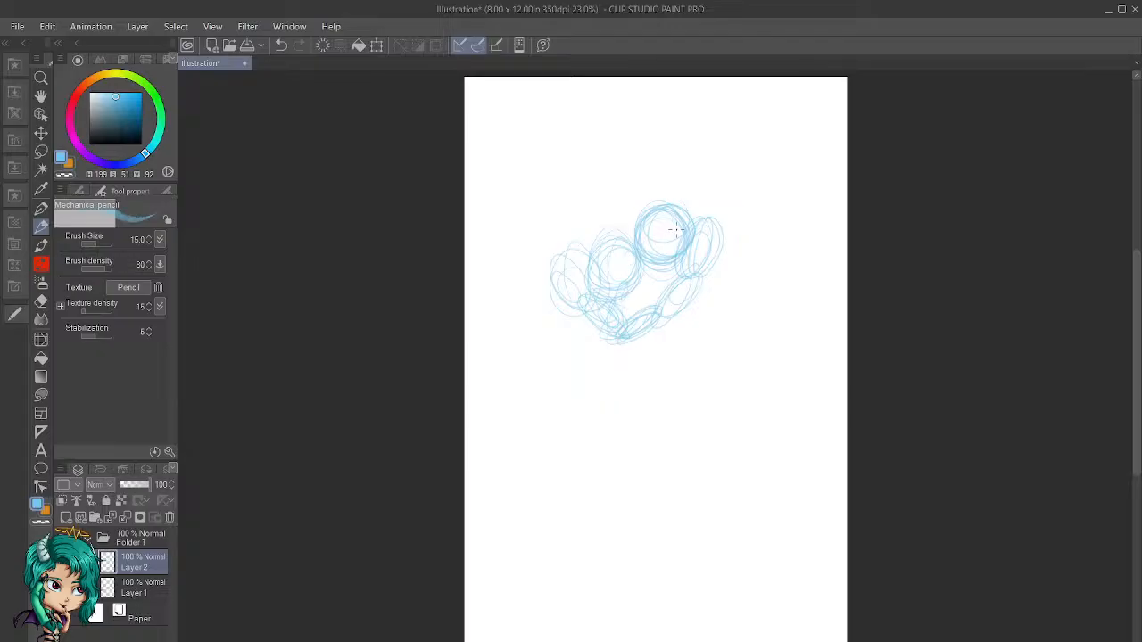
pyautogui.moveTo(646, 176)
pyautogui.mouseDown()
pyautogui.moveTo(634, 214)
pyautogui.moveTo(616, 217)
pyautogui.moveTo(596, 192)
pyautogui.moveTo(602, 179)
pyautogui.moveTo(590, 211)
pyautogui.moveTo(572, 196)
pyautogui.moveTo(593, 216)
pyautogui.mouseUp()
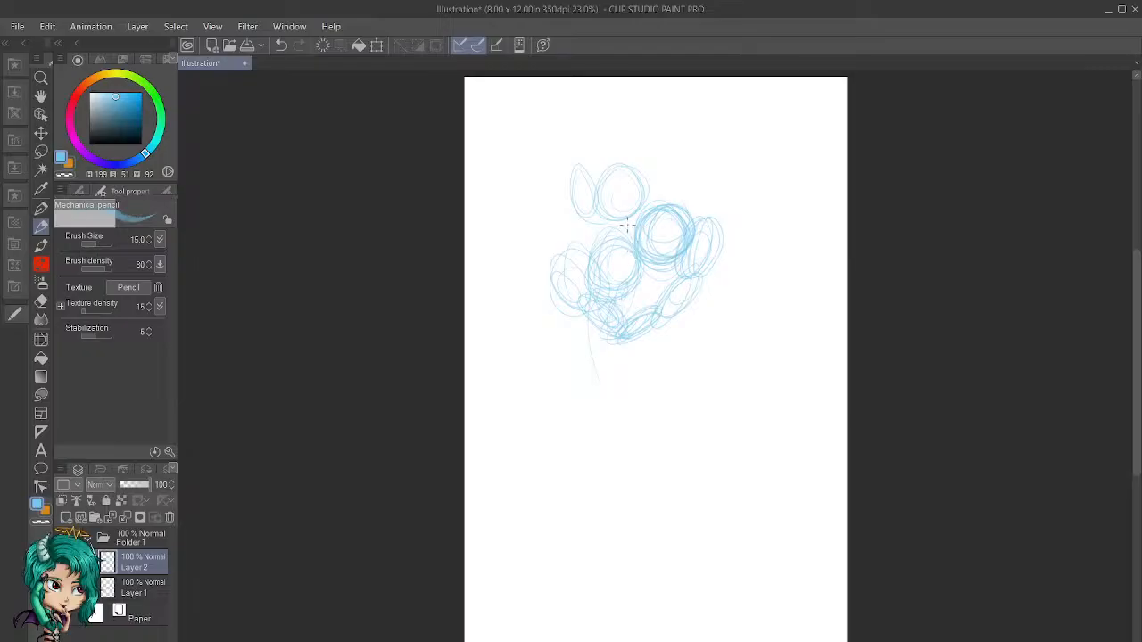
pyautogui.moveTo(629, 214)
pyautogui.mouseDown()
pyautogui.moveTo(572, 251)
pyautogui.moveTo(575, 215)
pyautogui.moveTo(603, 201)
pyautogui.moveTo(648, 222)
pyautogui.moveTo(629, 260)
pyautogui.moveTo(648, 229)
pyautogui.moveTo(638, 210)
pyautogui.moveTo(704, 212)
pyautogui.moveTo(709, 258)
pyautogui.moveTo(705, 231)
pyautogui.moveTo(704, 286)
pyautogui.moveTo(707, 264)
pyautogui.moveTo(691, 325)
pyautogui.mouseUp()
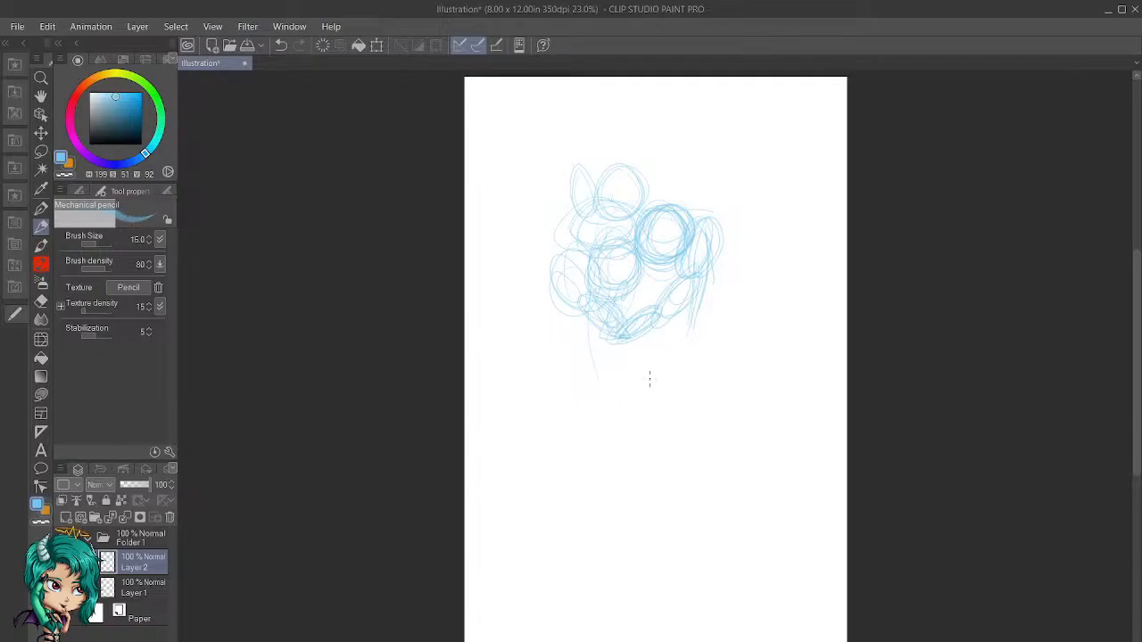
# Step: Sketch long narrow ovals beneath the head cluster, a flat ellipse across their upper end, and a round head circle beside it
pyautogui.moveTo(637, 402)
pyautogui.mouseDown()
pyautogui.moveTo(668, 456)
pyautogui.moveTo(655, 376)
pyautogui.moveTo(640, 366)
pyautogui.moveTo(651, 365)
pyautogui.moveTo(644, 392)
pyautogui.moveTo(637, 376)
pyautogui.moveTo(645, 431)
pyautogui.moveTo(642, 458)
pyautogui.moveTo(637, 393)
pyautogui.moveTo(631, 469)
pyautogui.moveTo(651, 443)
pyautogui.mouseUp()
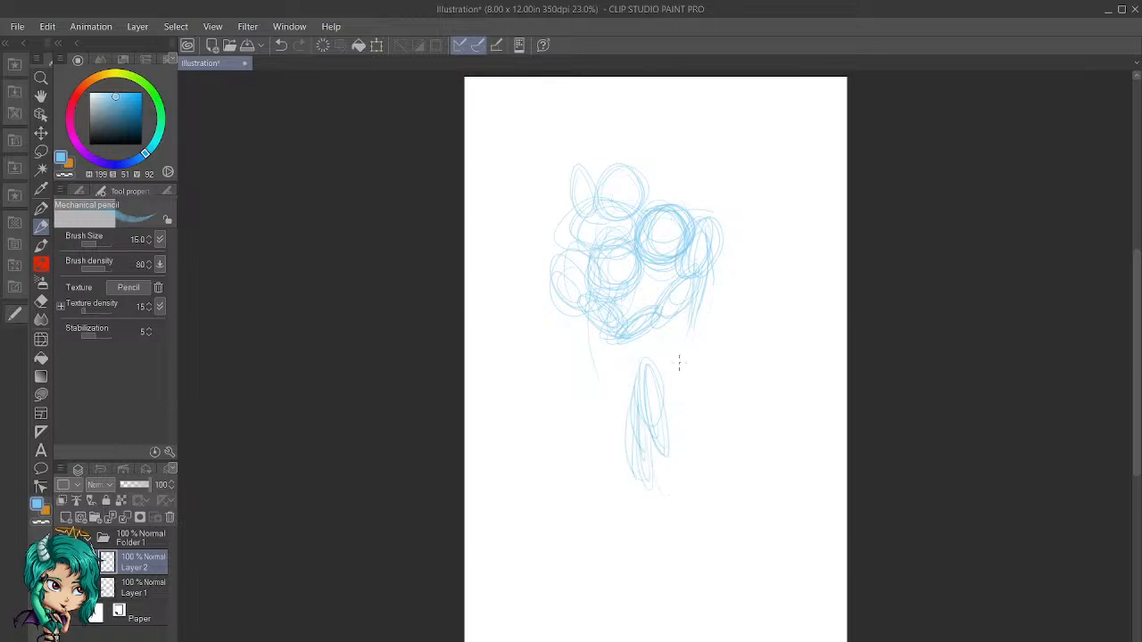
pyautogui.moveTo(628, 351); pyautogui.dragTo(670, 377)
pyautogui.moveTo(680, 339)
pyautogui.mouseDown()
pyautogui.moveTo(720, 326)
pyautogui.moveTo(737, 347)
pyautogui.moveTo(704, 377)
pyautogui.moveTo(685, 354)
pyautogui.moveTo(714, 327)
pyautogui.moveTo(725, 369)
pyautogui.mouseUp()
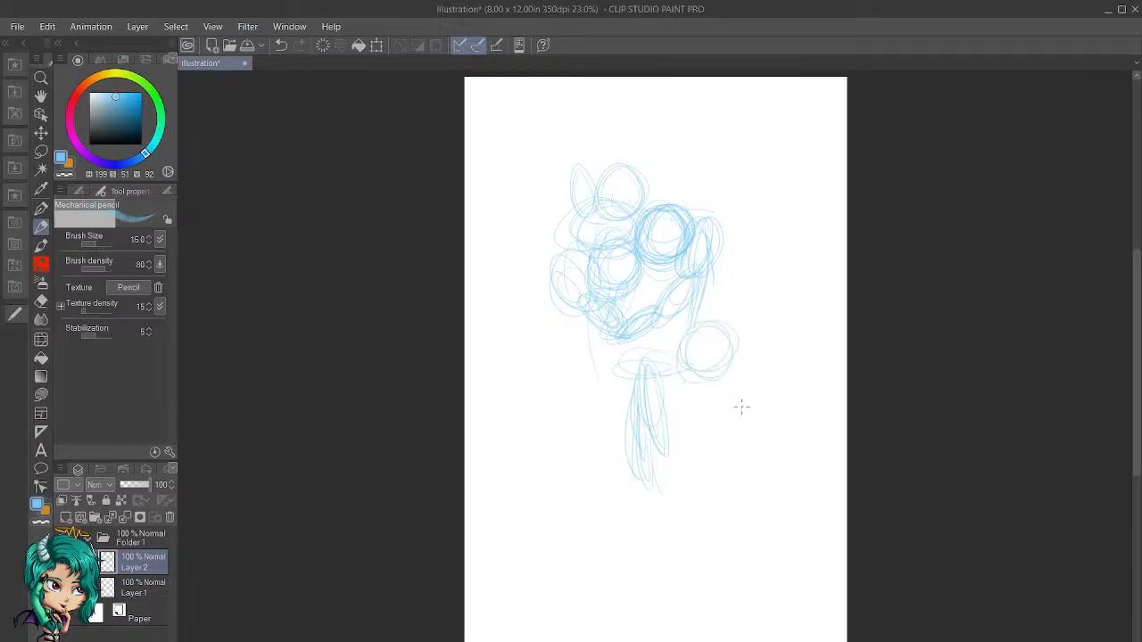
# Step: Add ovals below the lower head circle and rough in the bent limbs with long zigzag lines beneath the figures
pyautogui.moveTo(732, 426)
pyautogui.mouseDown()
pyautogui.moveTo(727, 368)
pyautogui.moveTo(757, 376)
pyautogui.moveTo(748, 411)
pyautogui.moveTo(723, 393)
pyautogui.moveTo(710, 444)
pyautogui.moveTo(667, 467)
pyautogui.mouseUp()
pyautogui.moveTo(626, 428); pyautogui.dragTo(573, 529)
pyautogui.moveTo(604, 467); pyautogui.dragTo(578, 510)
pyautogui.moveTo(626, 430); pyautogui.dragTo(607, 474)
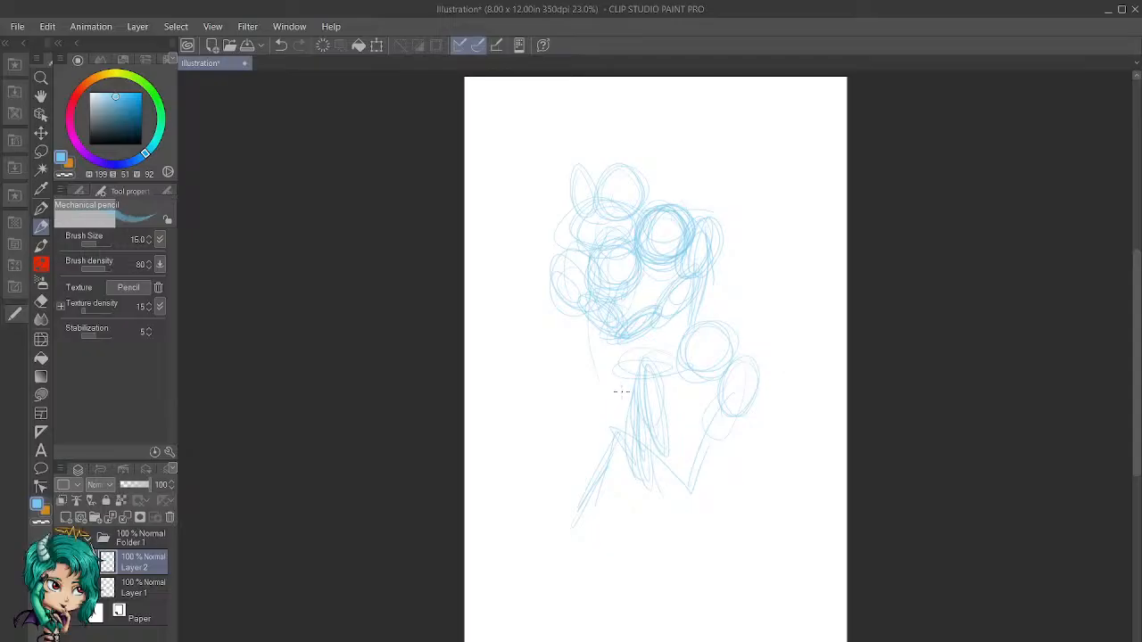
pyautogui.moveTo(601, 436); pyautogui.dragTo(603, 477)
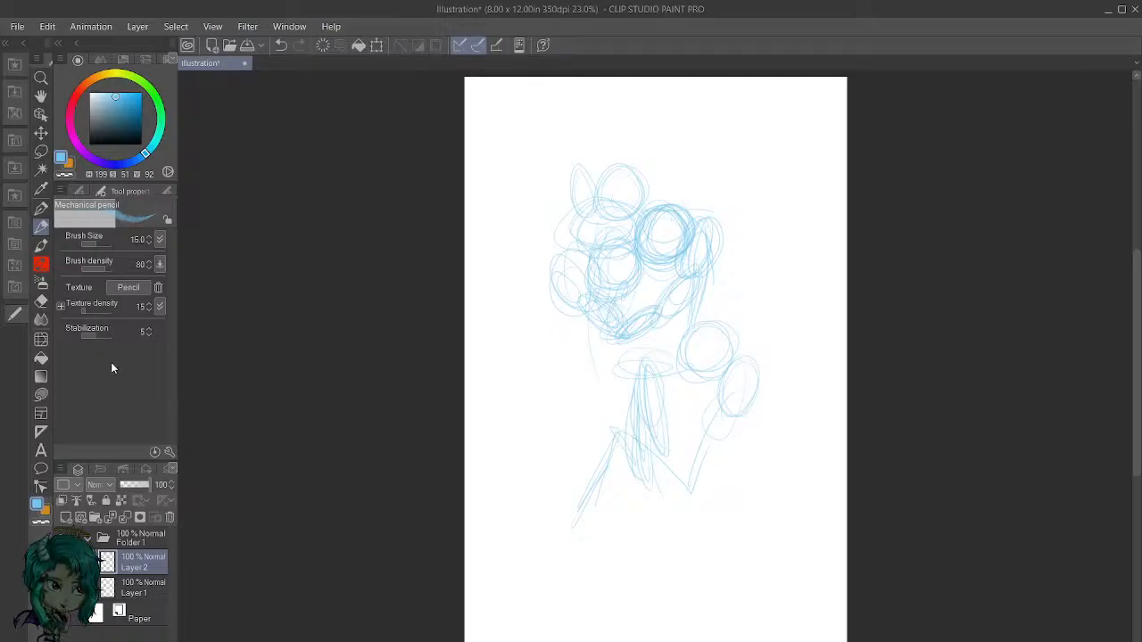
# Step: Look through the decoration brush groups for a background brush and select the Locker Brush from the Effect group
pyautogui.click(45, 261)
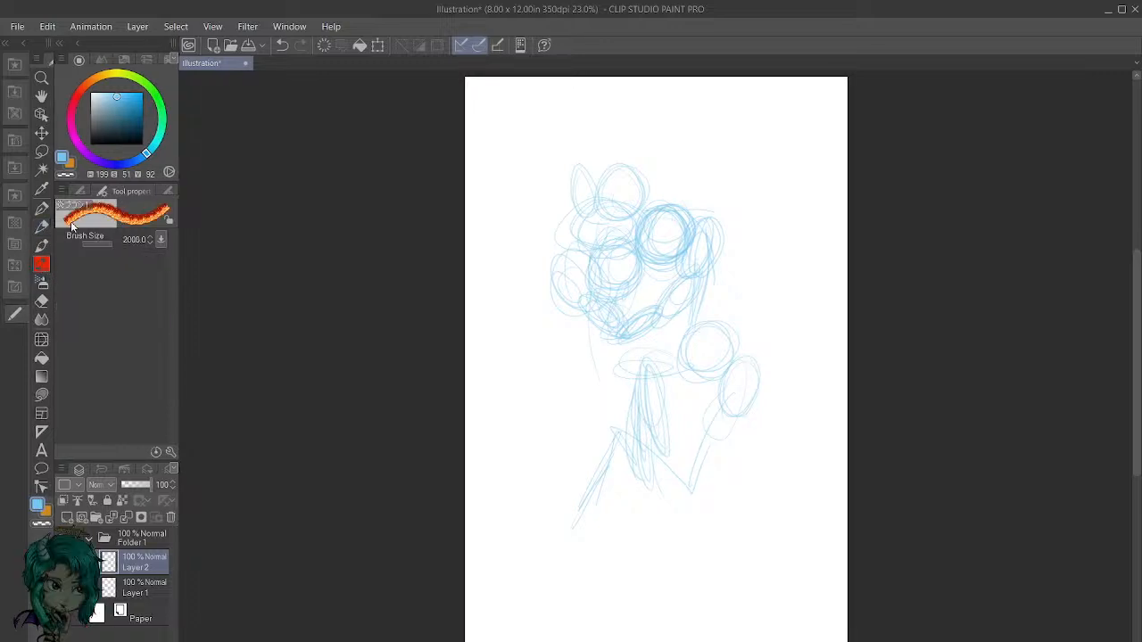
pyautogui.click(81, 191)
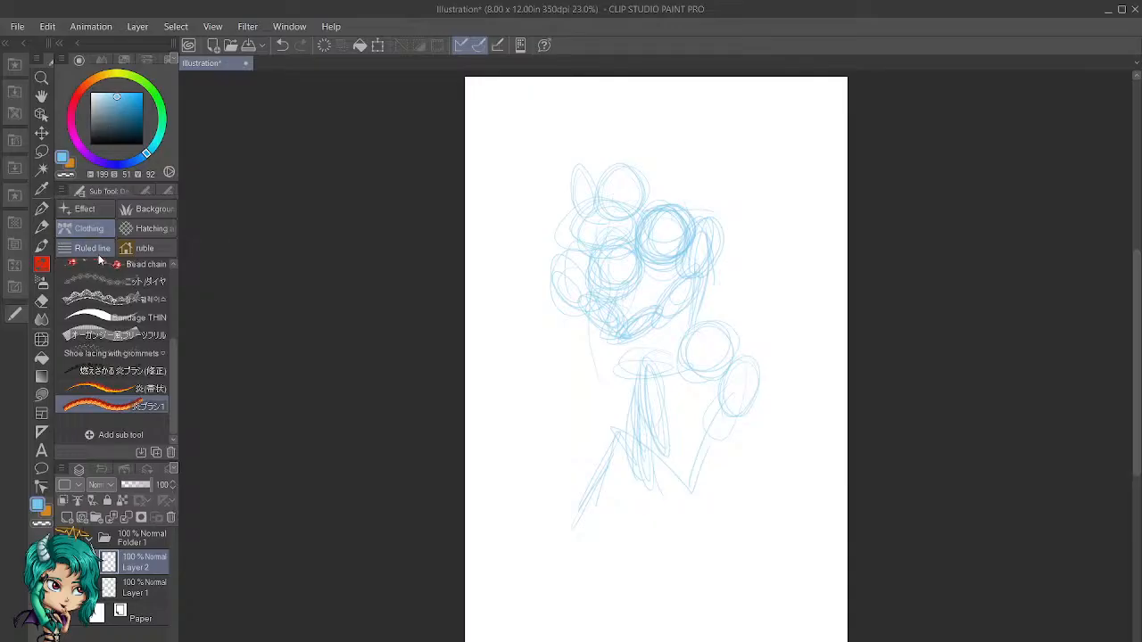
pyautogui.scroll(5, 165, 339)
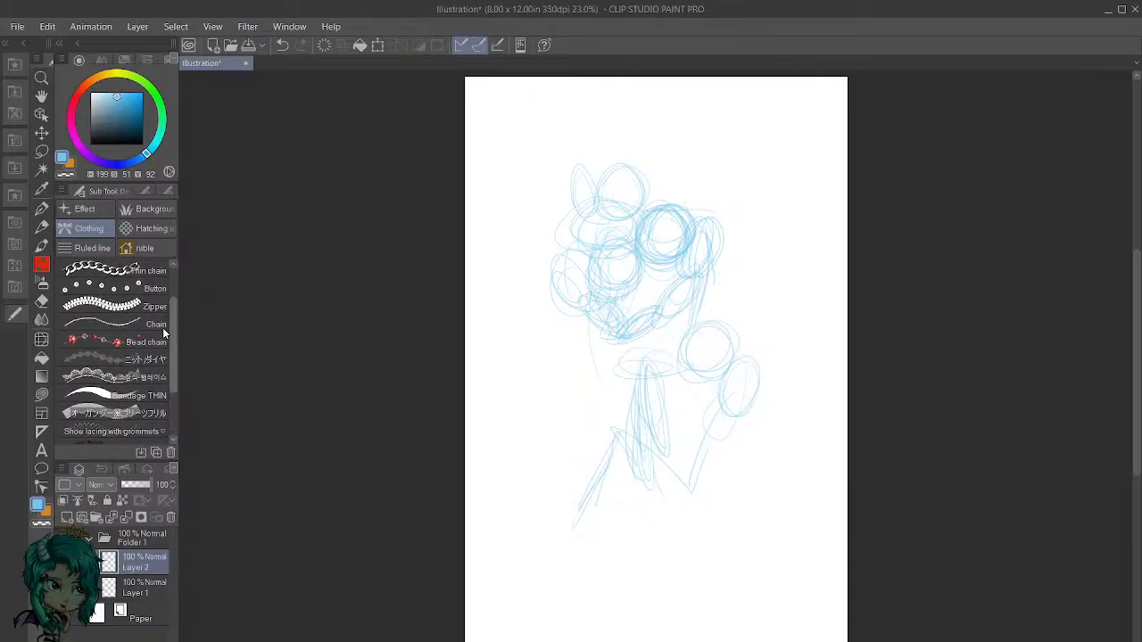
pyautogui.click(89, 248)
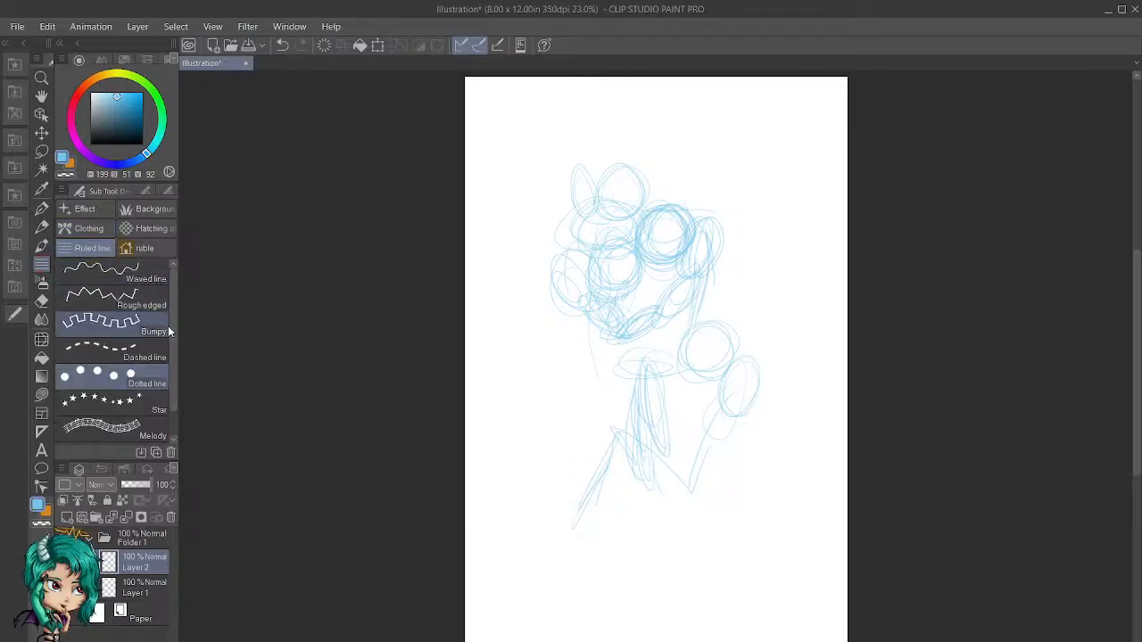
pyautogui.scroll(-2, 173, 361)
pyautogui.click(144, 248)
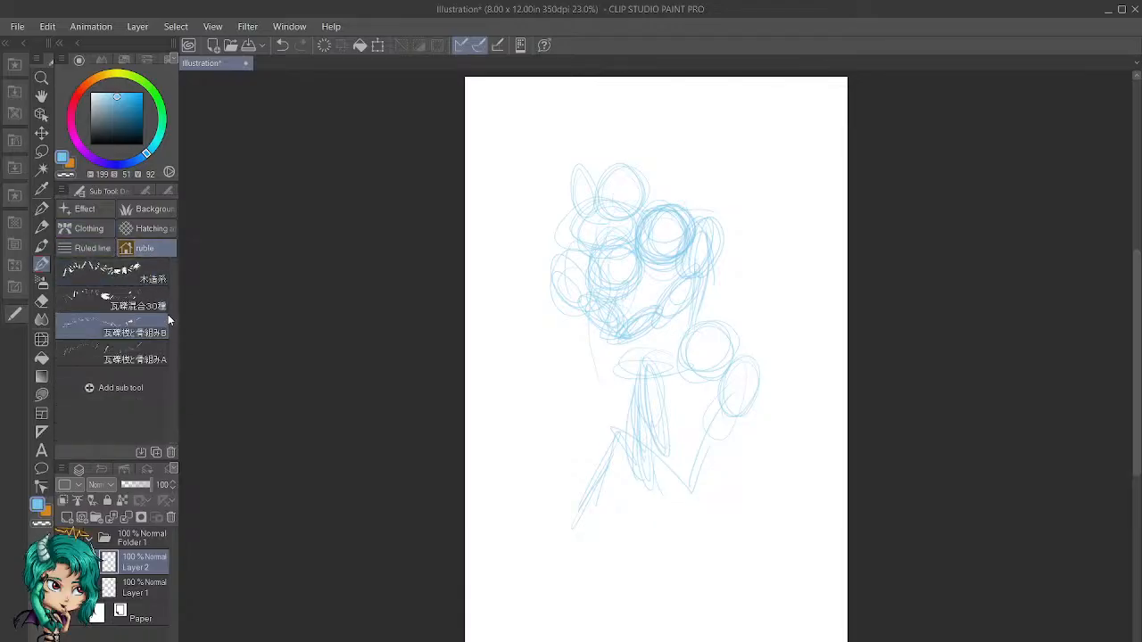
pyautogui.click(150, 228)
pyautogui.click(147, 212)
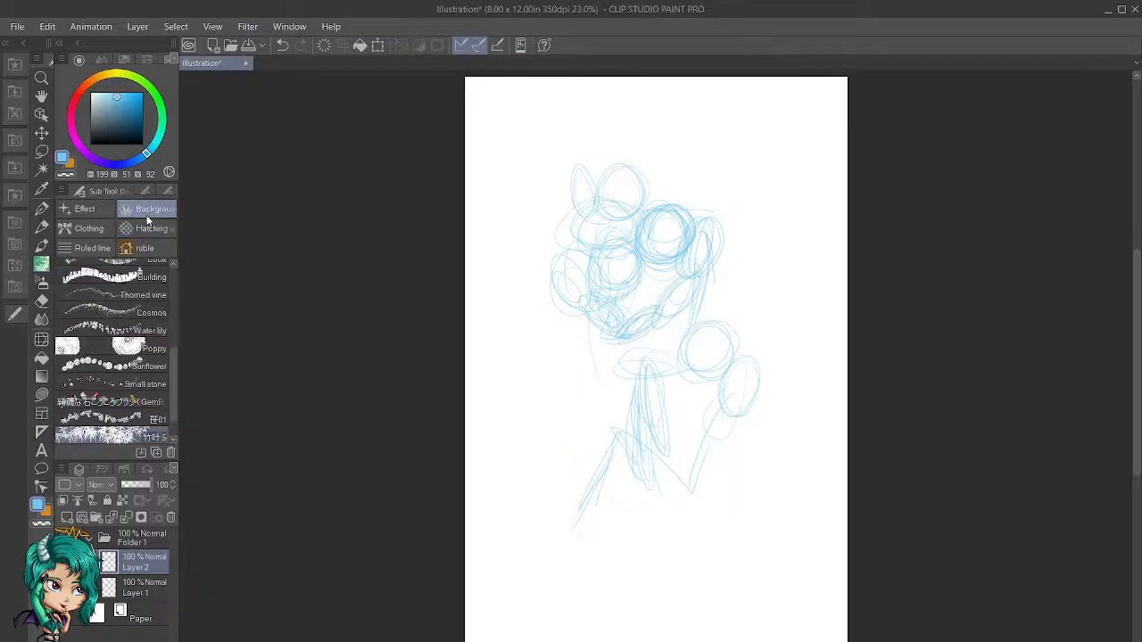
pyautogui.moveTo(175, 364)
pyautogui.mouseDown()
pyautogui.moveTo(174, 386)
pyautogui.moveTo(175, 267)
pyautogui.moveTo(180, 410)
pyautogui.mouseUp()
pyautogui.click(96, 212)
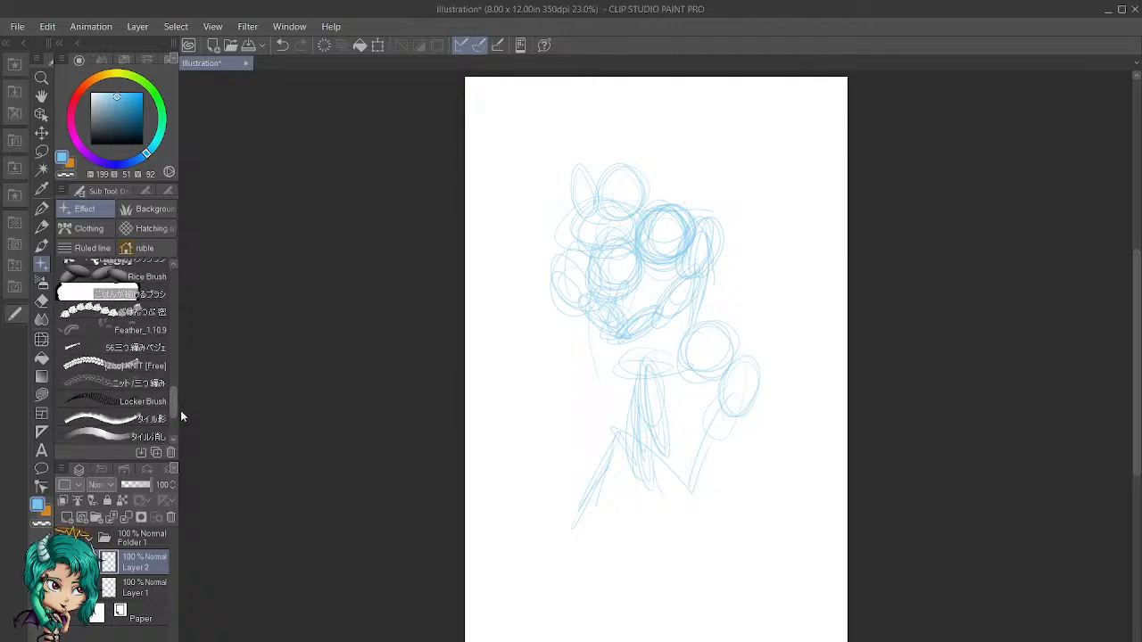
pyautogui.click(105, 399)
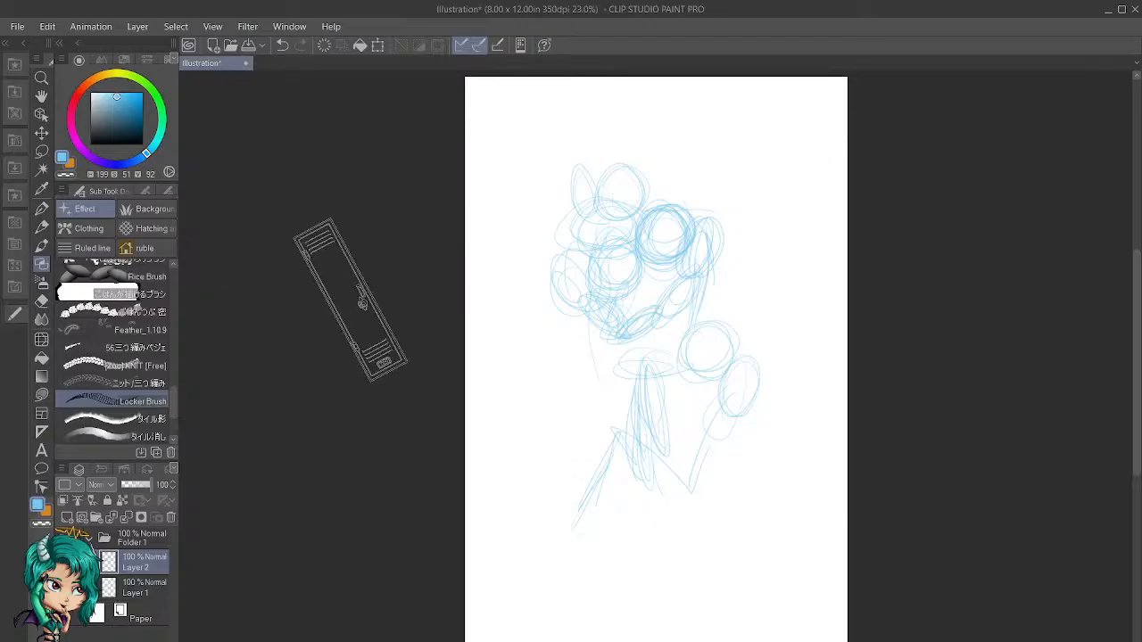
# Step: Set the Locker Brush size to 2000 and paint a straight row of lockers across the upper part of the page
pyautogui.moveTo(347, 302); pyautogui.dragTo(901, 304)
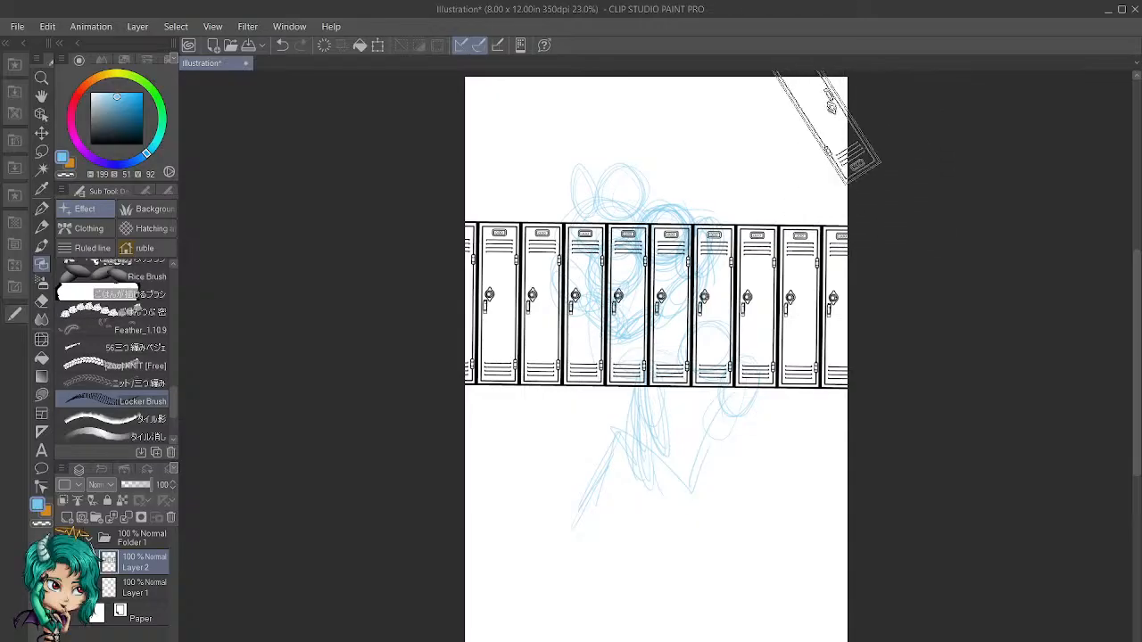
pyautogui.hotkey('ctrl', 'z')
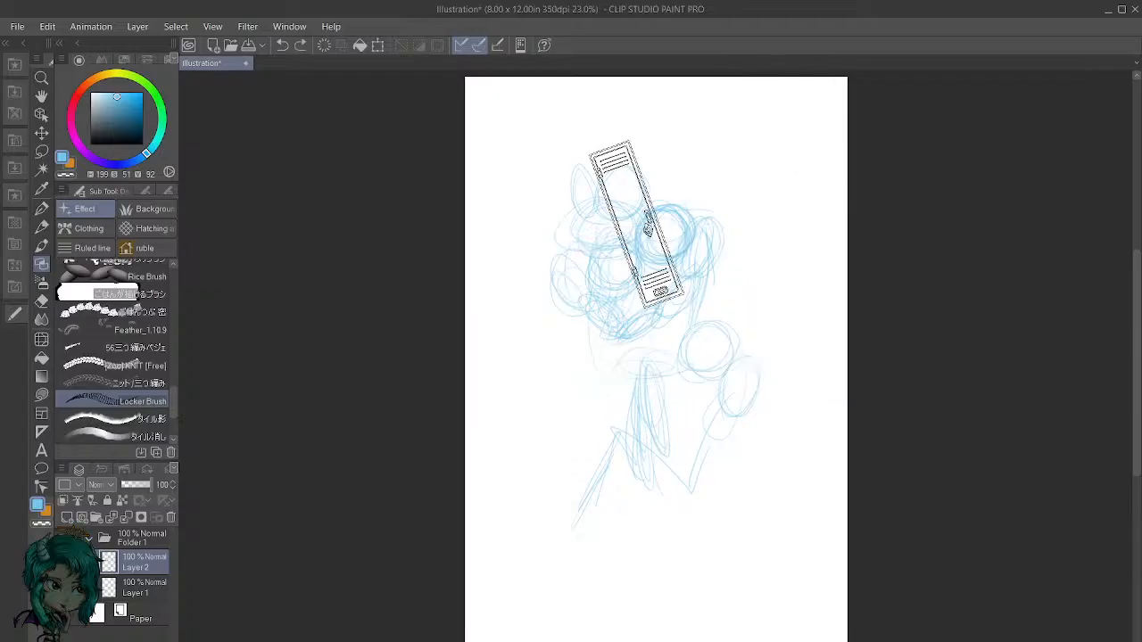
pyautogui.click(135, 190)
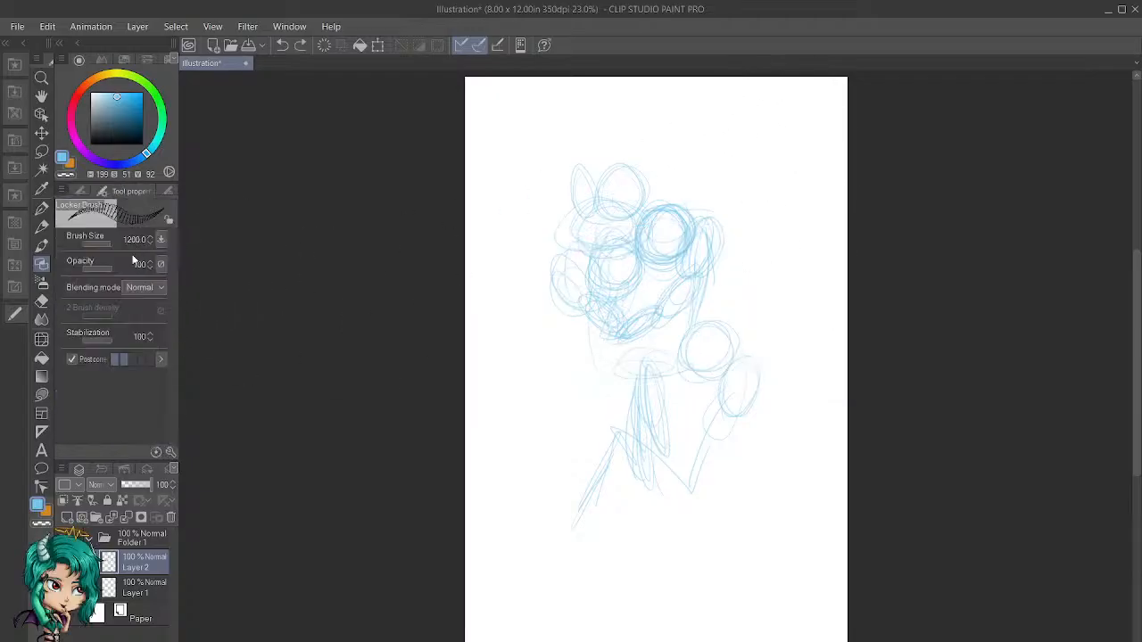
pyautogui.moveTo(117, 245); pyautogui.dragTo(123, 246)
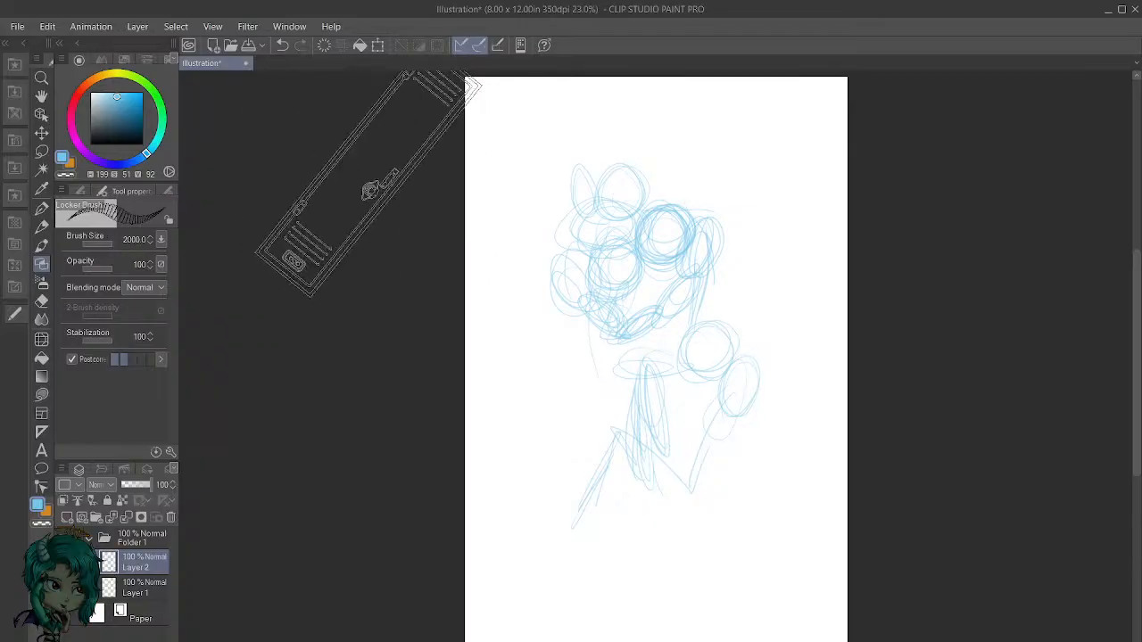
pyautogui.moveTo(366, 189)
pyautogui.mouseDown()
pyautogui.moveTo(359, 178)
pyautogui.moveTo(930, 190)
pyautogui.moveTo(943, 180)
pyautogui.mouseUp()
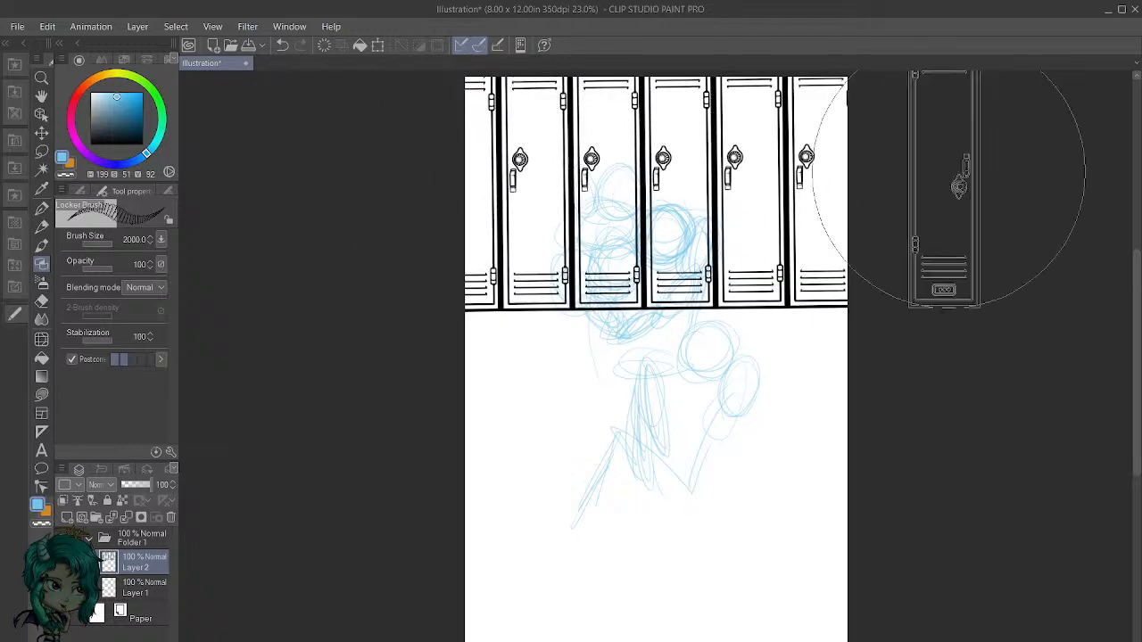
pyautogui.hotkey('ctrl', 'z')
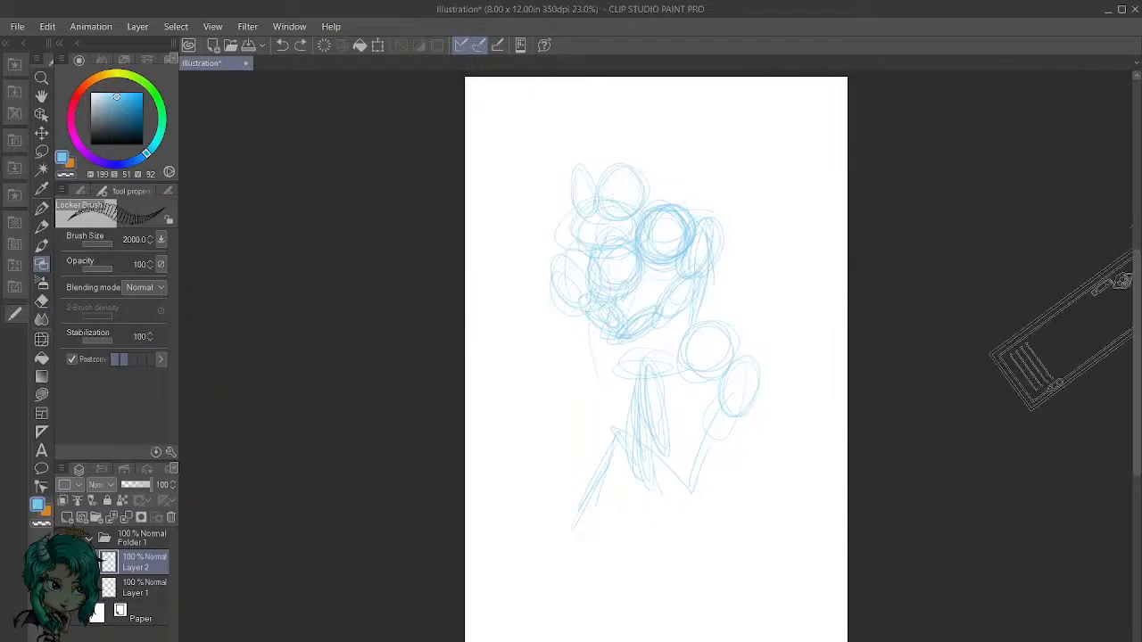
pyautogui.scroll(2, 1137, 317)
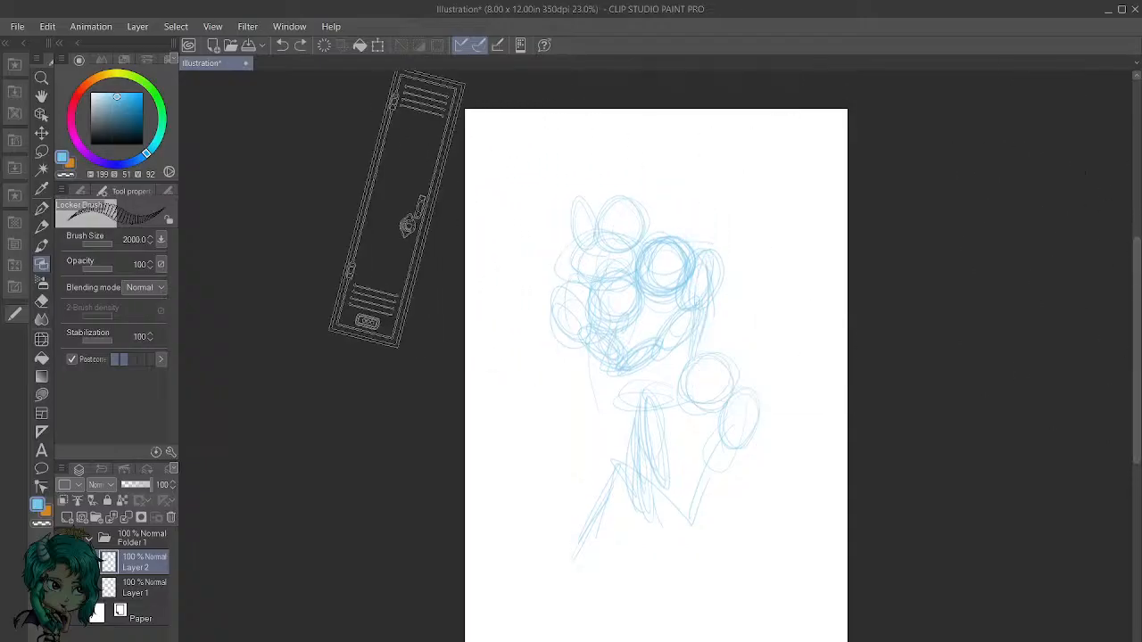
pyautogui.moveTo(357, 229)
pyautogui.mouseDown()
pyautogui.moveTo(930, 239)
pyautogui.moveTo(992, 191)
pyautogui.moveTo(1012, 205)
pyautogui.moveTo(1030, 198)
pyautogui.moveTo(1009, 212)
pyautogui.mouseUp()
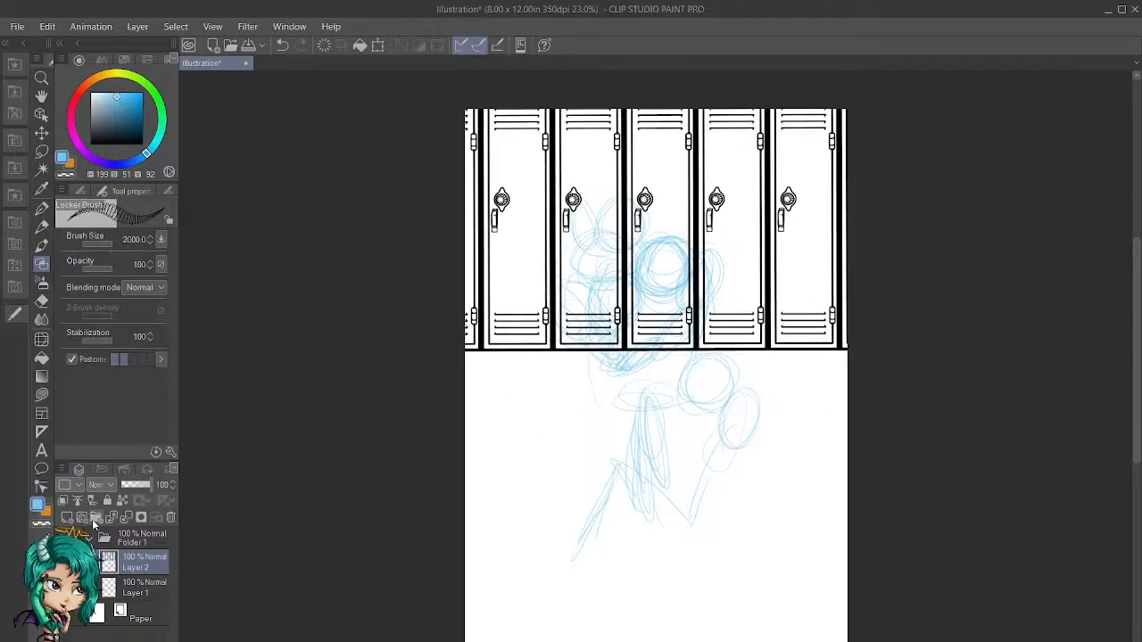
# Step: Move Layer 2 below Layer 1 and place it in a new folder named background
pyautogui.moveTo(127, 567); pyautogui.dragTo(133, 607)
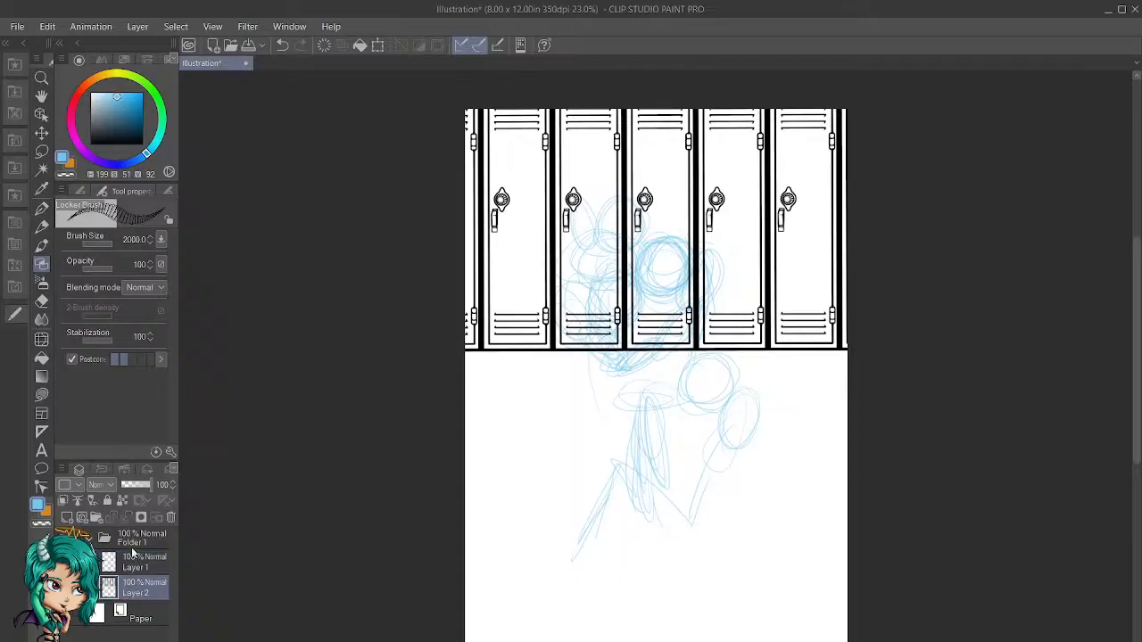
pyautogui.click(95, 518)
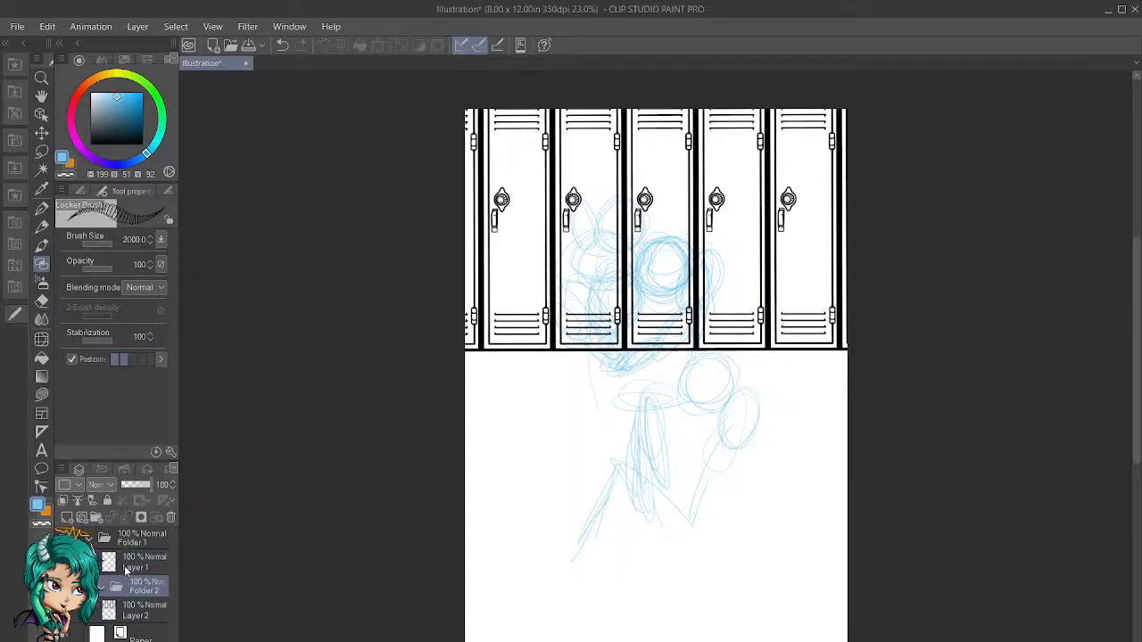
pyautogui.moveTo(132, 610); pyautogui.dragTo(139, 595)
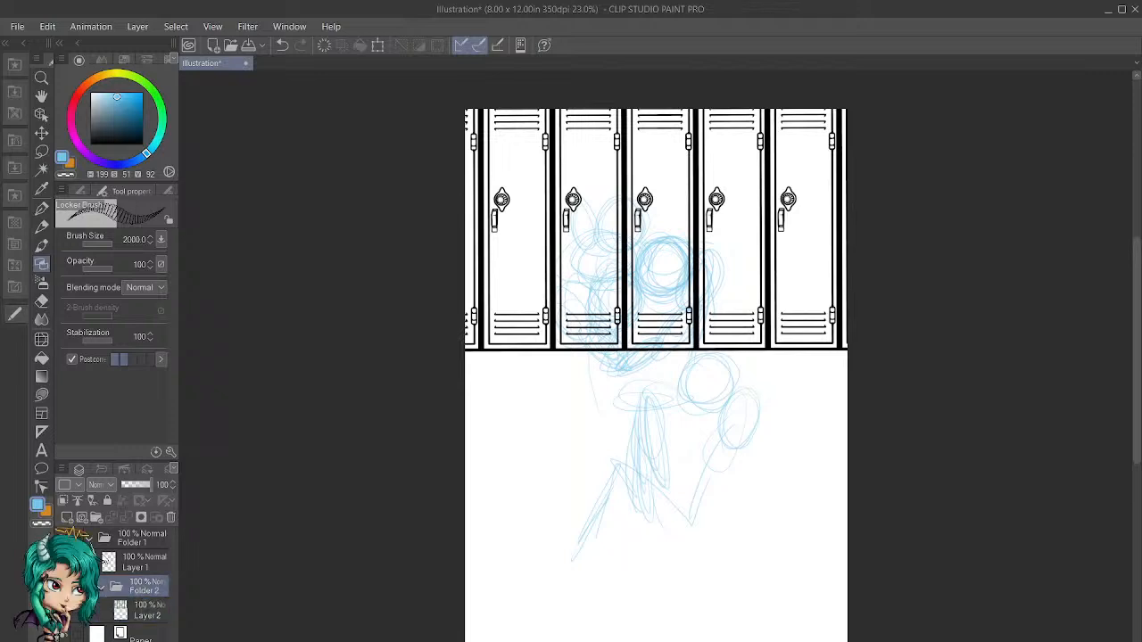
pyautogui.write('background')
pyautogui.press('Return')
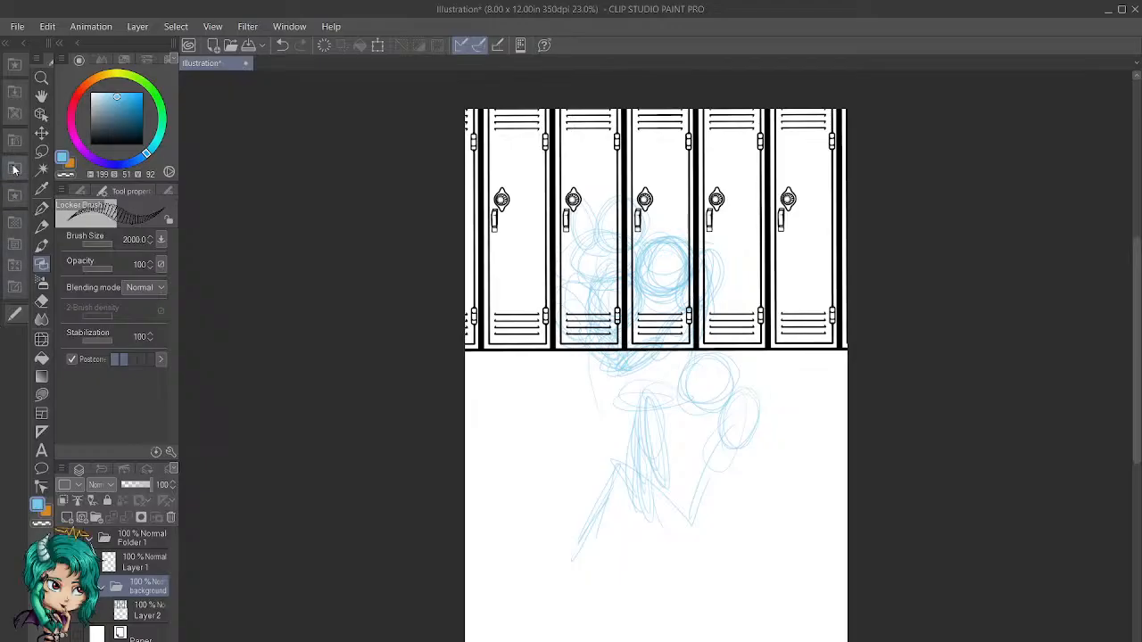
# Step: Add a raster layer above Layer 2 in the background folder and draw two horizontal straight lines across the page below the lockers
pyautogui.click(41, 434)
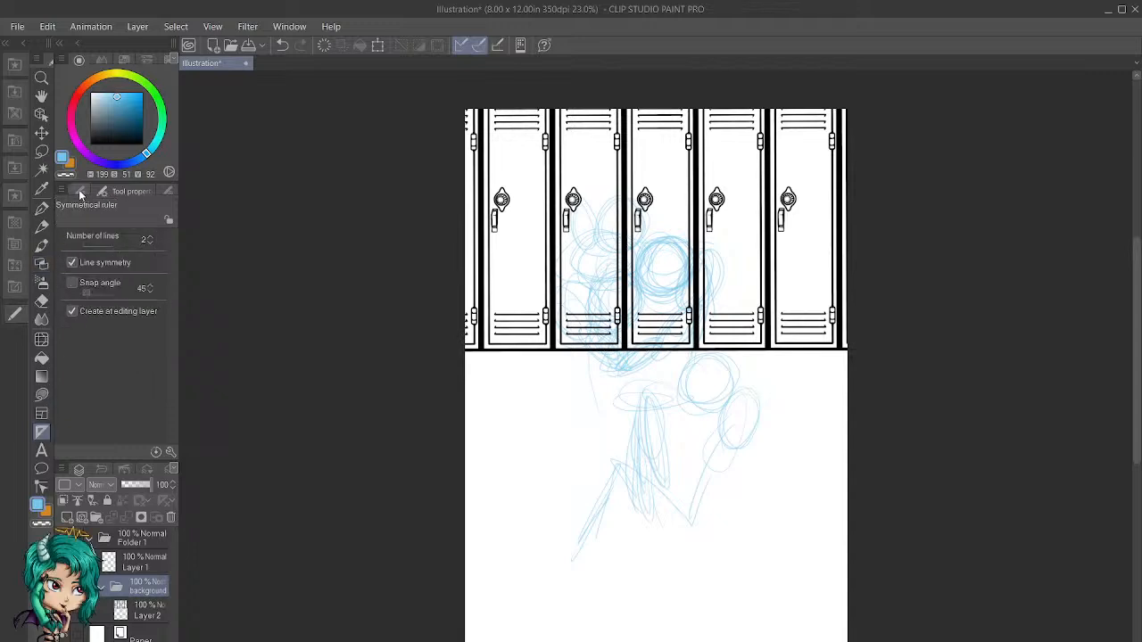
pyautogui.click(81, 191)
pyautogui.click(41, 395)
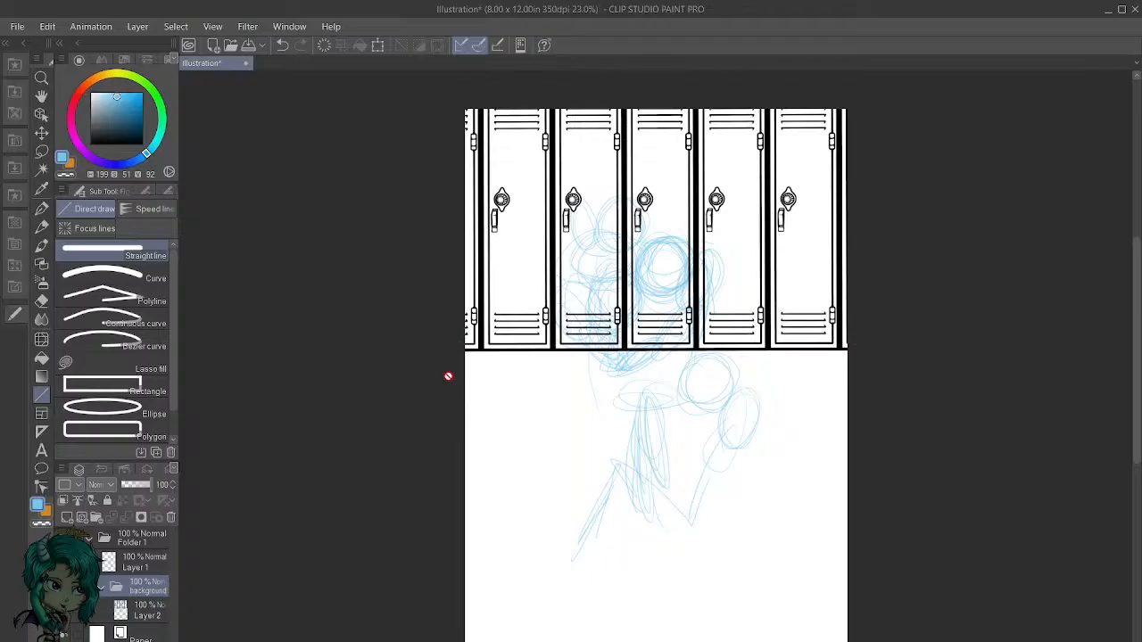
pyautogui.click(149, 568)
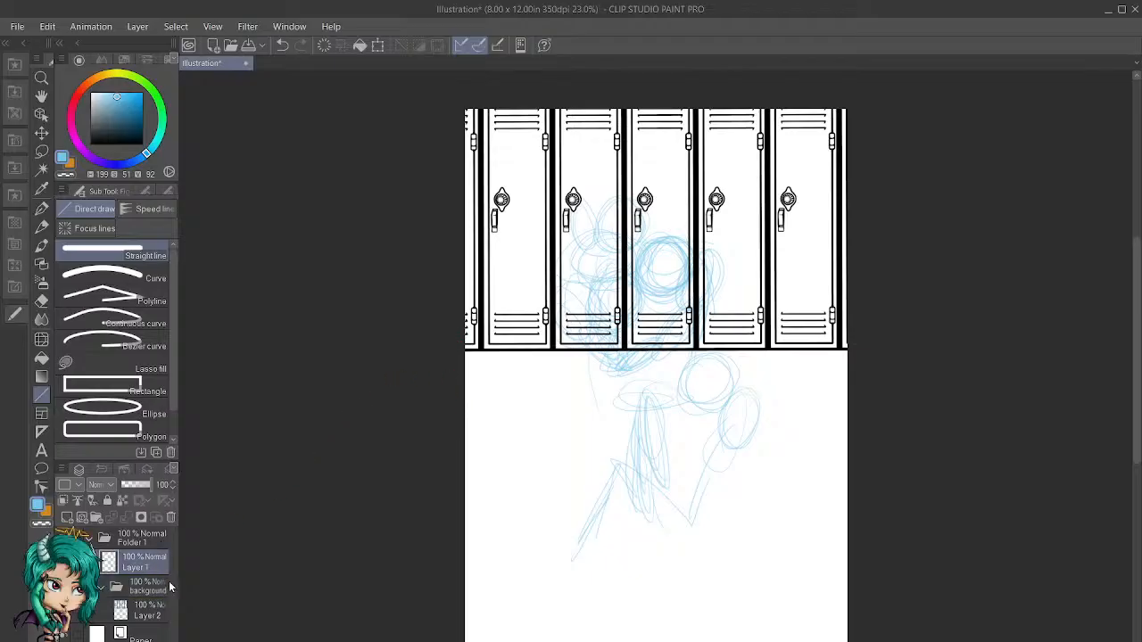
pyautogui.click(154, 614)
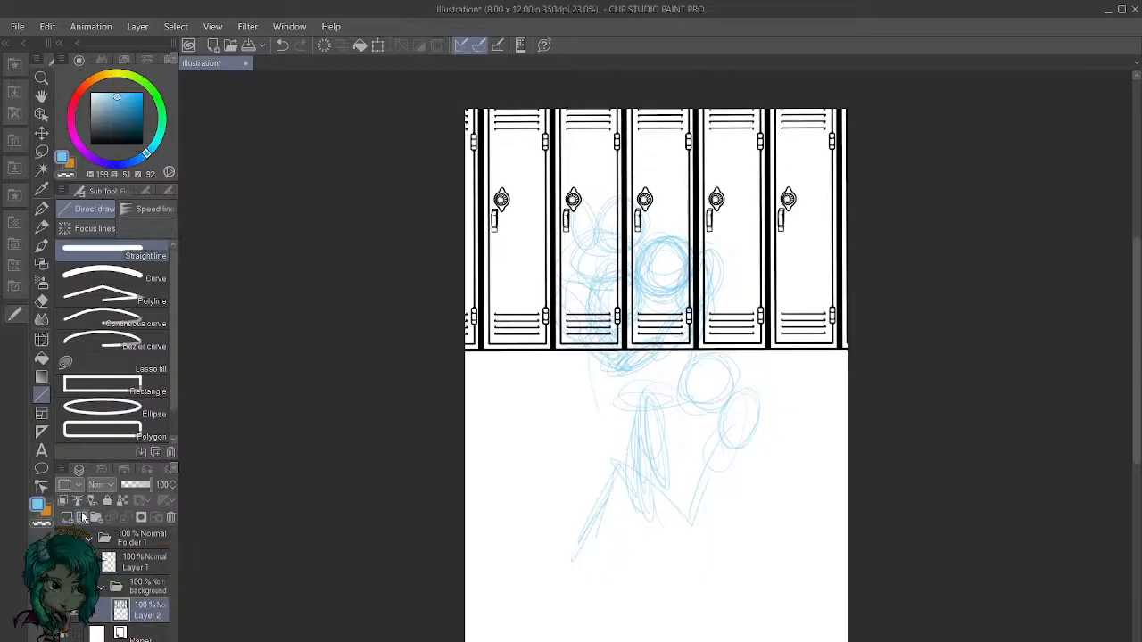
pyautogui.click(67, 517)
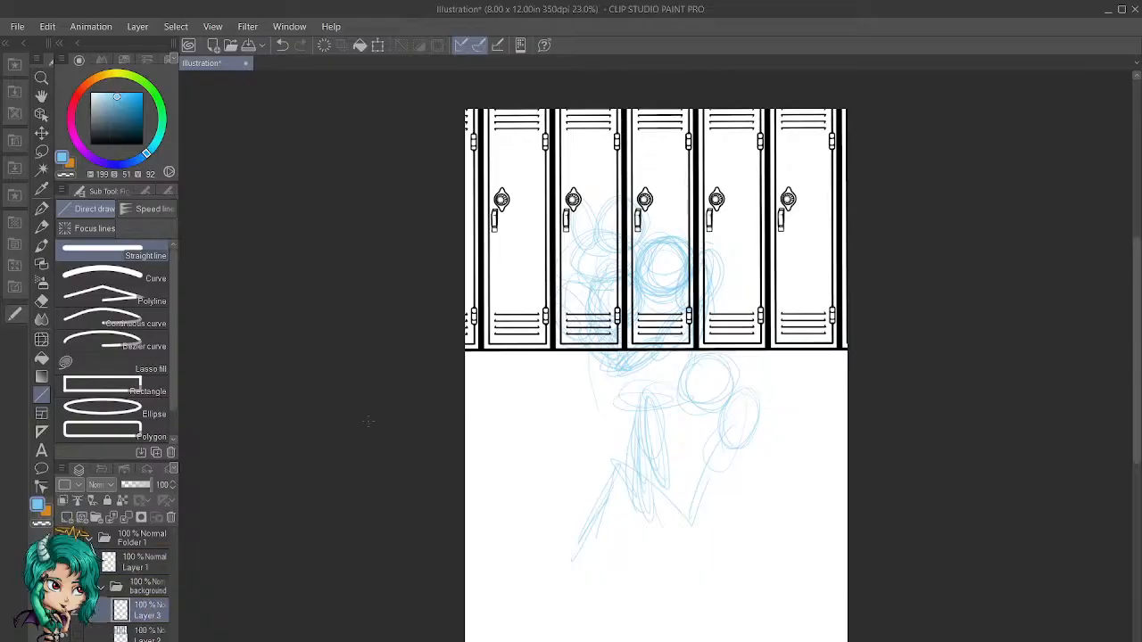
pyautogui.moveTo(480, 394)
pyautogui.mouseDown()
pyautogui.moveTo(753, 395)
pyautogui.moveTo(854, 410)
pyautogui.mouseUp()
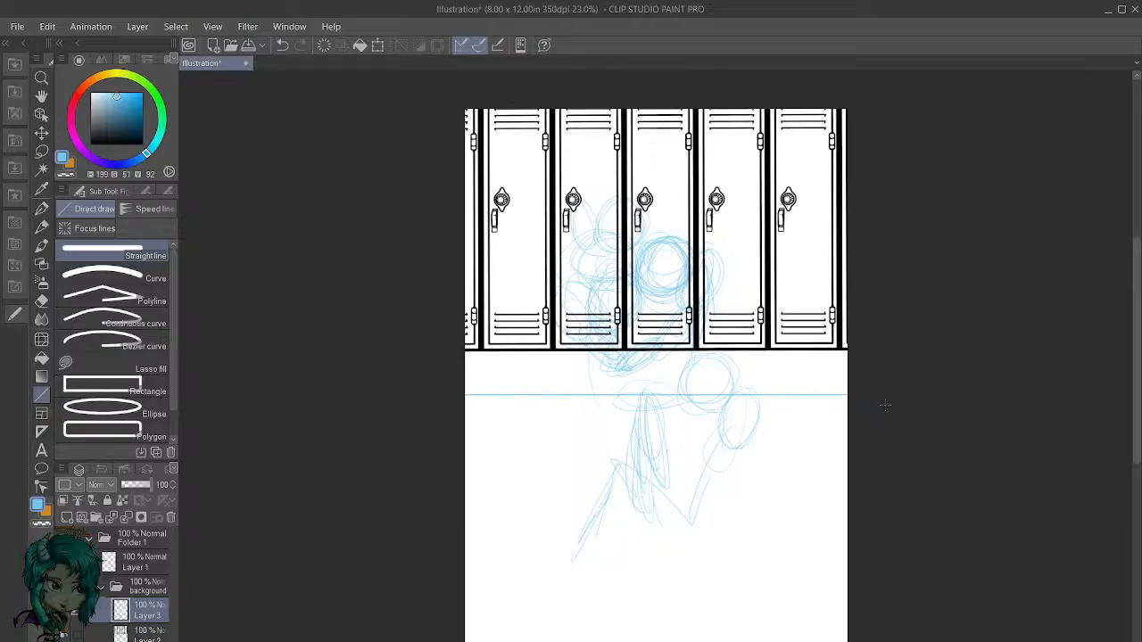
pyautogui.moveTo(444, 436); pyautogui.dragTo(911, 435)
# Step: Try diagonal straight lines as perspective guides across the lockers and the floor area, and undo them
pyautogui.moveTo(553, 349); pyautogui.dragTo(488, 423)
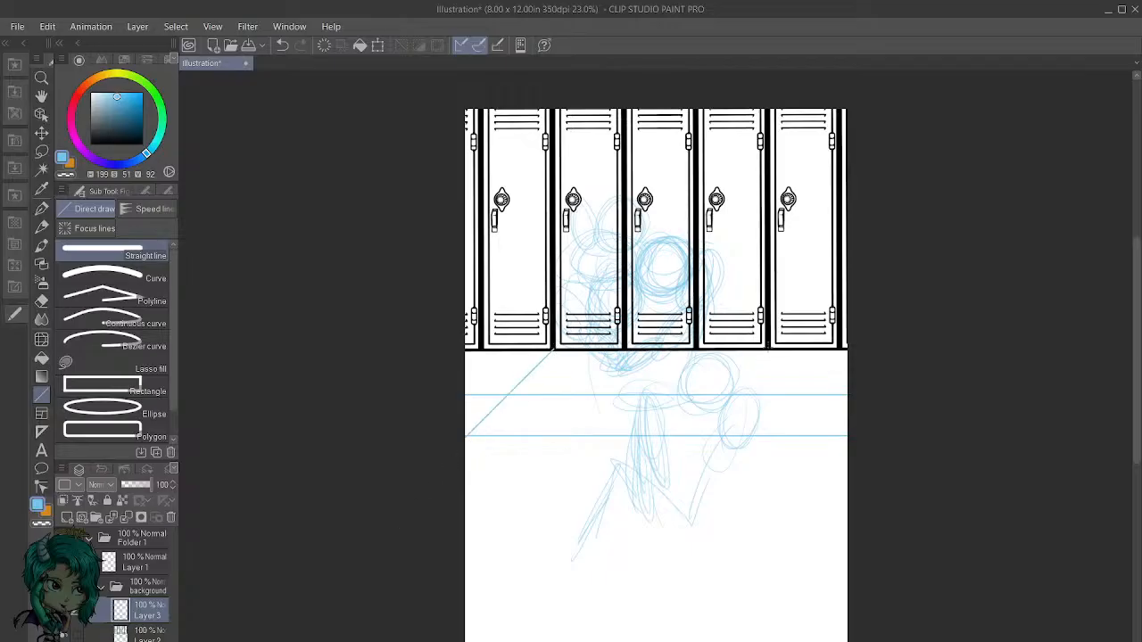
pyautogui.hotkey('ctrl', 'z')
pyautogui.moveTo(650, 225); pyautogui.dragTo(538, 358)
pyautogui.hotkey('ctrl', 'z')
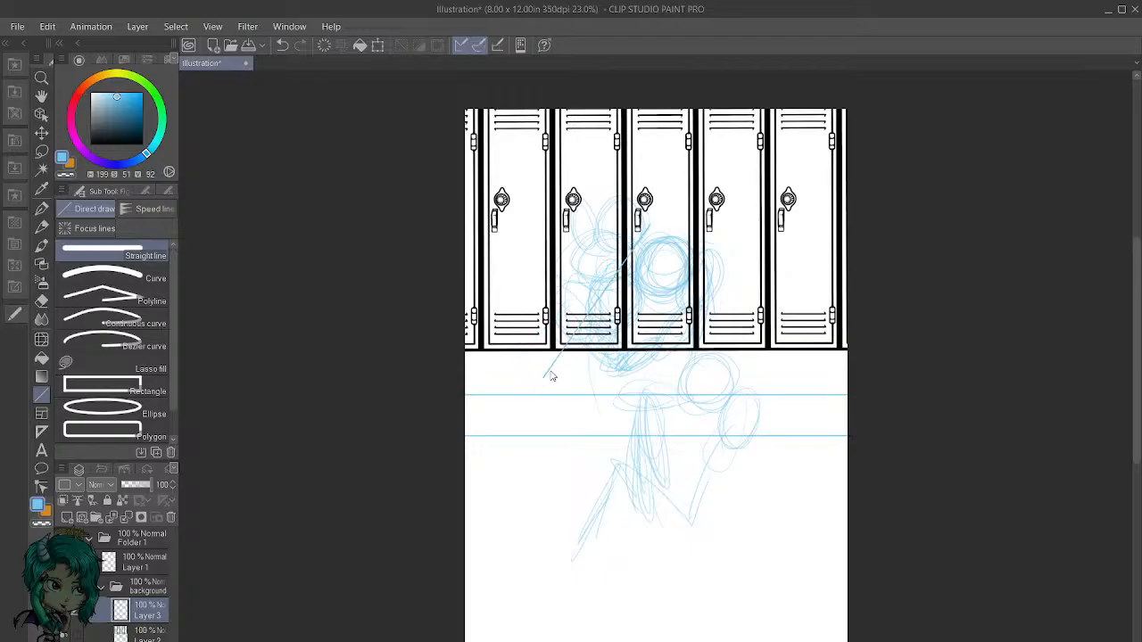
# Step: Draw two crossing diagonal straight lines over the lockers, extending down to the page edges at the lower horizontal guide
pyautogui.moveTo(562, 336); pyautogui.dragTo(784, 119)
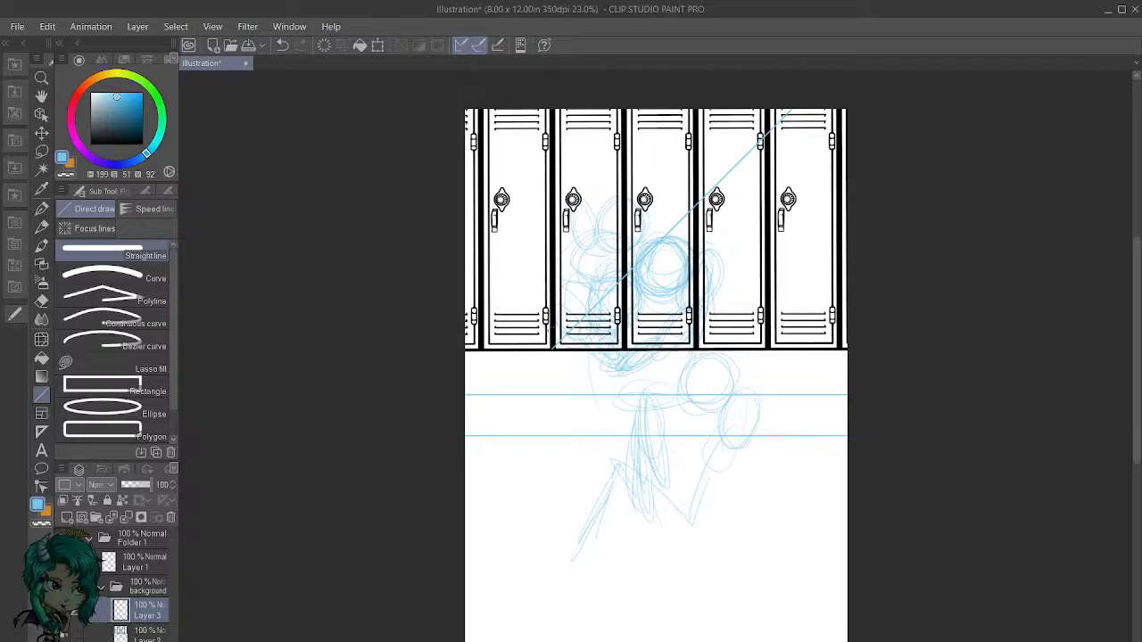
pyautogui.moveTo(551, 348); pyautogui.dragTo(424, 486)
pyautogui.moveTo(766, 346); pyautogui.dragTo(594, 75)
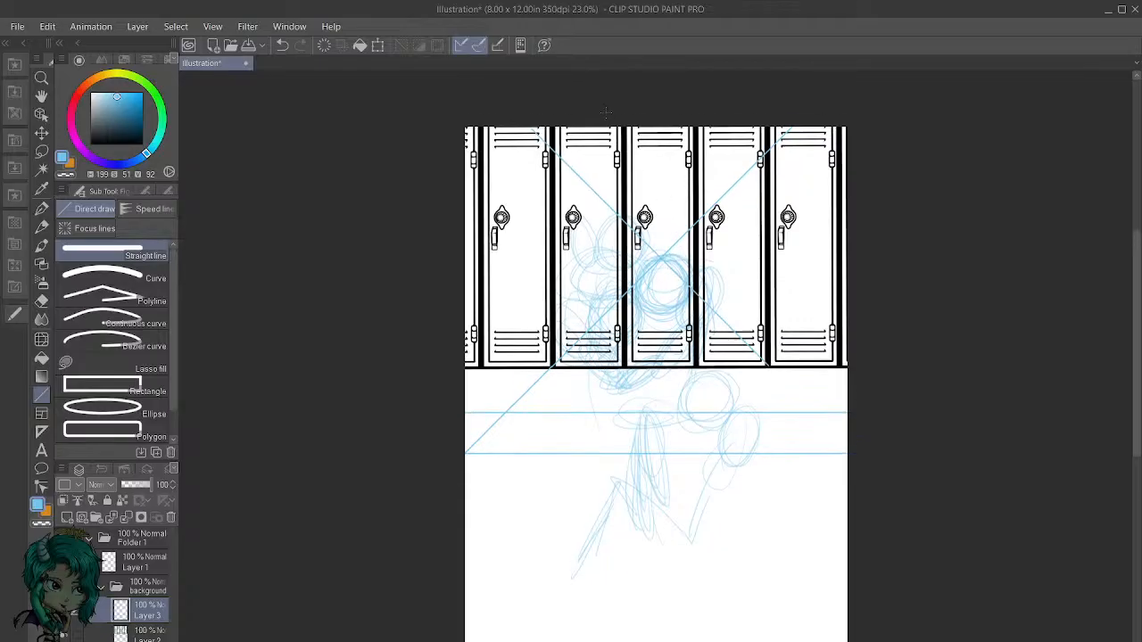
pyautogui.moveTo(660, 259); pyautogui.dragTo(923, 537)
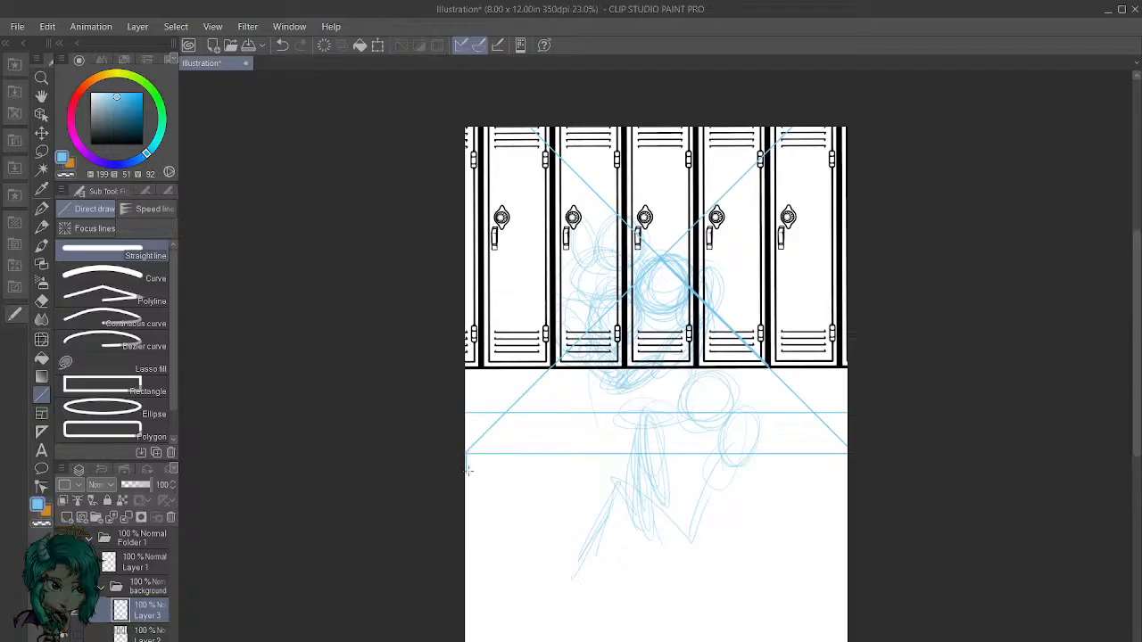
# Step: Draw a third horizontal line just under the lowest guide and a pair of short vertical leg lines near each side of the page
pyautogui.moveTo(466, 471); pyautogui.dragTo(888, 493)
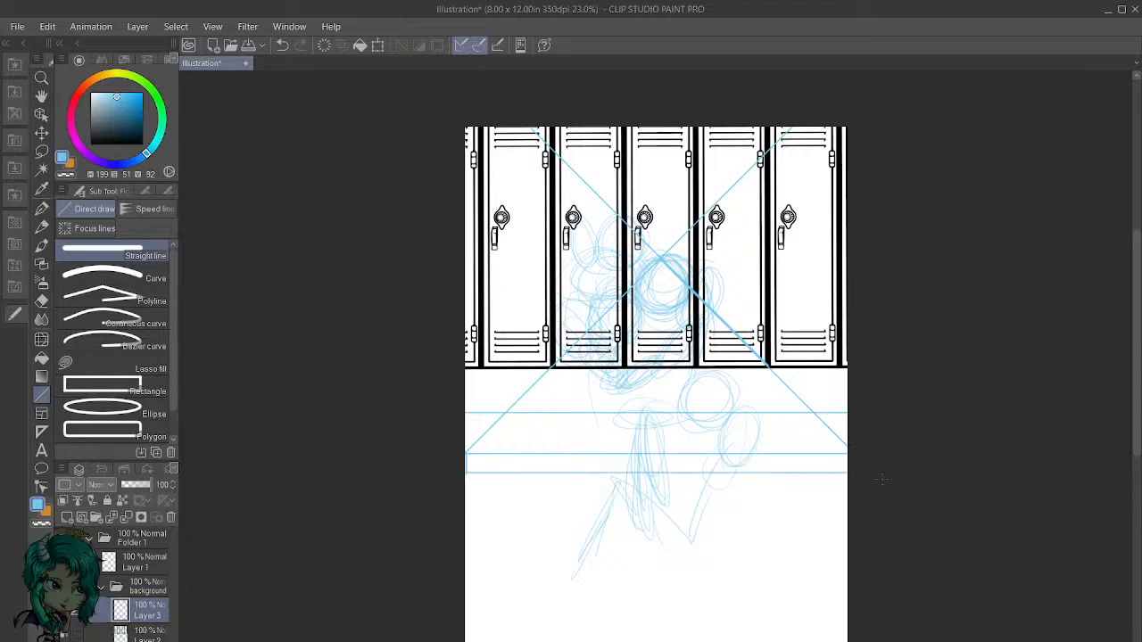
pyautogui.moveTo(598, 522); pyautogui.dragTo(597, 435)
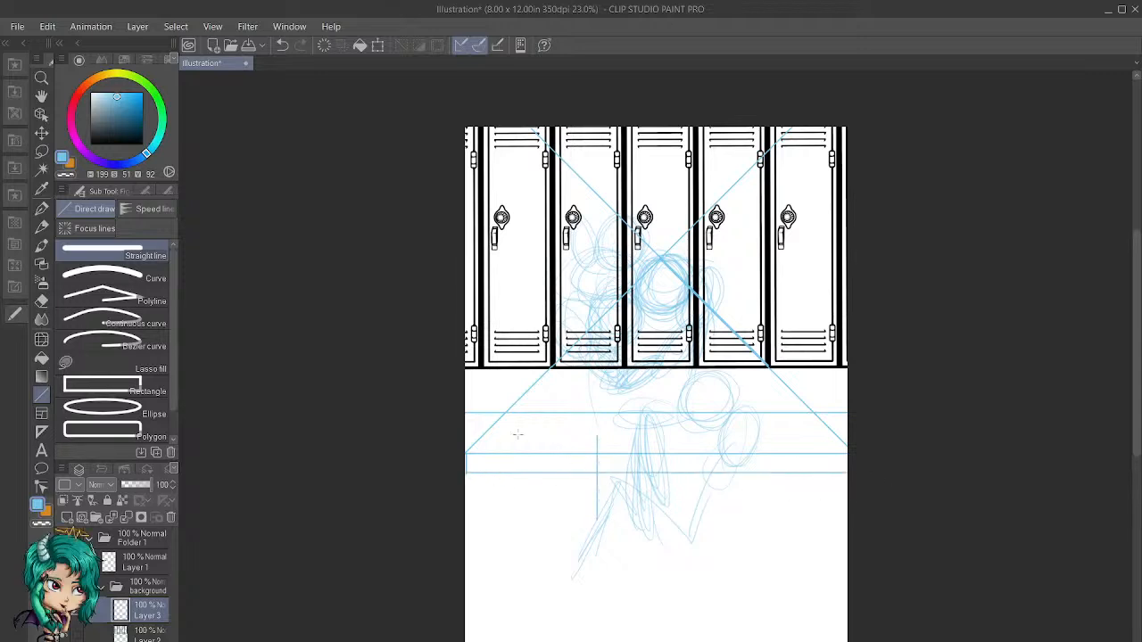
pyautogui.hotkey('ctrl', 'z')
pyautogui.moveTo(522, 437); pyautogui.dragTo(519, 522)
pyautogui.moveTo(528, 437); pyautogui.dragTo(528, 531)
pyautogui.moveTo(813, 439); pyautogui.dragTo(814, 542)
pyautogui.moveTo(829, 441); pyautogui.dragTo(830, 549)
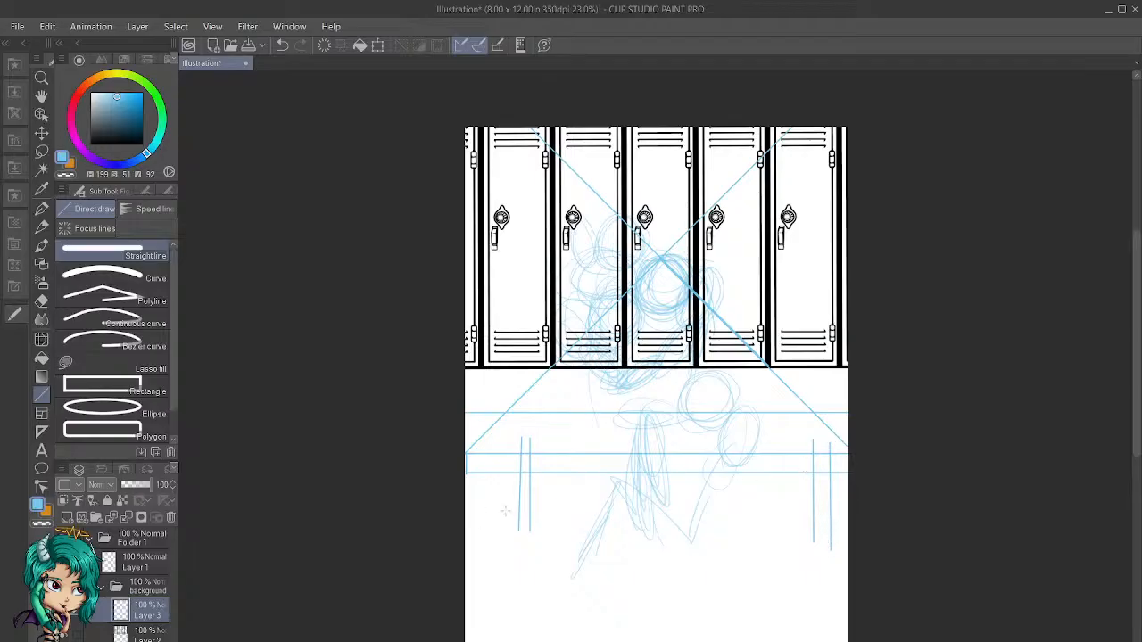
# Step: Add short straight strokes at the lower ends of both pairs of vertical leg lines
pyautogui.moveTo(520, 528); pyautogui.dragTo(523, 538)
pyautogui.hotkey('ctrl', 'z')
pyautogui.moveTo(520, 524); pyautogui.dragTo(521, 546)
pyautogui.moveTo(811, 527); pyautogui.dragTo(829, 549)
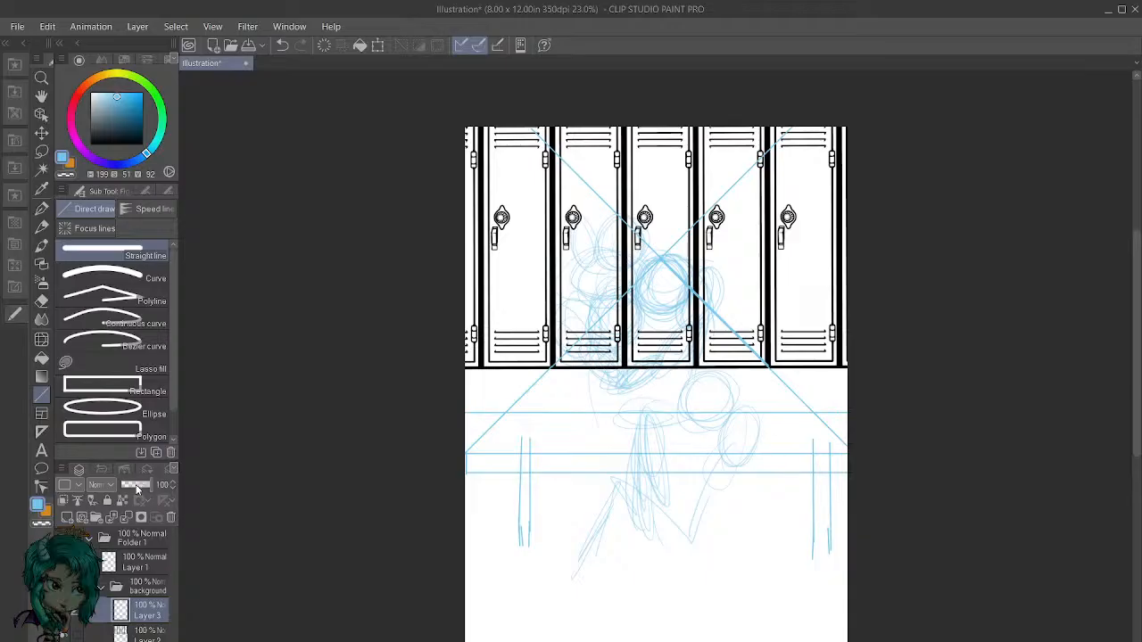
# Step: Lower the background folder's opacity to 36% and add a new raster layer beneath the folder
pyautogui.click(154, 585)
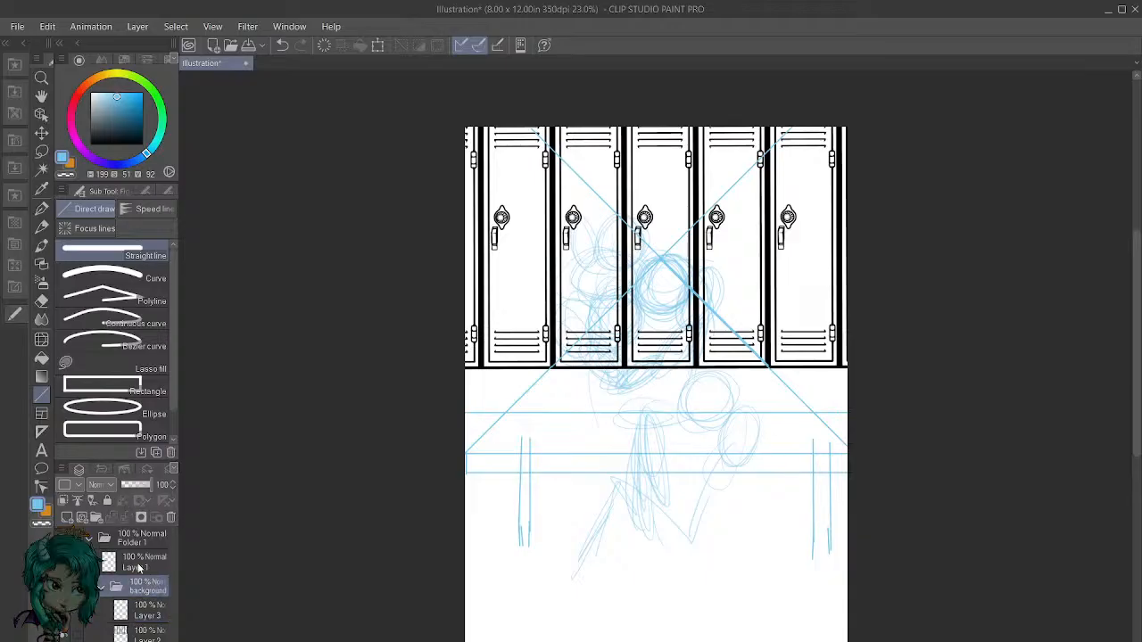
pyautogui.moveTo(150, 485); pyautogui.dragTo(132, 487)
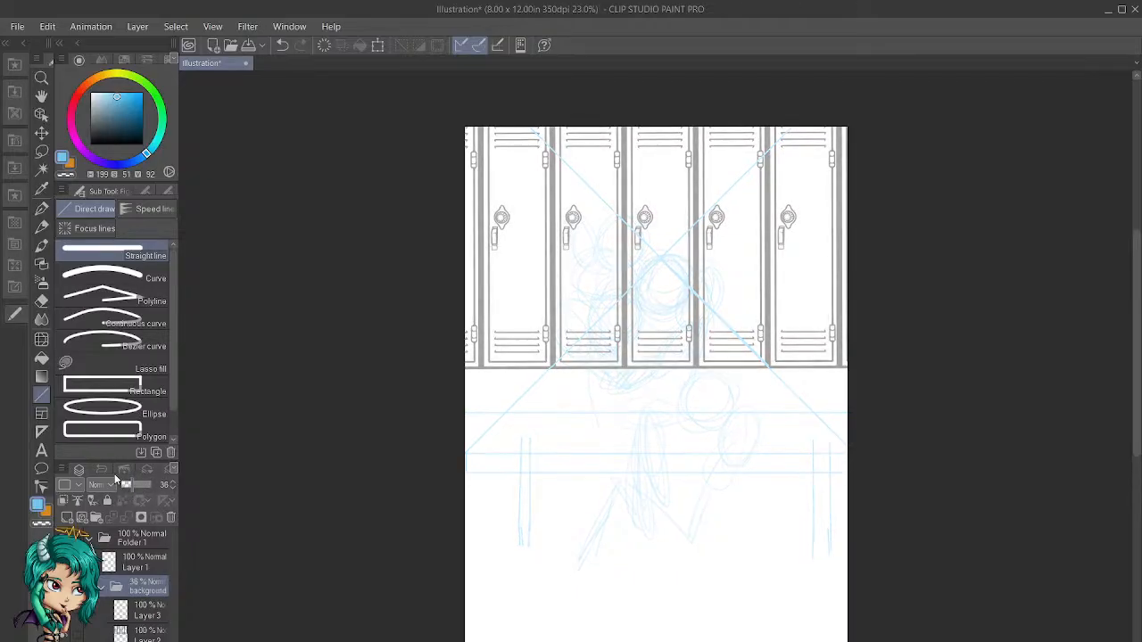
pyautogui.click(143, 639)
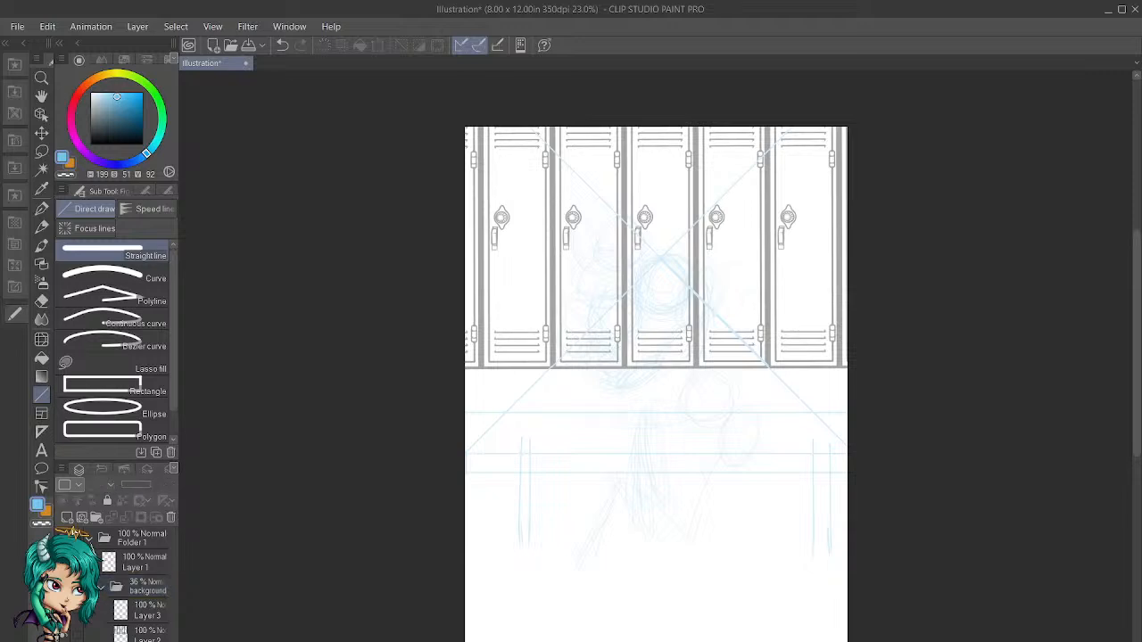
pyautogui.click(70, 517)
# Step: Try filling the new bottom layer with muted brown, blue-gray and purple tones
pyautogui.click(90, 81)
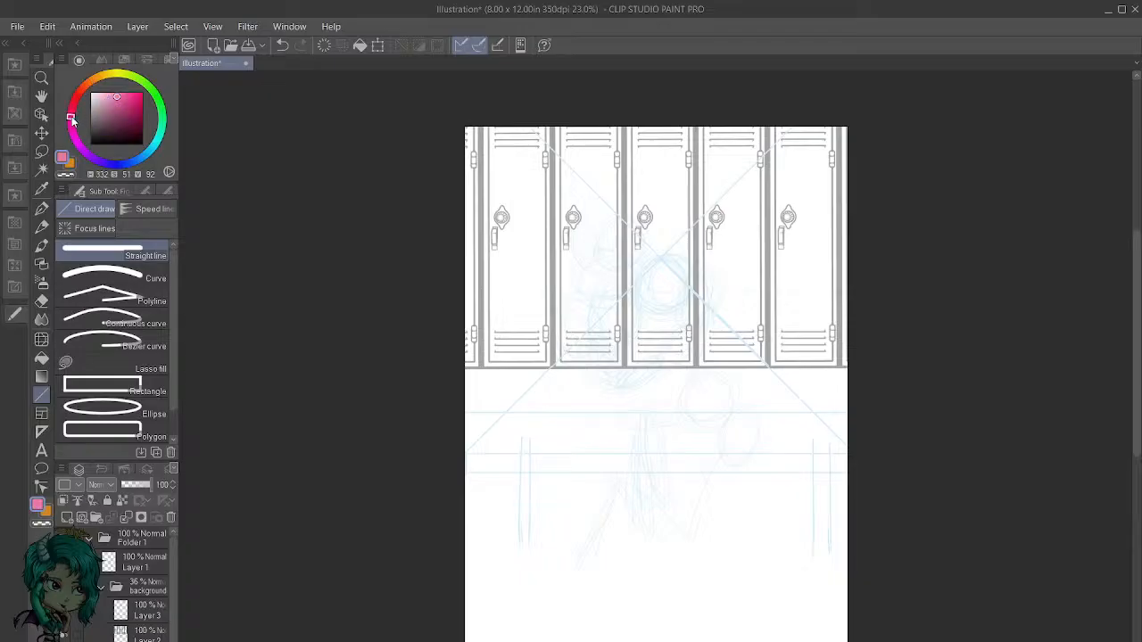
pyautogui.moveTo(93, 89); pyautogui.dragTo(97, 111)
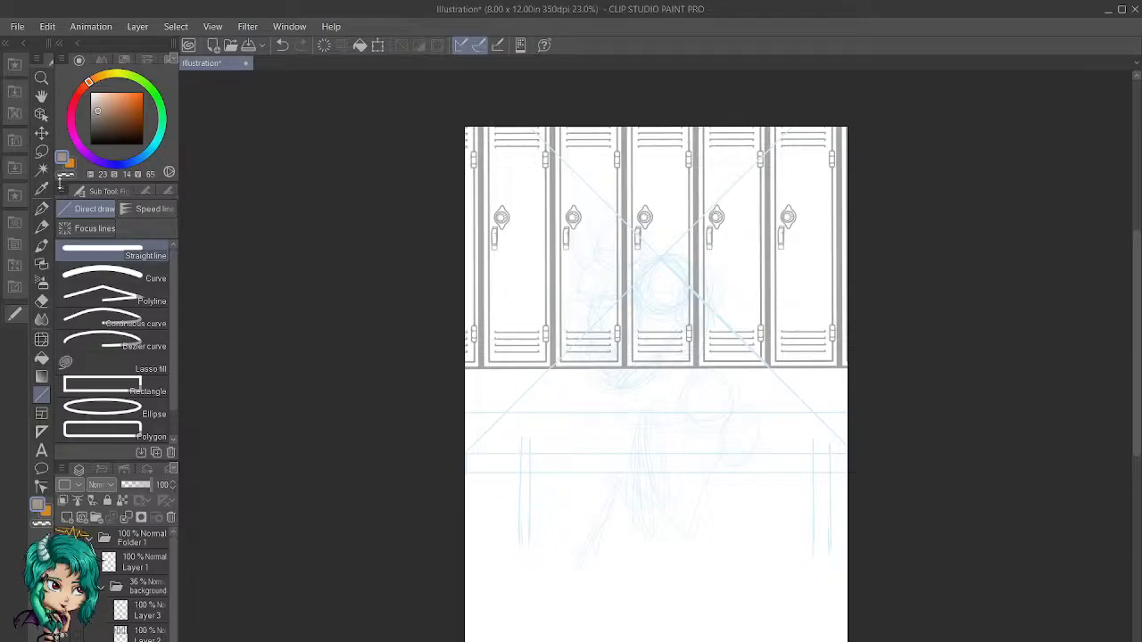
pyautogui.click(359, 44)
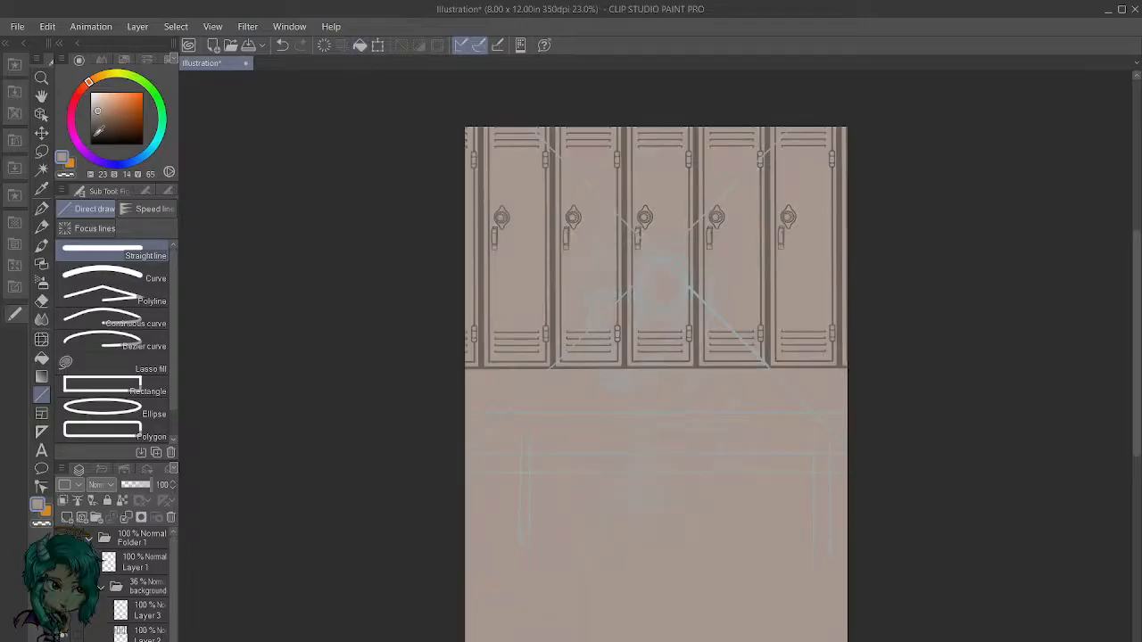
pyautogui.click(146, 158)
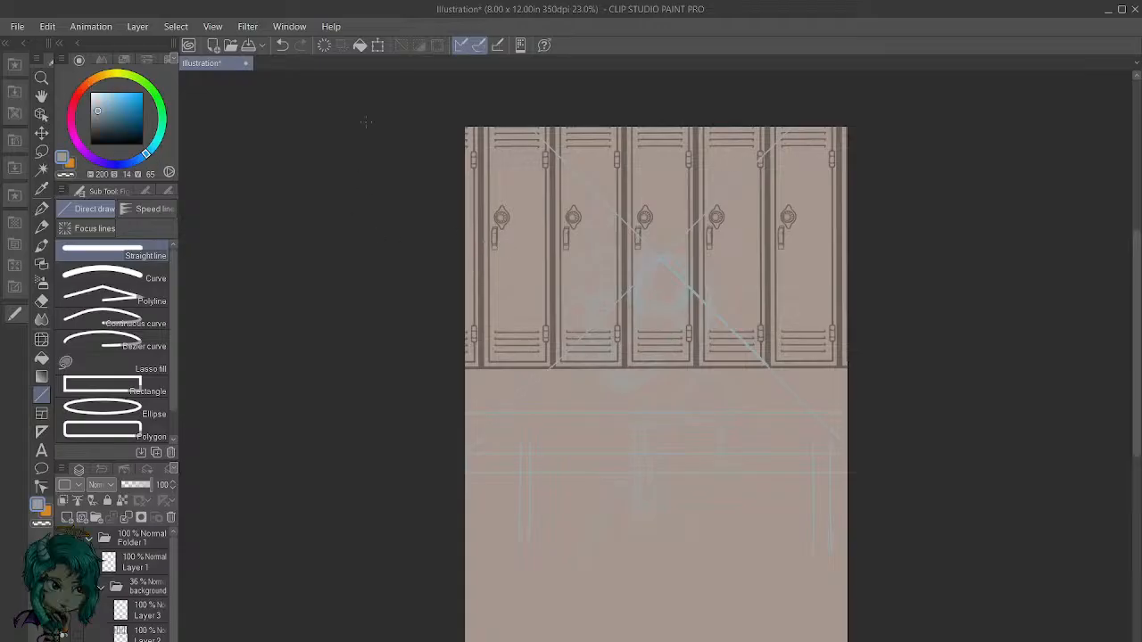
pyautogui.click(364, 45)
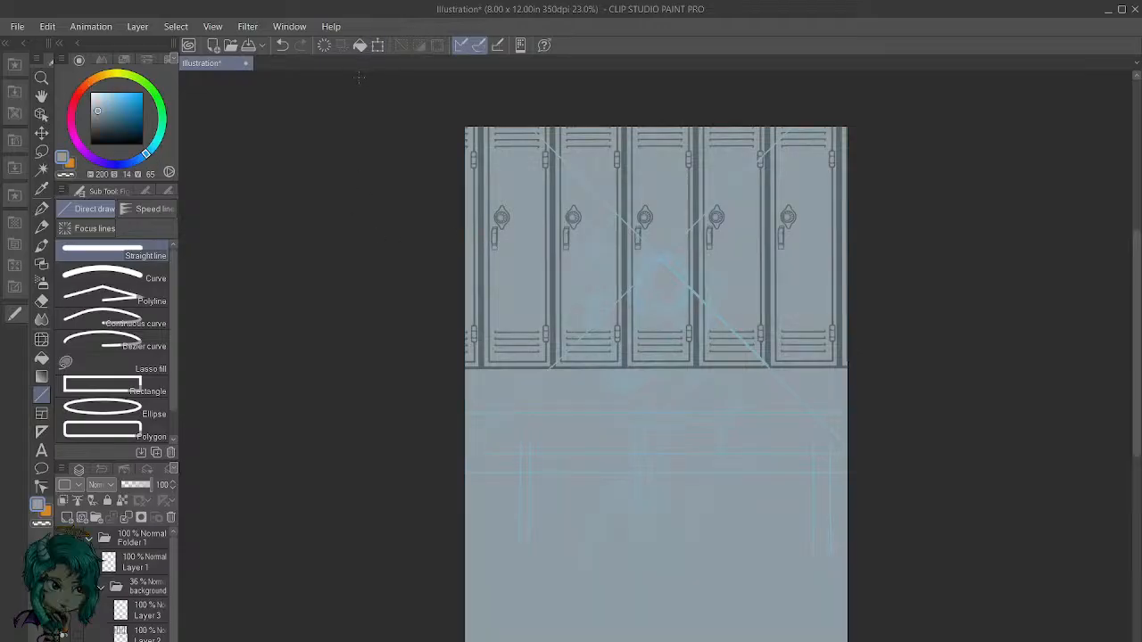
pyautogui.click(84, 149)
pyautogui.click(361, 46)
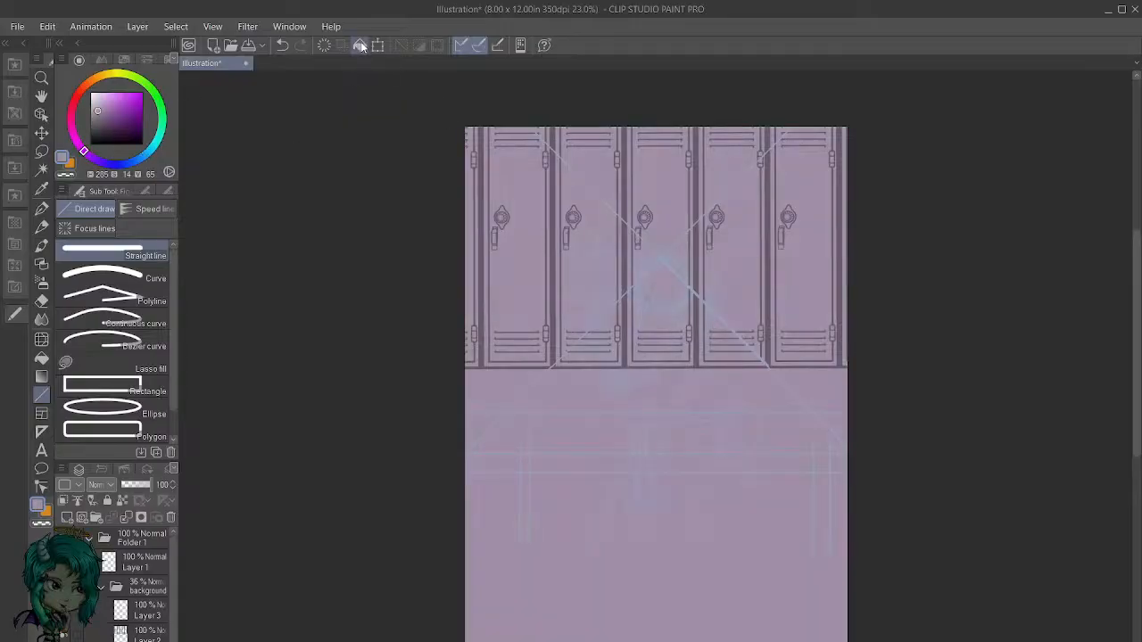
# Step: Fill the bottom layer with a neutral mid gray of saturation 0 and value 50
pyautogui.click(98, 113)
pyautogui.click(94, 121)
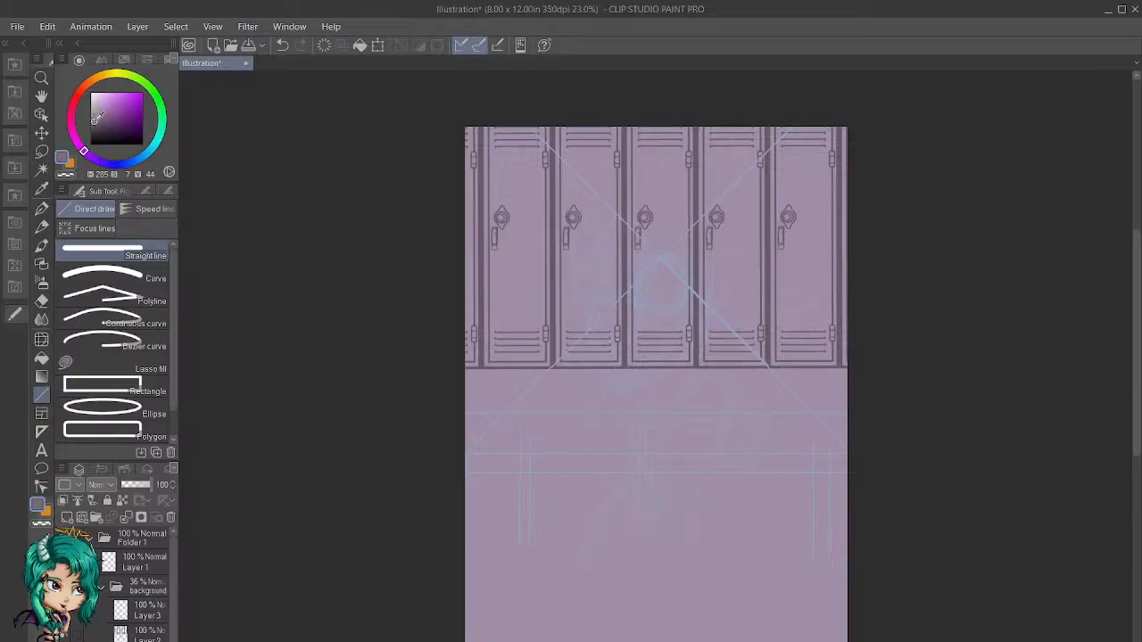
pyautogui.click(89, 116)
pyautogui.click(356, 50)
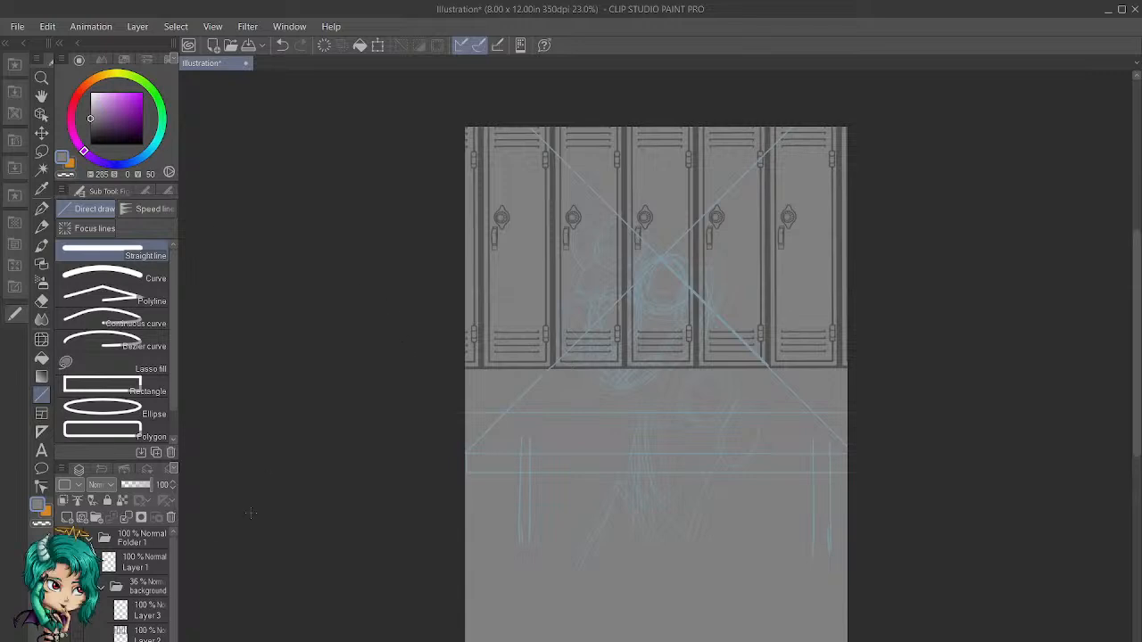
pyautogui.click(130, 564)
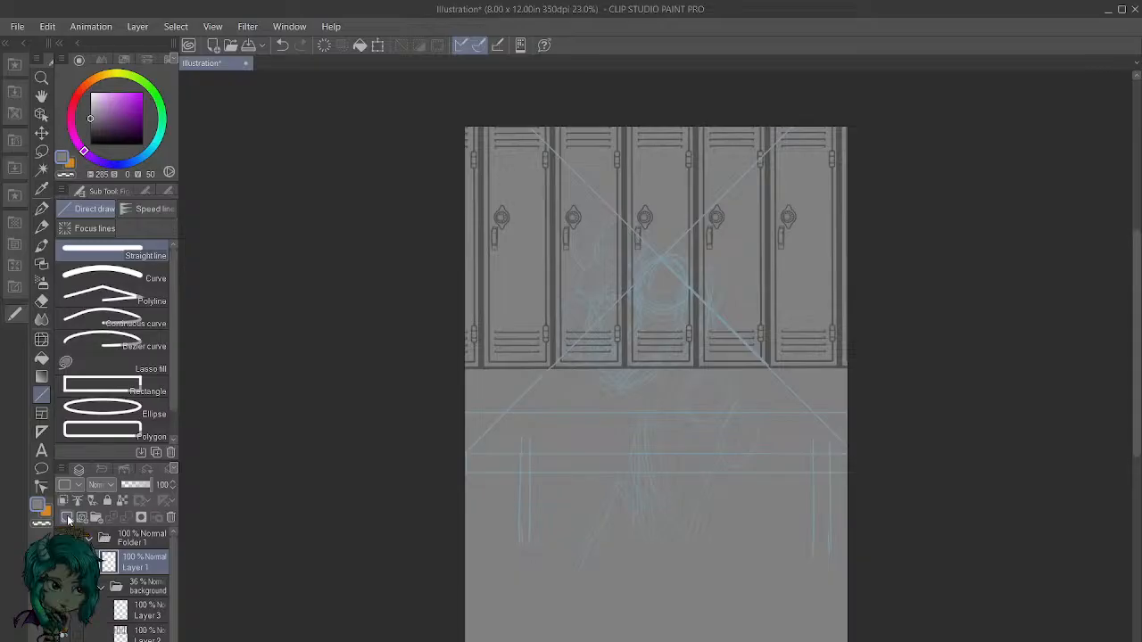
pyautogui.click(67, 519)
pyautogui.click(141, 587)
pyautogui.click(131, 484)
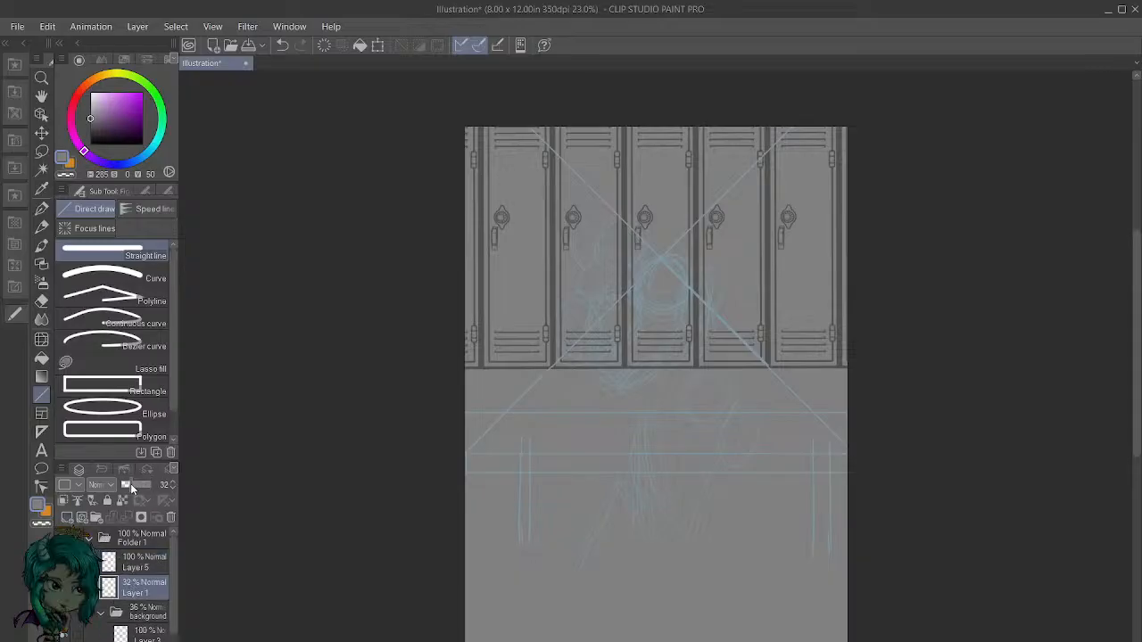
pyautogui.moveTo(126, 483); pyautogui.dragTo(174, 486)
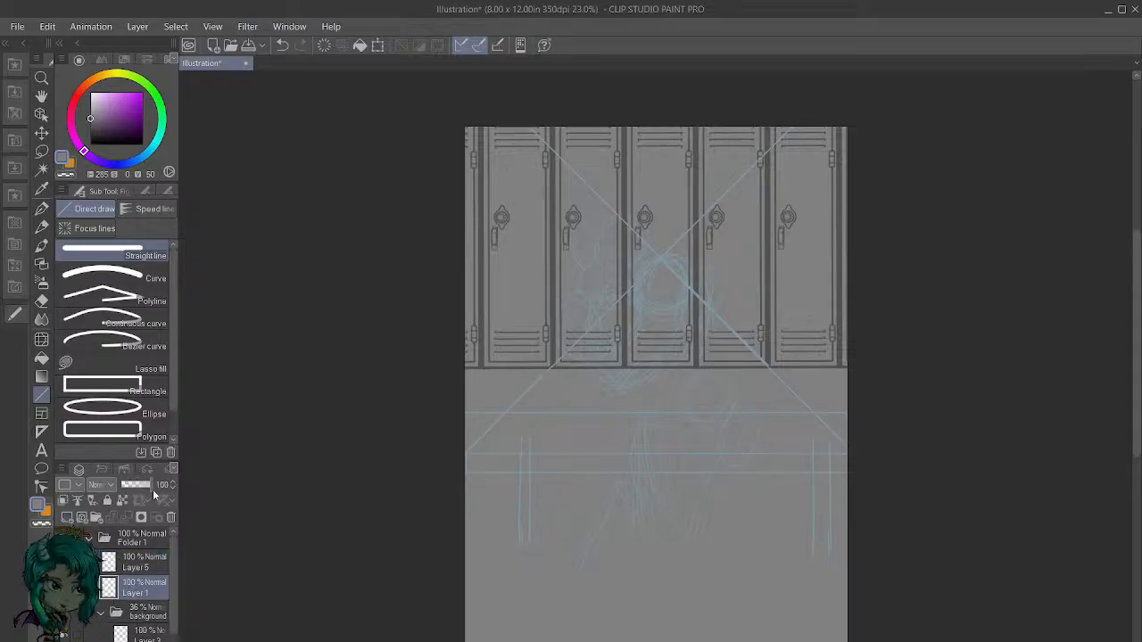
pyautogui.click(141, 562)
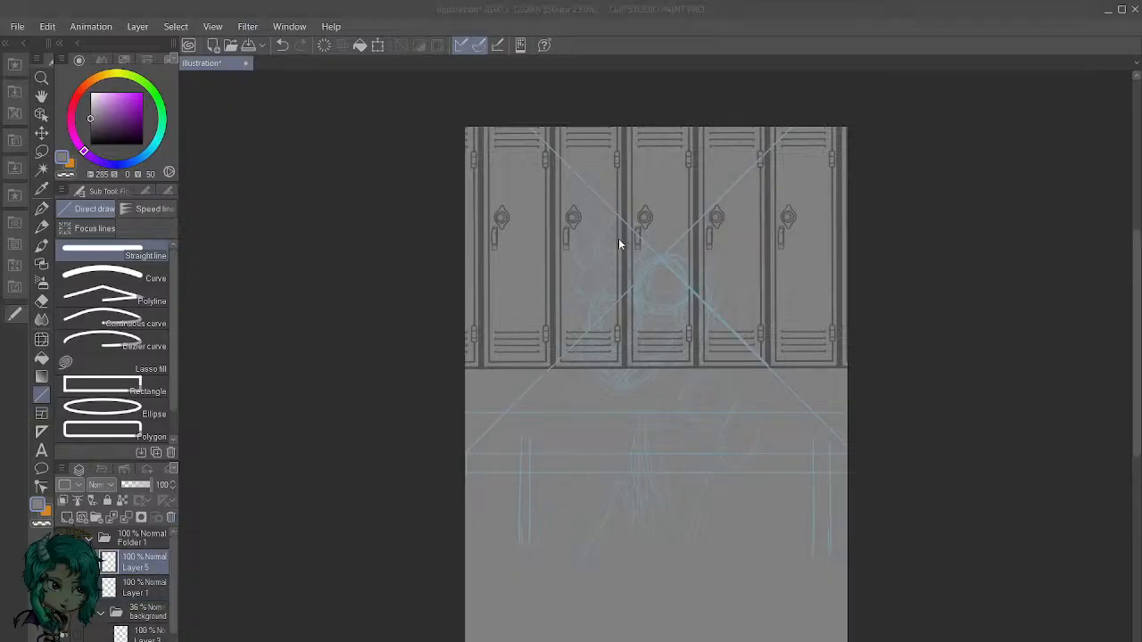
pyautogui.click(561, 283)
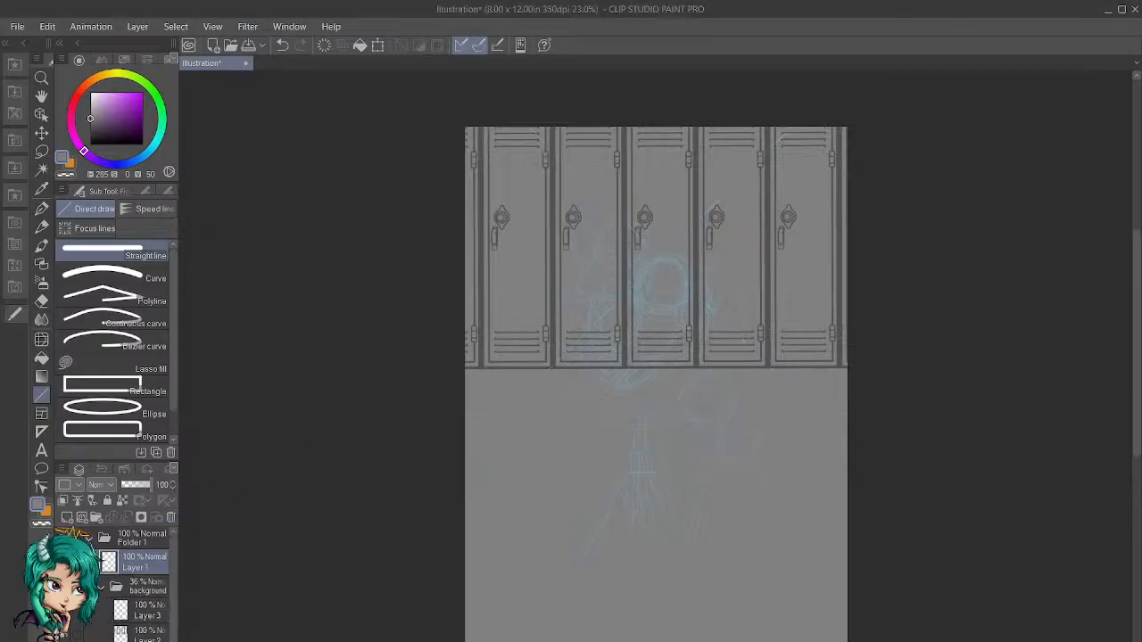
# Step: Check the guide and locker layers by toggling their visibility, and add a raster layer below Layer 3 for the Locker Brush
pyautogui.click(62, 610)
pyautogui.click(63, 636)
pyautogui.click(62, 635)
pyautogui.click(63, 635)
pyautogui.click(62, 636)
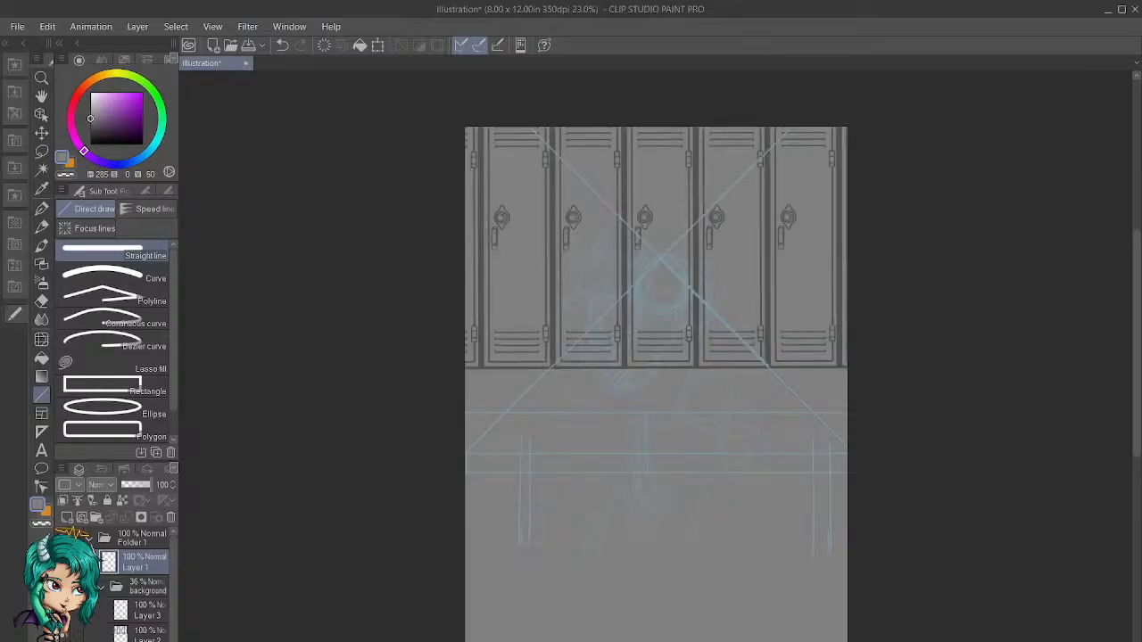
pyautogui.click(79, 635)
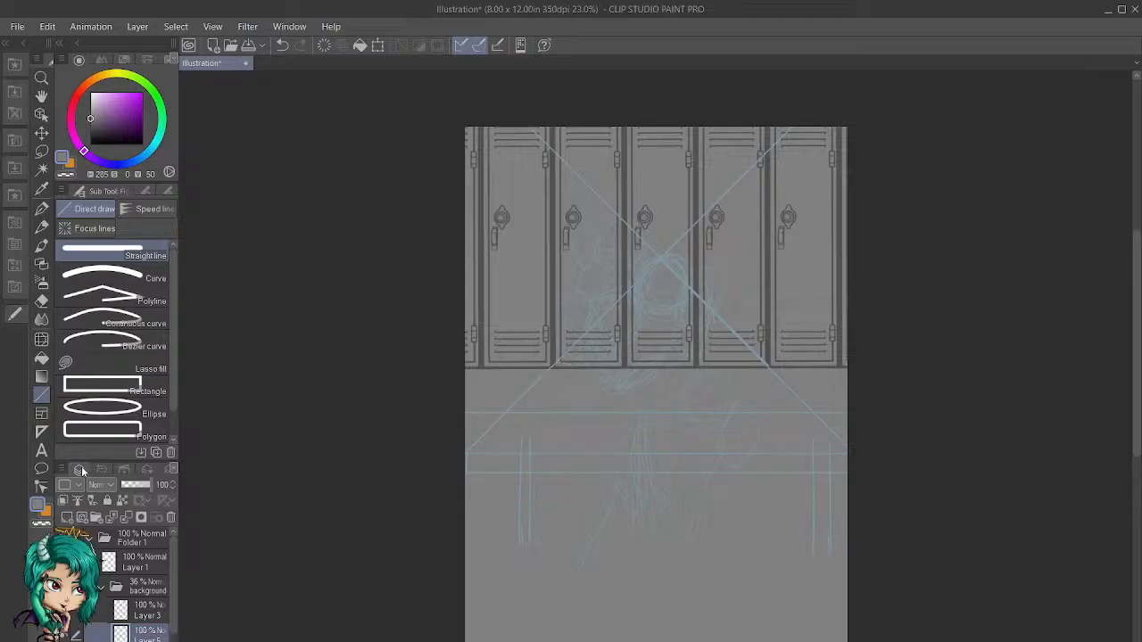
pyautogui.click(42, 264)
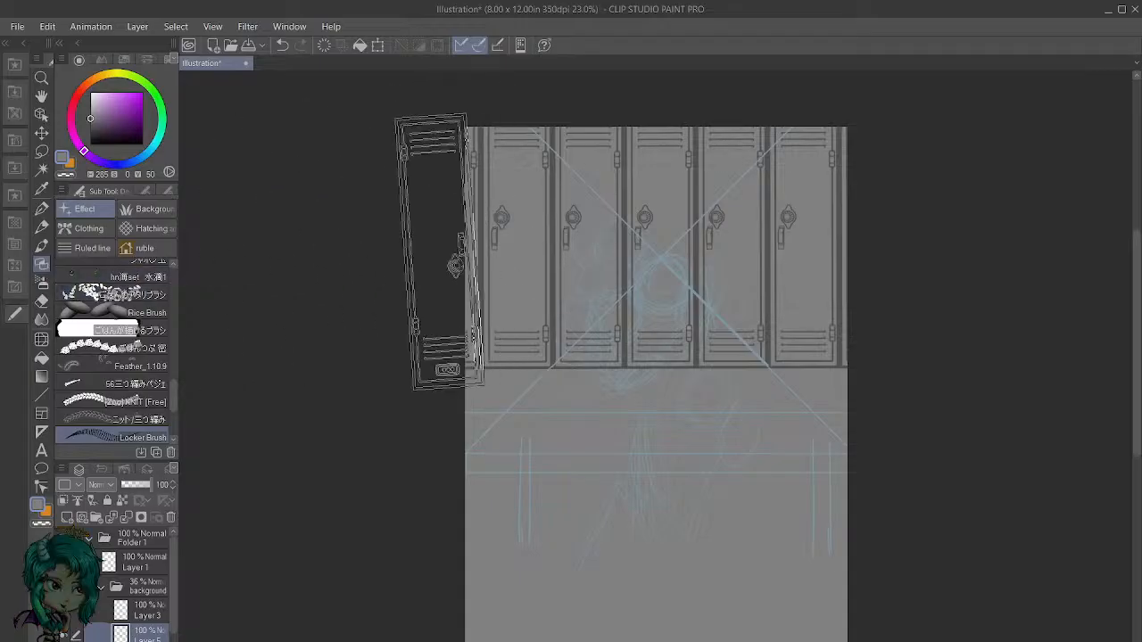
# Step: Try painting overlapping rows of lockers across the upper page on Layer 5, and clear the layer
pyautogui.moveTo(392, 260); pyautogui.dragTo(999, 229)
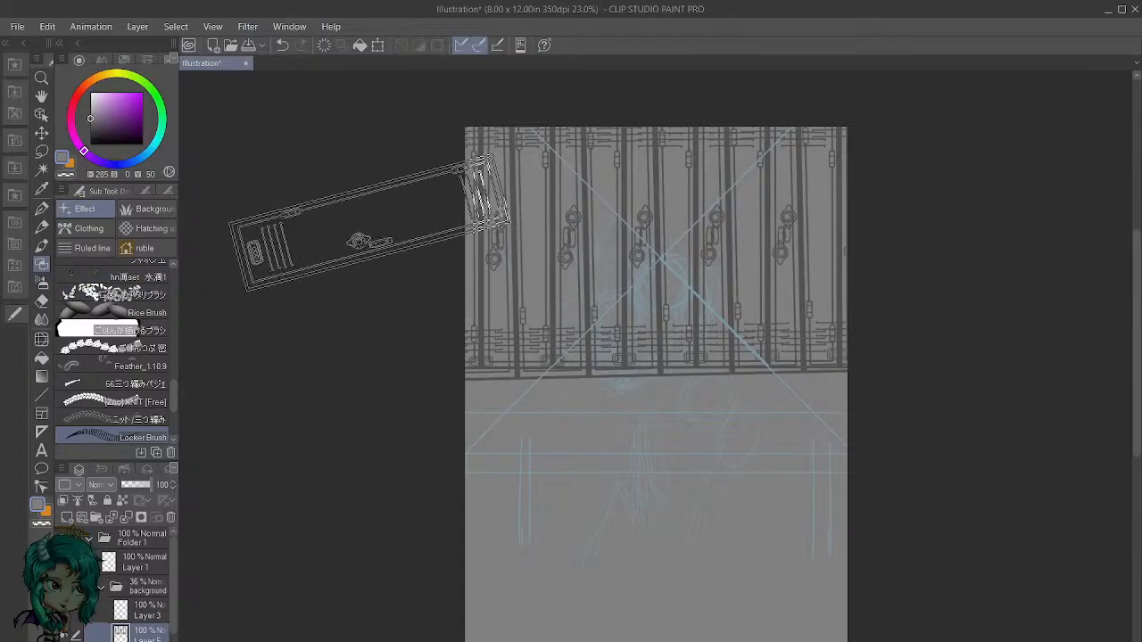
pyautogui.moveTo(459, 230)
pyautogui.mouseDown()
pyautogui.moveTo(795, 191)
pyautogui.moveTo(930, 215)
pyautogui.moveTo(990, 191)
pyautogui.mouseUp()
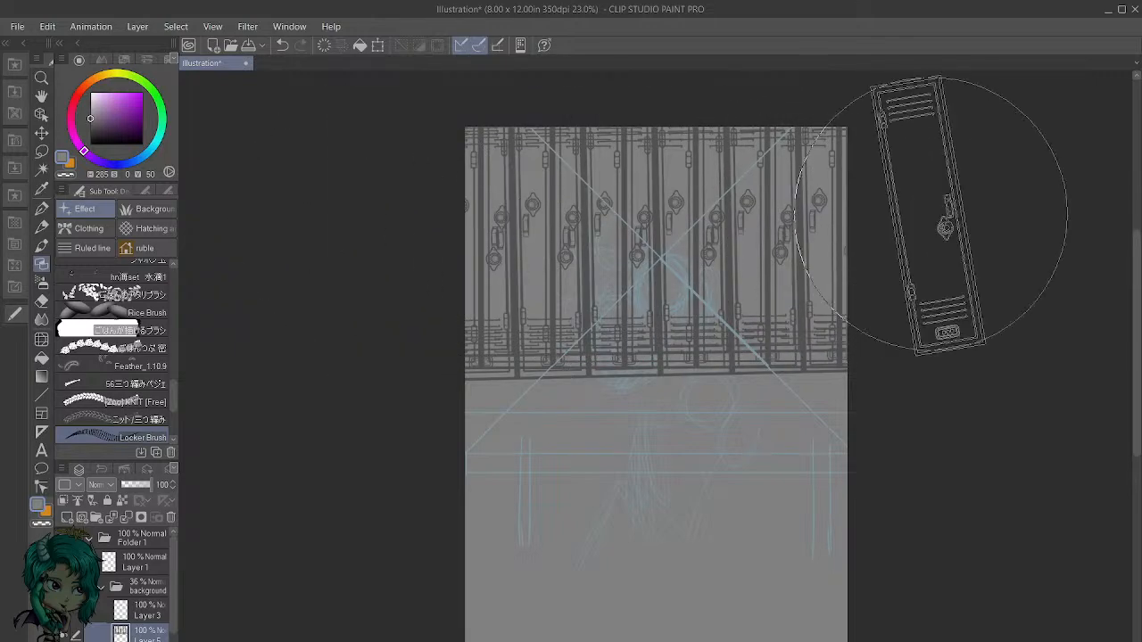
pyautogui.click(325, 46)
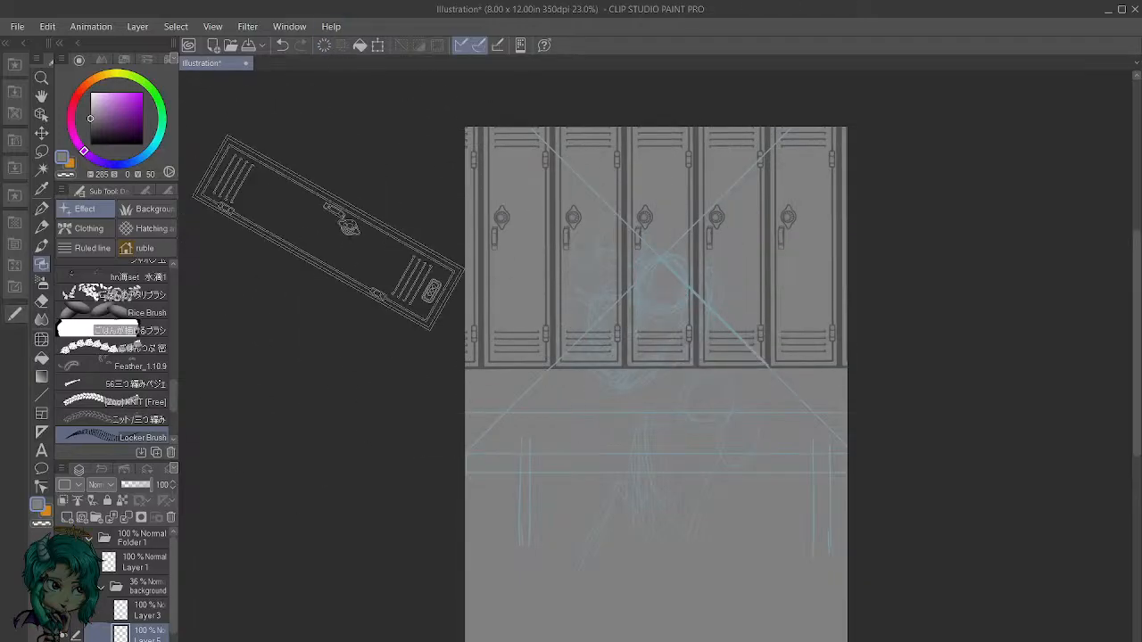
# Step: Paint a fresh straight row of lockers across the upper page on Layer 5 in place of Layer 2's lockers
pyautogui.moveTo(323, 246)
pyautogui.mouseDown()
pyautogui.moveTo(880, 232)
pyautogui.moveTo(990, 246)
pyautogui.moveTo(981, 233)
pyautogui.mouseUp()
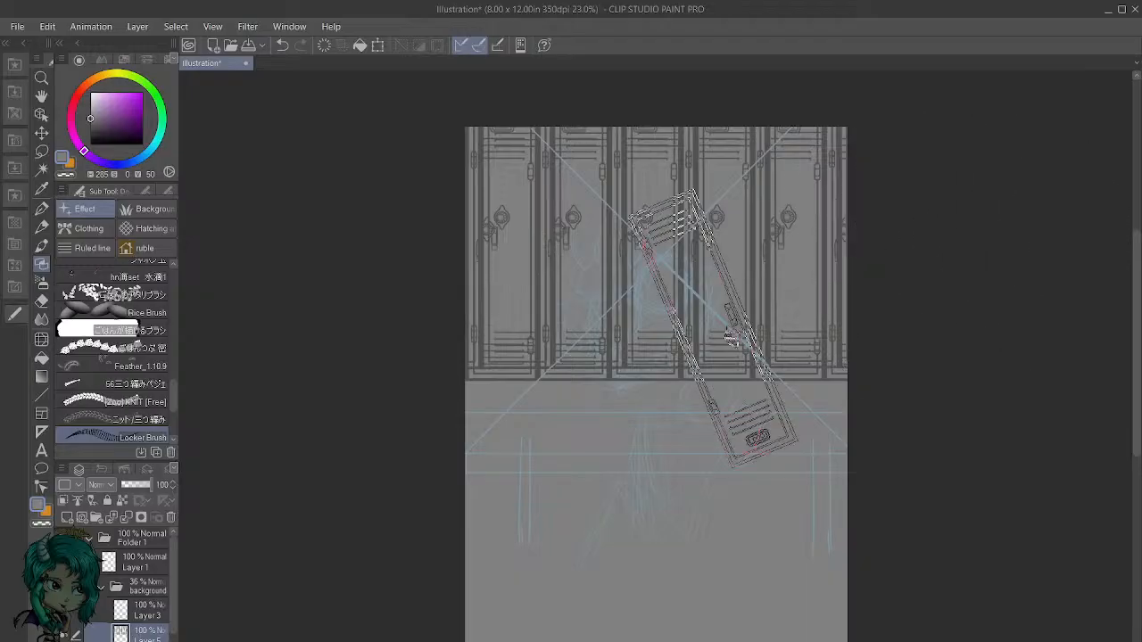
pyautogui.click(60, 635)
pyautogui.click(61, 635)
pyautogui.click(61, 635)
pyautogui.click(61, 635)
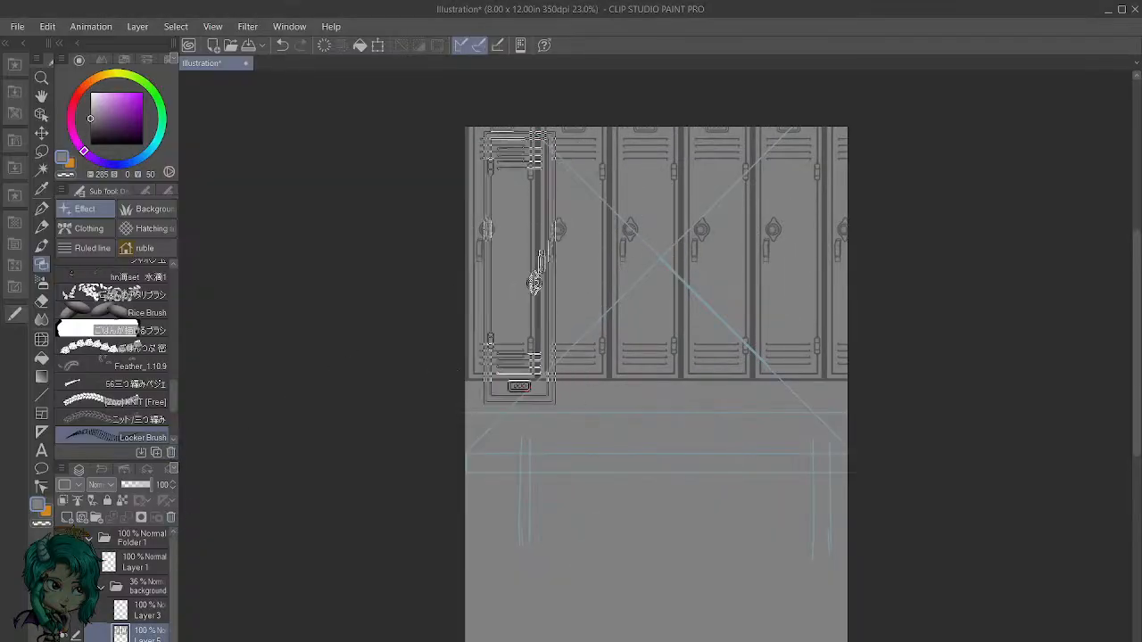
# Step: Enlarge the layer list to show more of its layers, and look through the neighbouring history and layer property views
pyautogui.moveTo(131, 460); pyautogui.dragTo(130, 425)
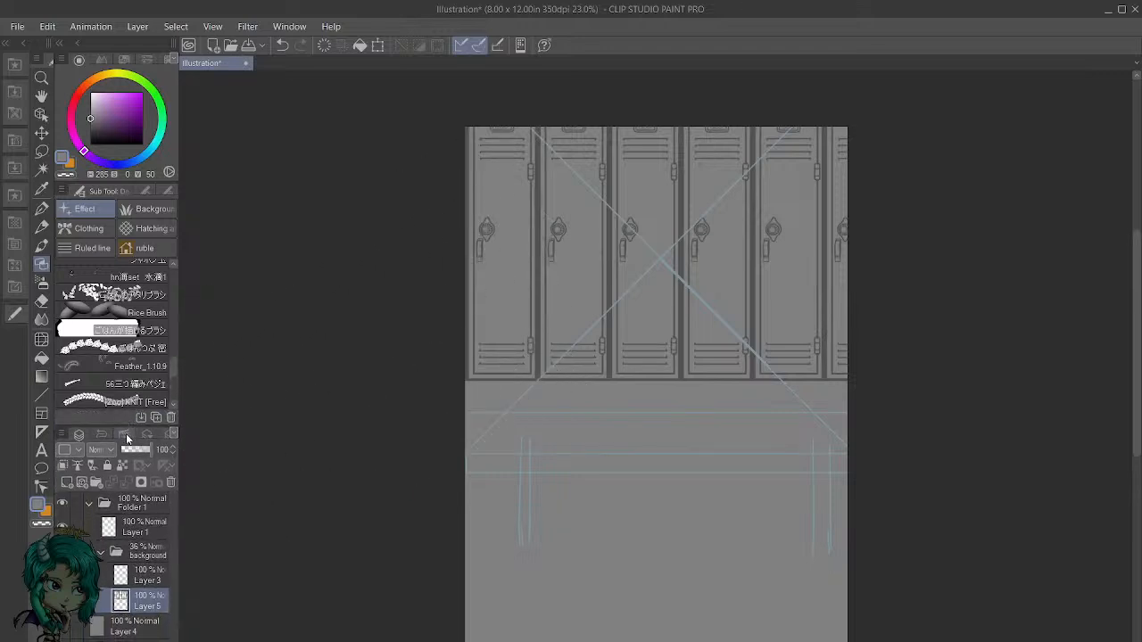
pyautogui.click(124, 435)
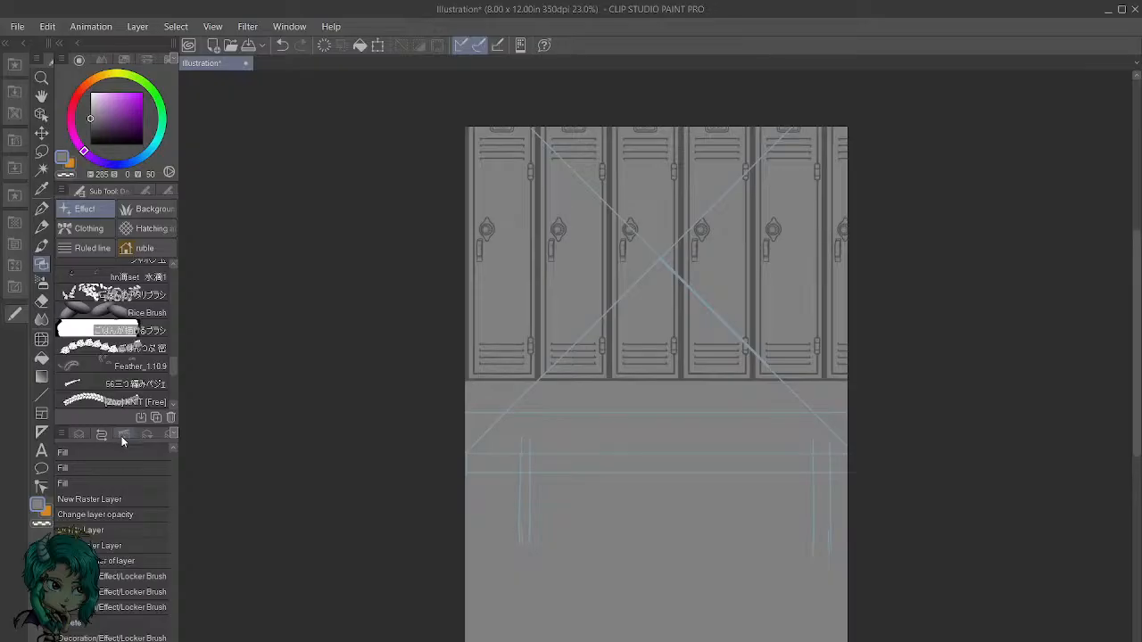
pyautogui.click(124, 435)
pyautogui.click(147, 435)
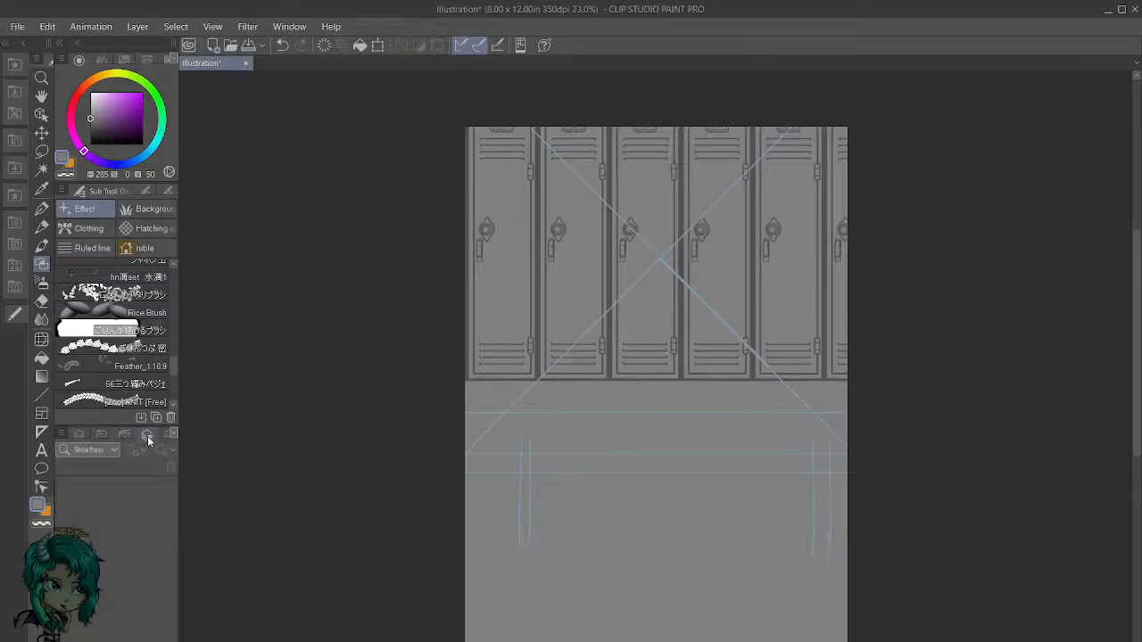
pyautogui.click(160, 436)
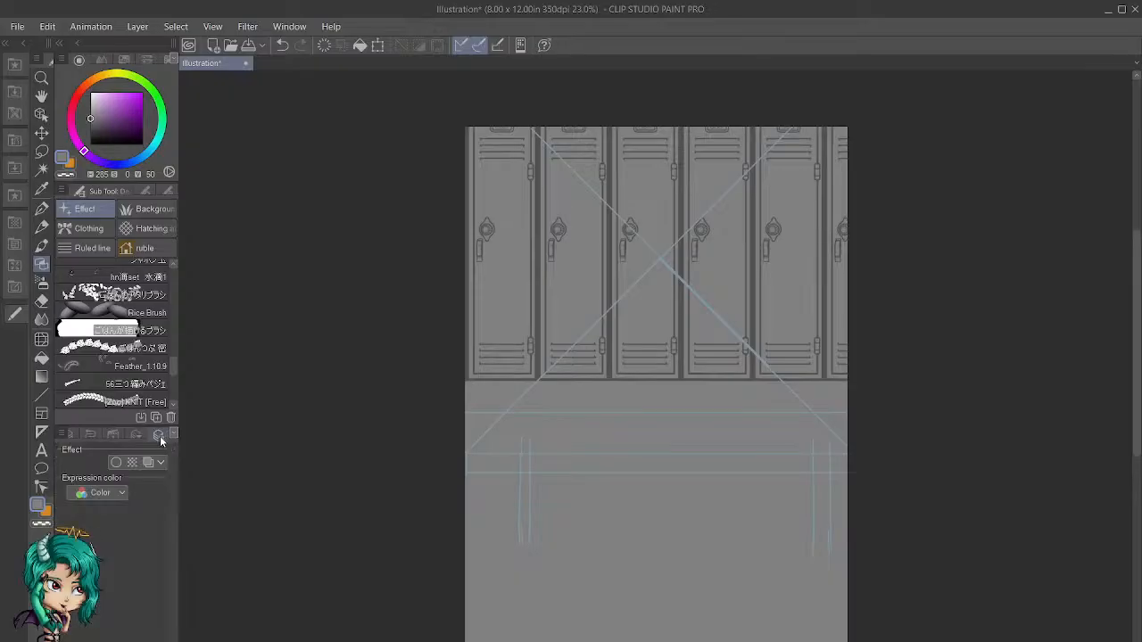
pyautogui.click(79, 434)
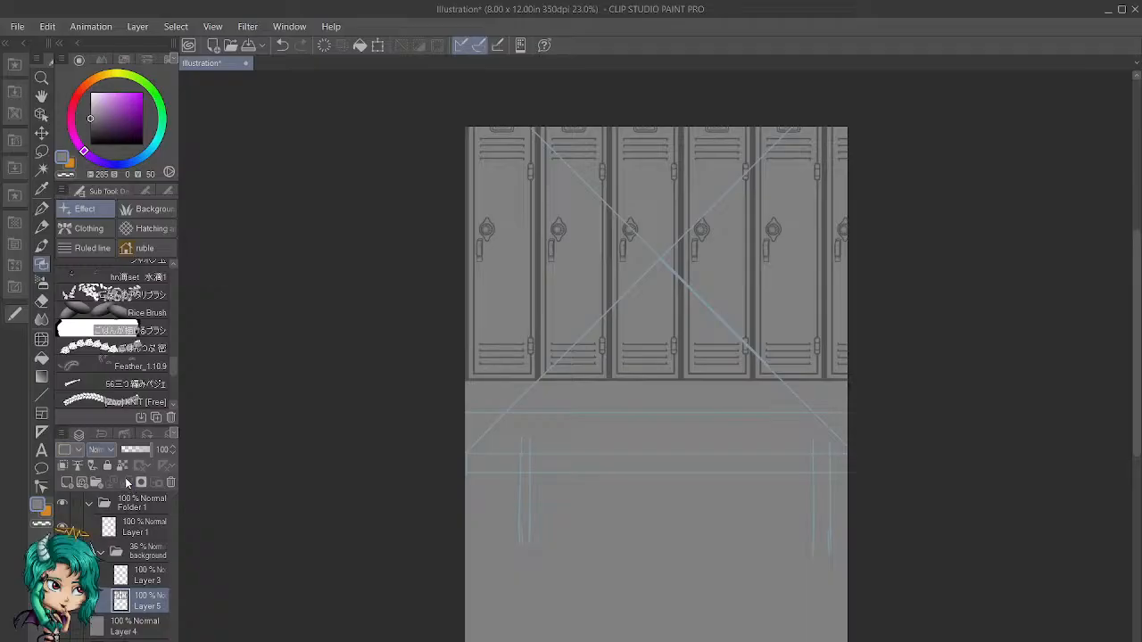
# Step: Prepare to sketch on Layer 1 with the Mechanical pencil in light blue (hue 191, saturation 76, value 81)
pyautogui.click(159, 524)
pyautogui.click(148, 153)
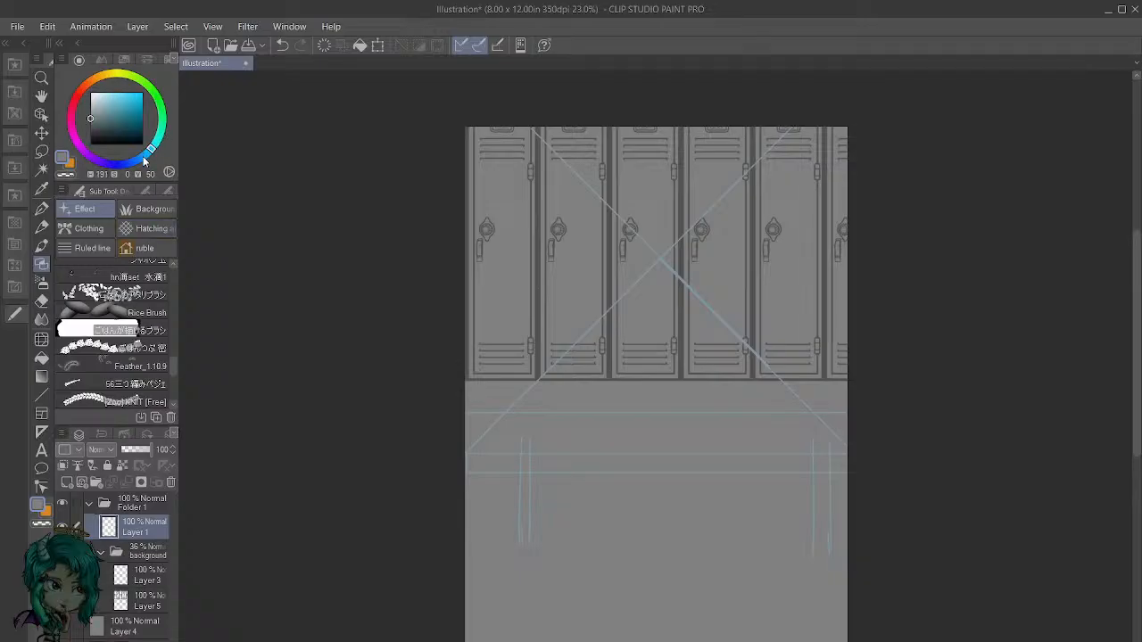
pyautogui.moveTo(130, 90); pyautogui.dragTo(129, 103)
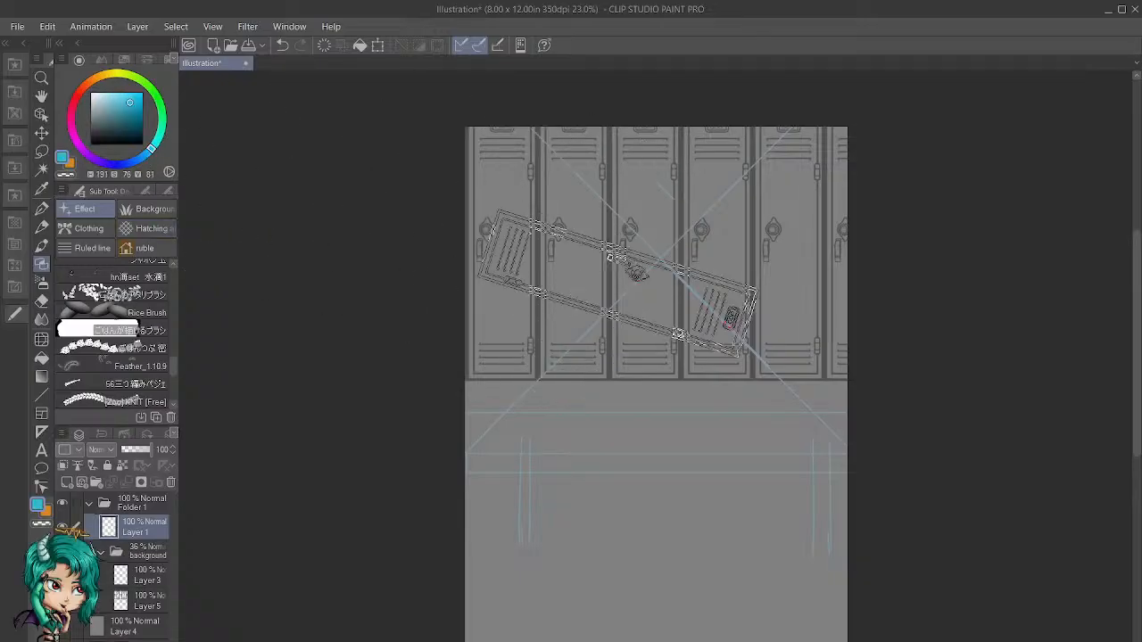
pyautogui.click(41, 226)
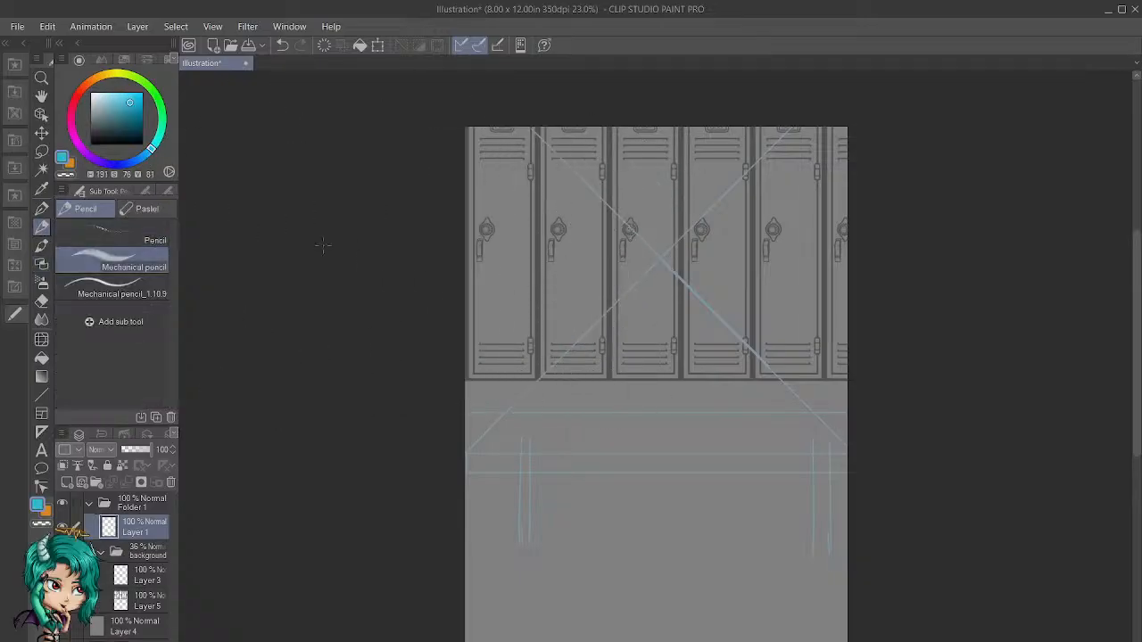
pyautogui.click(145, 191)
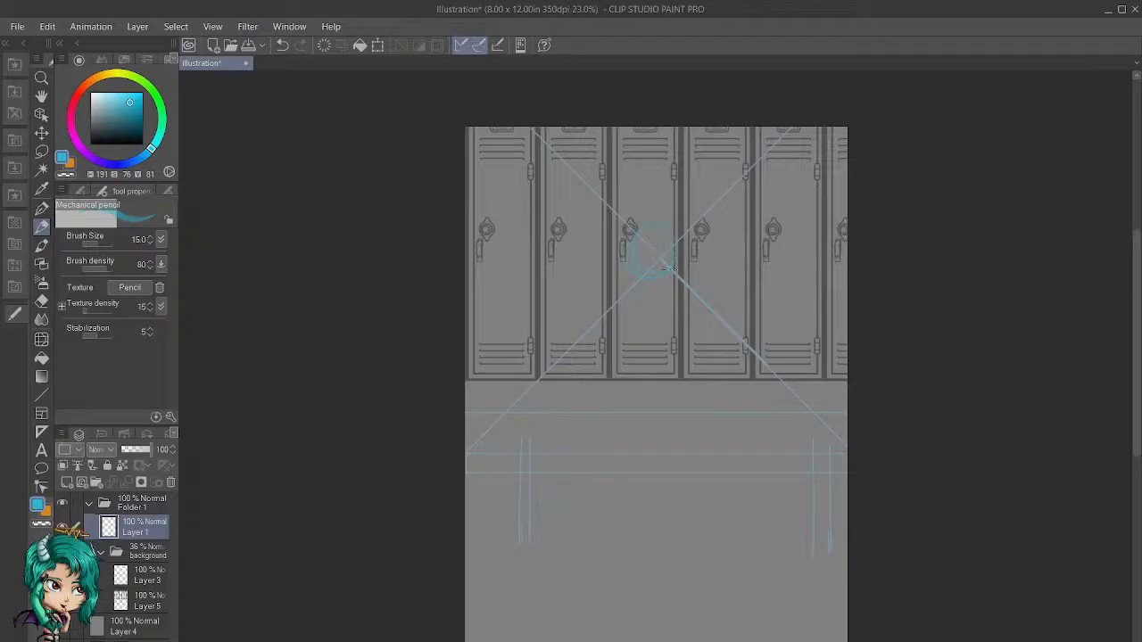
# Step: Rough in the figures on Layer 1: a seated central figure, a head above it, and more heads and bodies along the bench
pyautogui.moveTo(633, 236)
pyautogui.mouseDown()
pyautogui.moveTo(662, 276)
pyautogui.moveTo(680, 247)
pyautogui.mouseUp()
pyautogui.moveTo(656, 283)
pyautogui.mouseDown()
pyautogui.moveTo(652, 386)
pyautogui.moveTo(623, 420)
pyautogui.mouseUp()
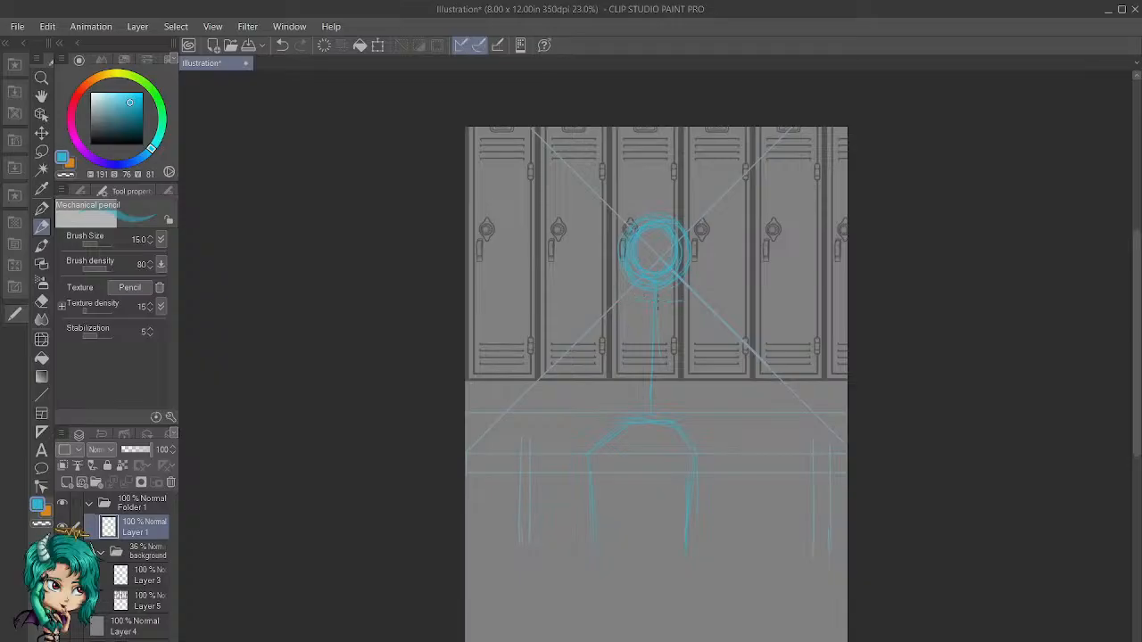
pyautogui.moveTo(535, 335); pyautogui.dragTo(541, 360)
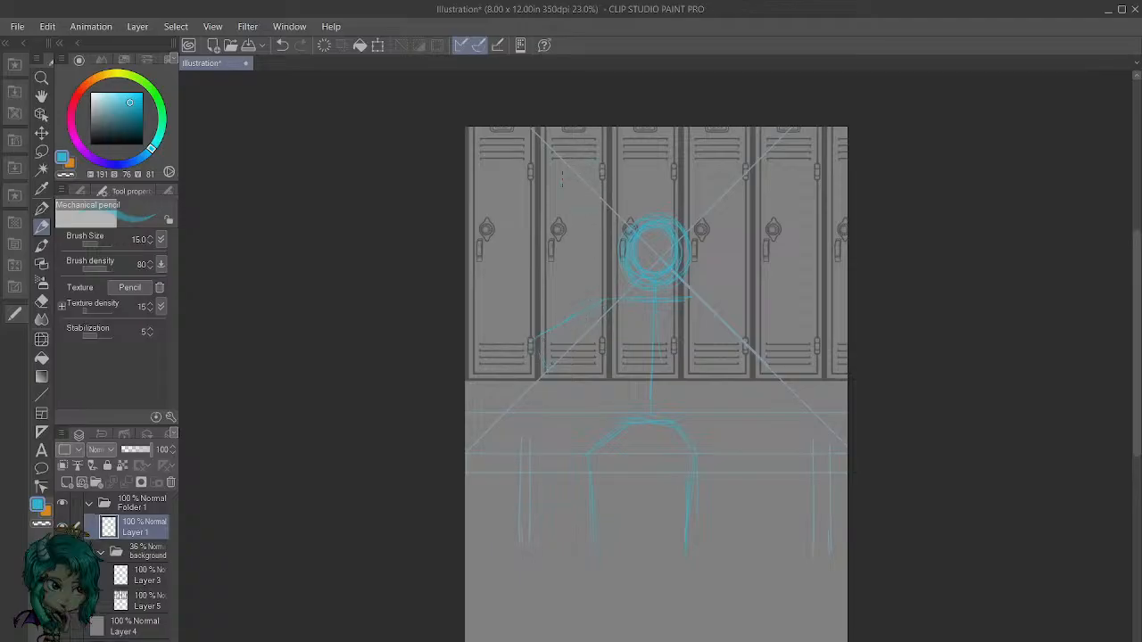
pyautogui.moveTo(569, 206); pyautogui.dragTo(559, 158)
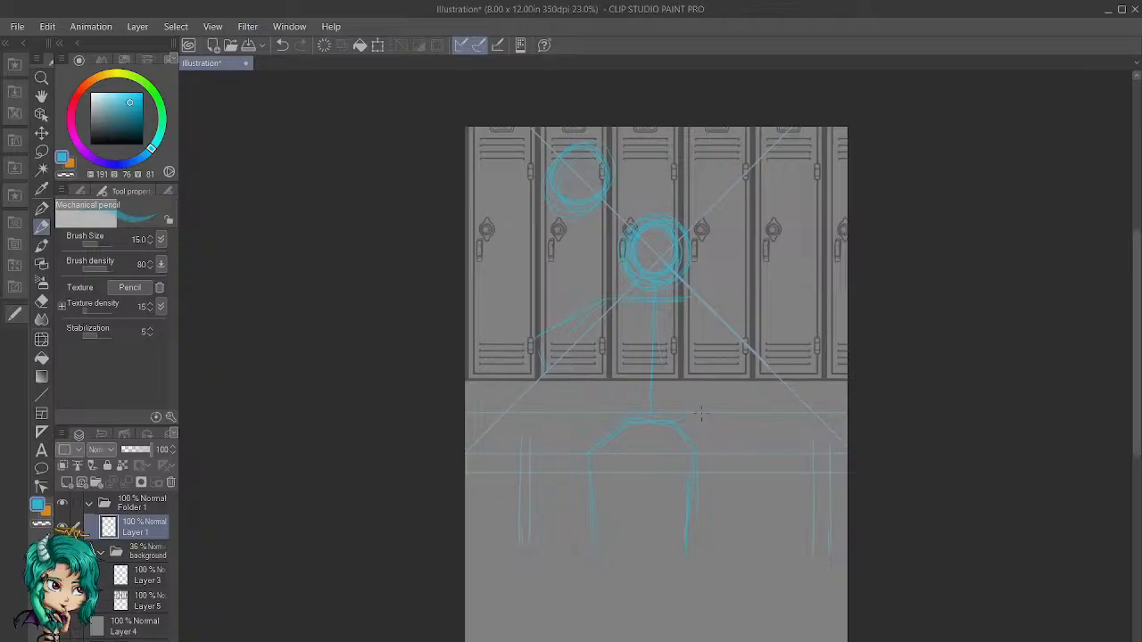
pyautogui.moveTo(706, 412)
pyautogui.mouseDown()
pyautogui.moveTo(759, 430)
pyautogui.moveTo(741, 441)
pyautogui.moveTo(697, 423)
pyautogui.mouseUp()
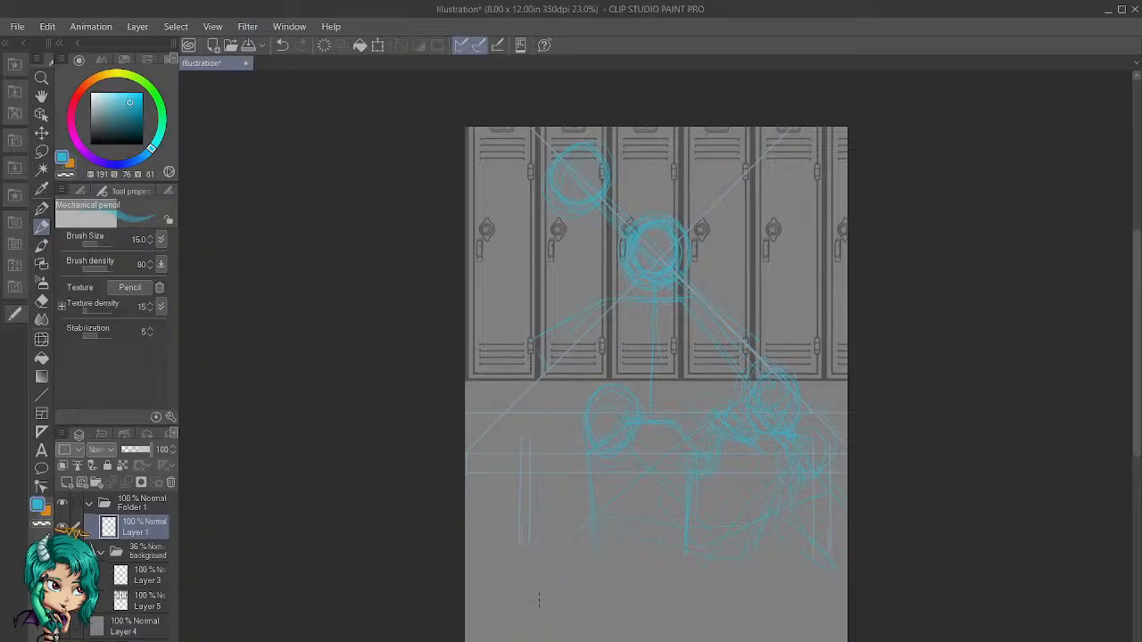
# Step: Fade Layer 1 to 30% opacity and add a raster layer above it for sketching with a size 7 pencil
pyautogui.click(131, 448)
pyautogui.click(130, 451)
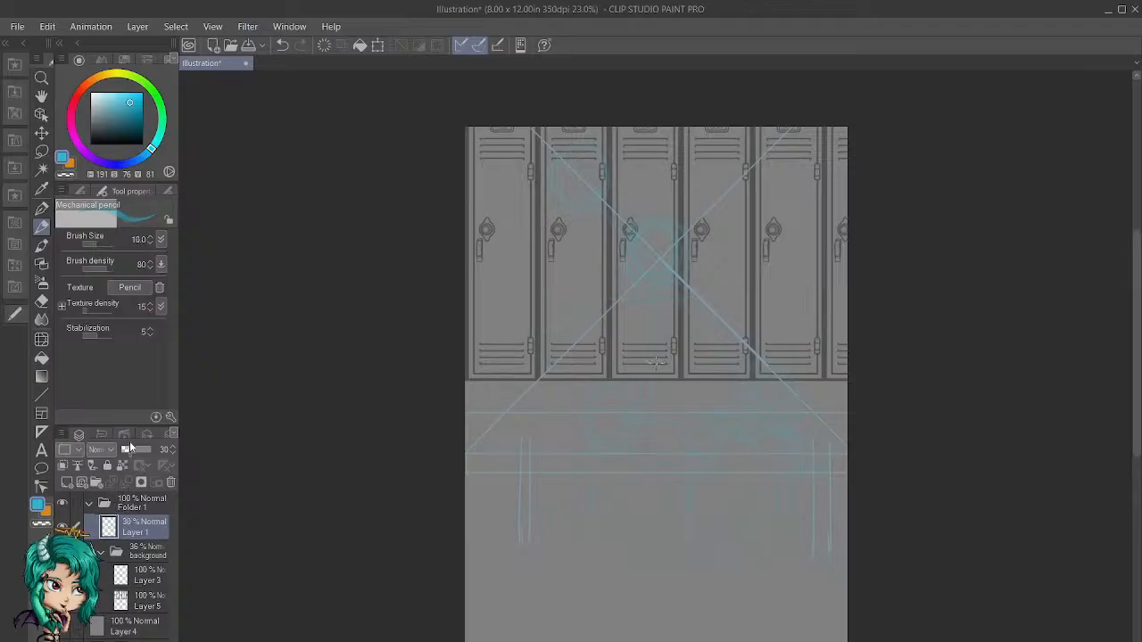
pyautogui.click(67, 482)
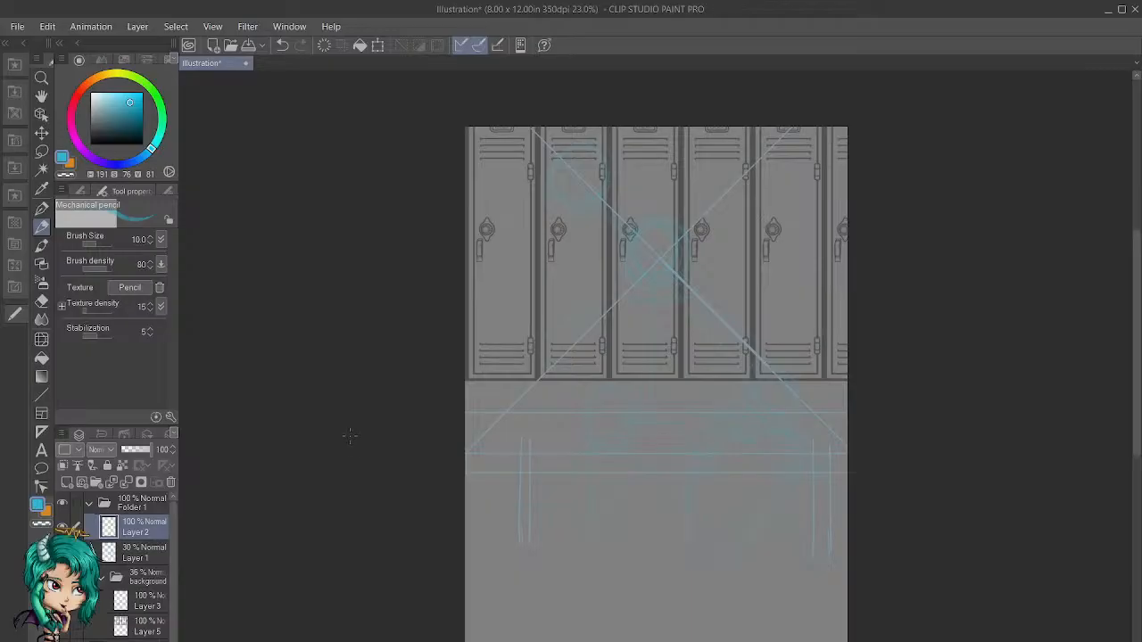
pyautogui.press('[')
pyautogui.press('[')
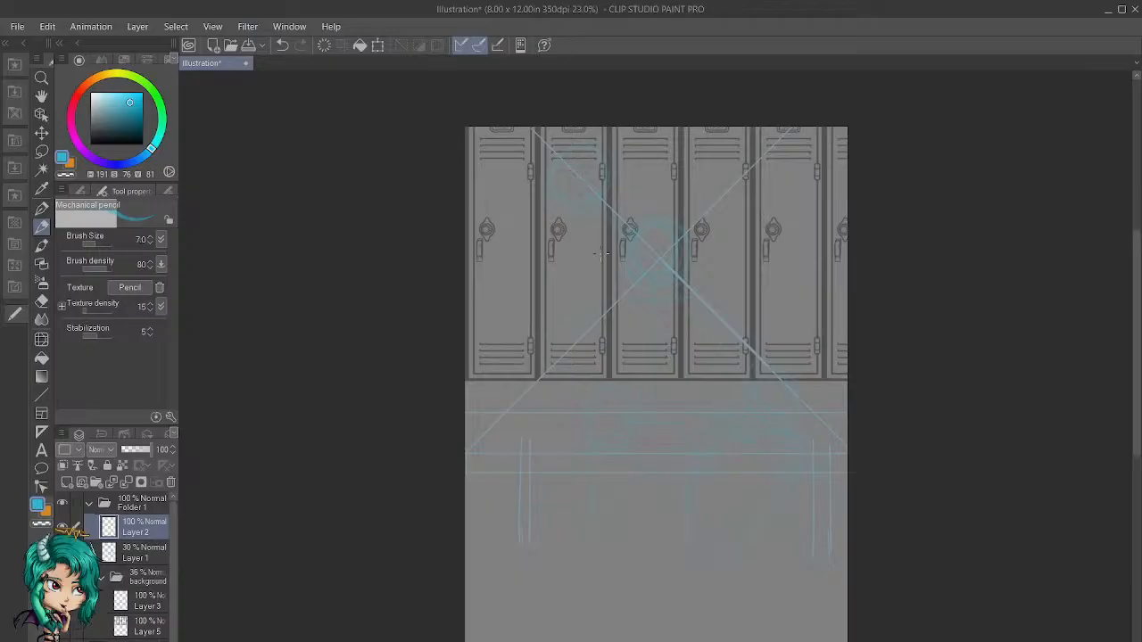
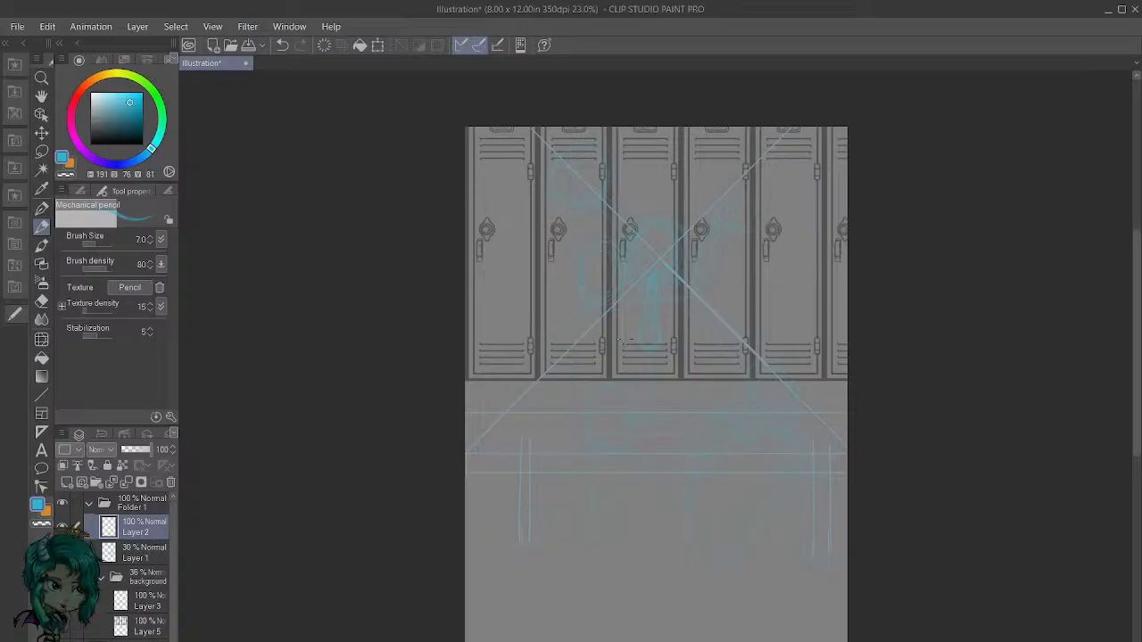
# Step: Rough in additional arm, hand and head shapes around the central figure on Layer 2
pyautogui.scroll(4, 635, 362)
pyautogui.moveTo(647, 327)
pyautogui.mouseDown()
pyautogui.moveTo(595, 369)
pyautogui.moveTo(604, 378)
pyautogui.moveTo(613, 356)
pyautogui.mouseUp()
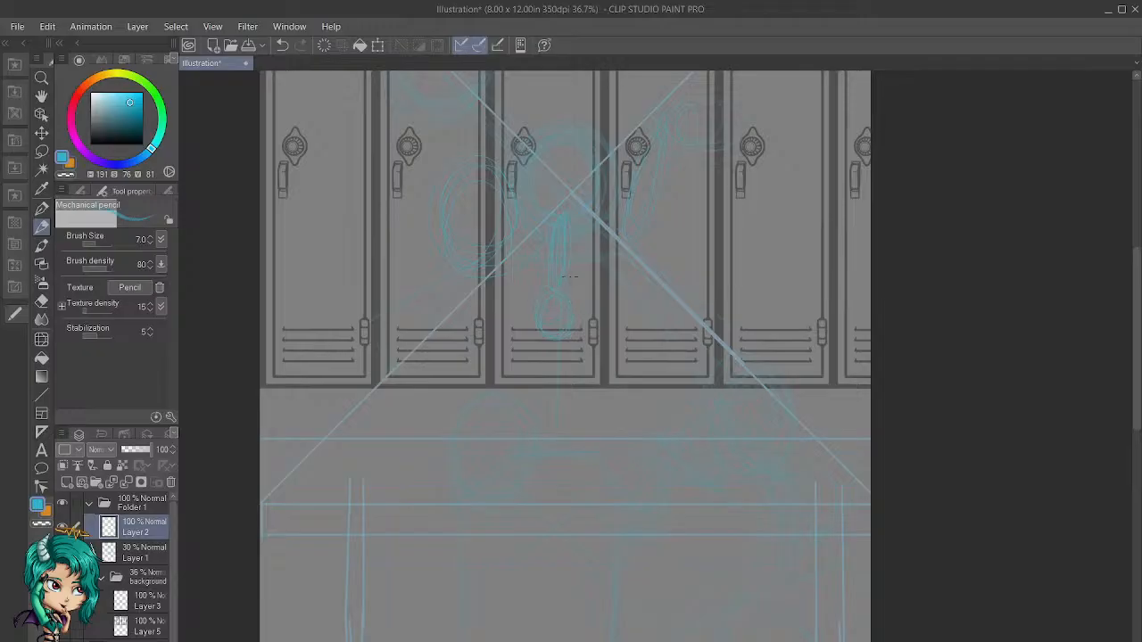
pyautogui.moveTo(565, 275); pyautogui.dragTo(559, 221)
pyautogui.moveTo(1139, 356); pyautogui.dragTo(1139, 332)
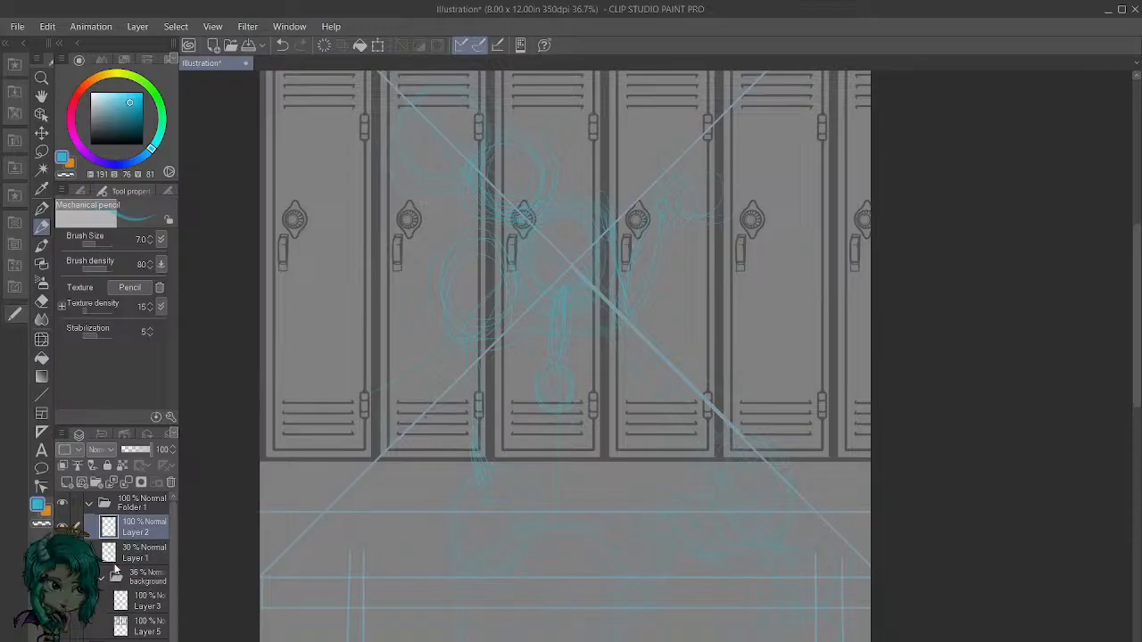
# Step: Merge Layer 2 into Layer 1 and add a new raster layer above it for sketching in darker blue (saturation 92, value 57)
pyautogui.click(126, 450)
pyautogui.click(126, 482)
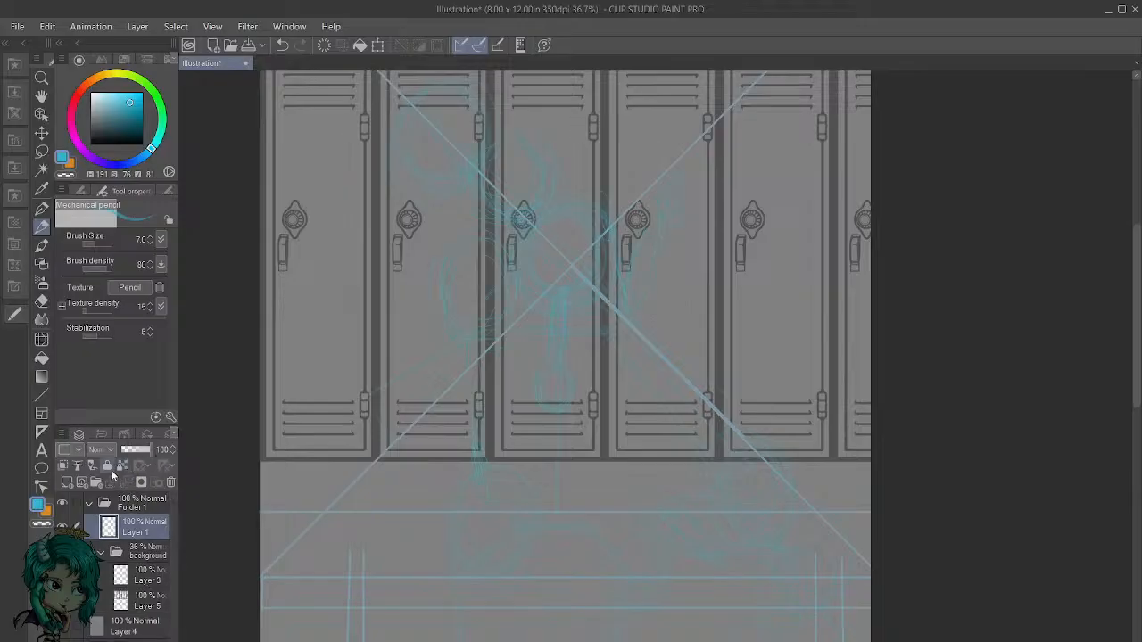
pyautogui.click(68, 482)
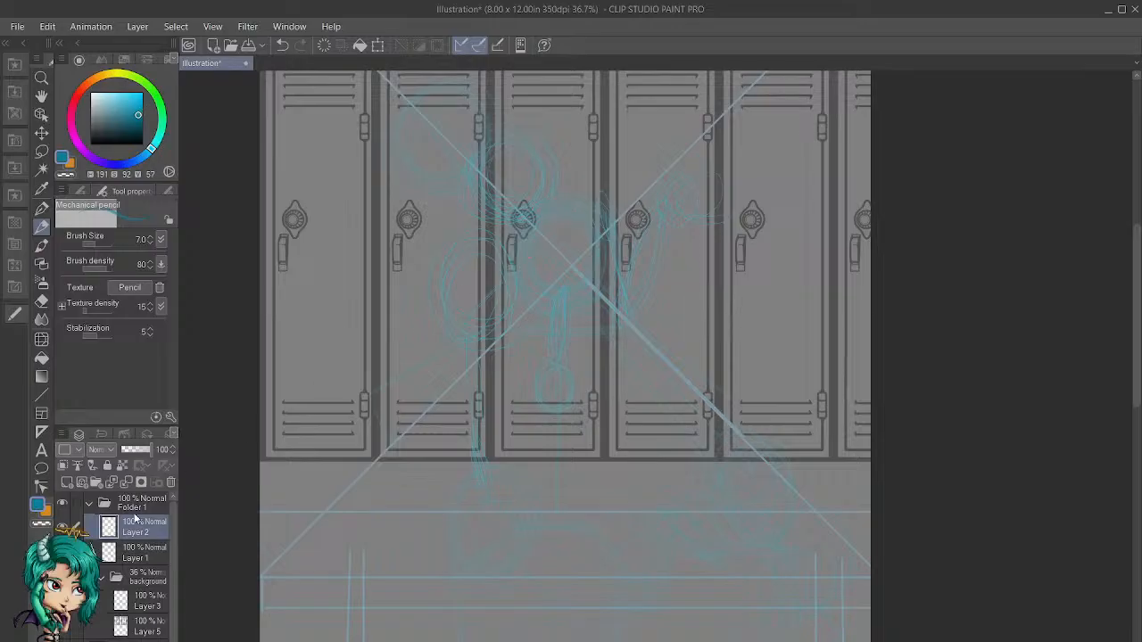
# Step: Fade the merged Layer 1 sketch to 38% opacity and make the empty Layer 2 active
pyautogui.click(150, 559)
pyautogui.click(132, 455)
pyautogui.click(131, 456)
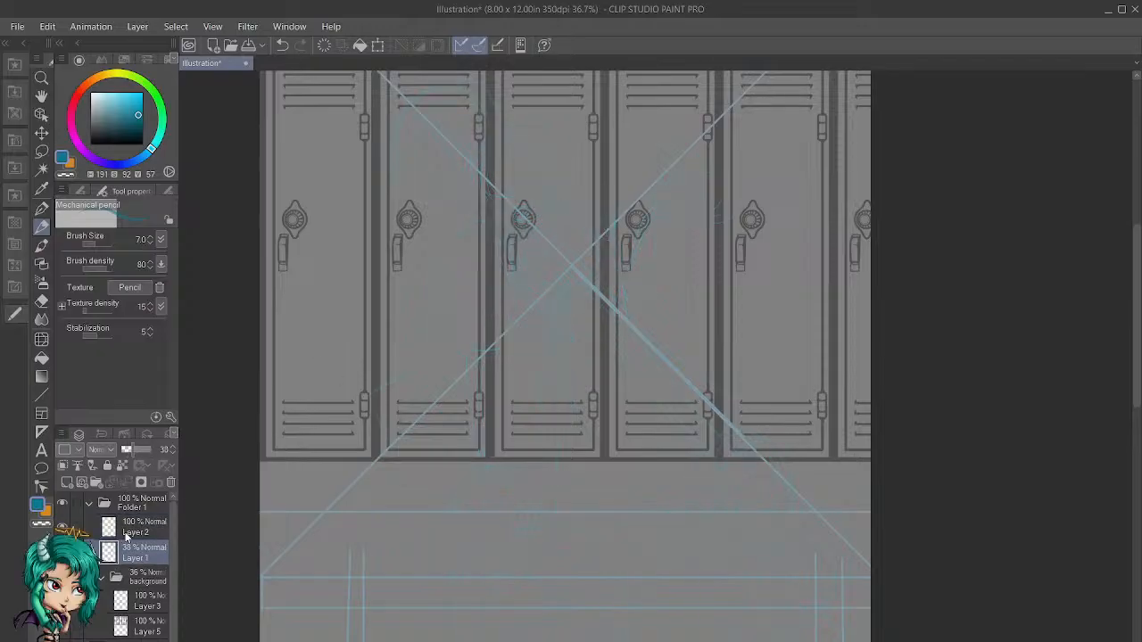
pyautogui.hotkey('alt', ']')
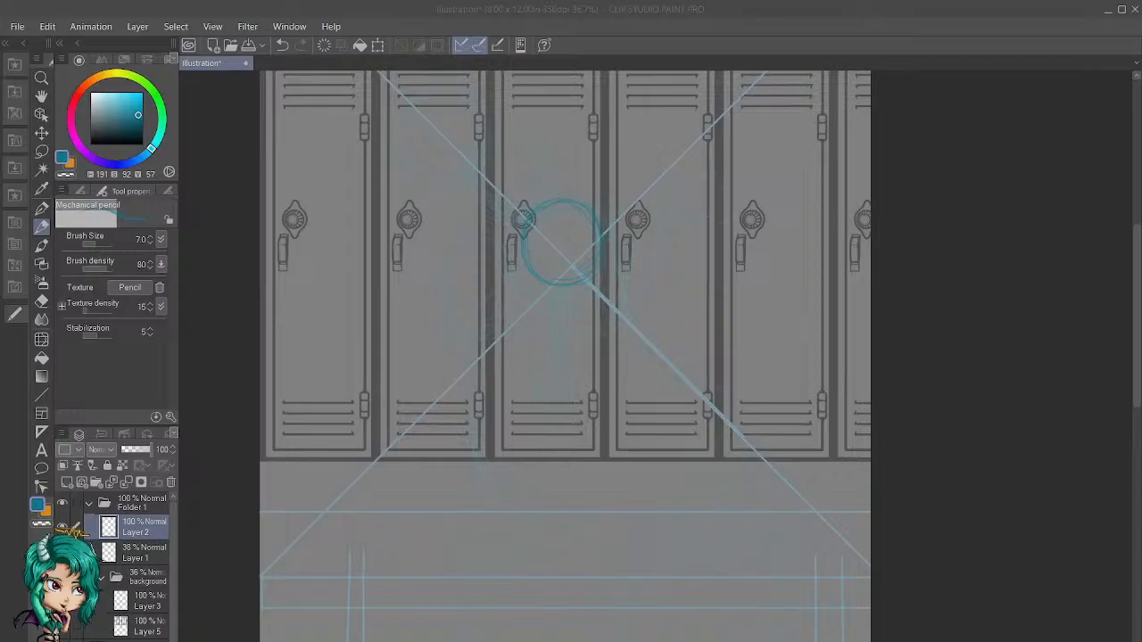
# Step: Construct the central figure's head with face guidelines on Layer 2, undoing the first side-of-head strokes and redrawing them on the opposite side
pyautogui.click(800, 524)
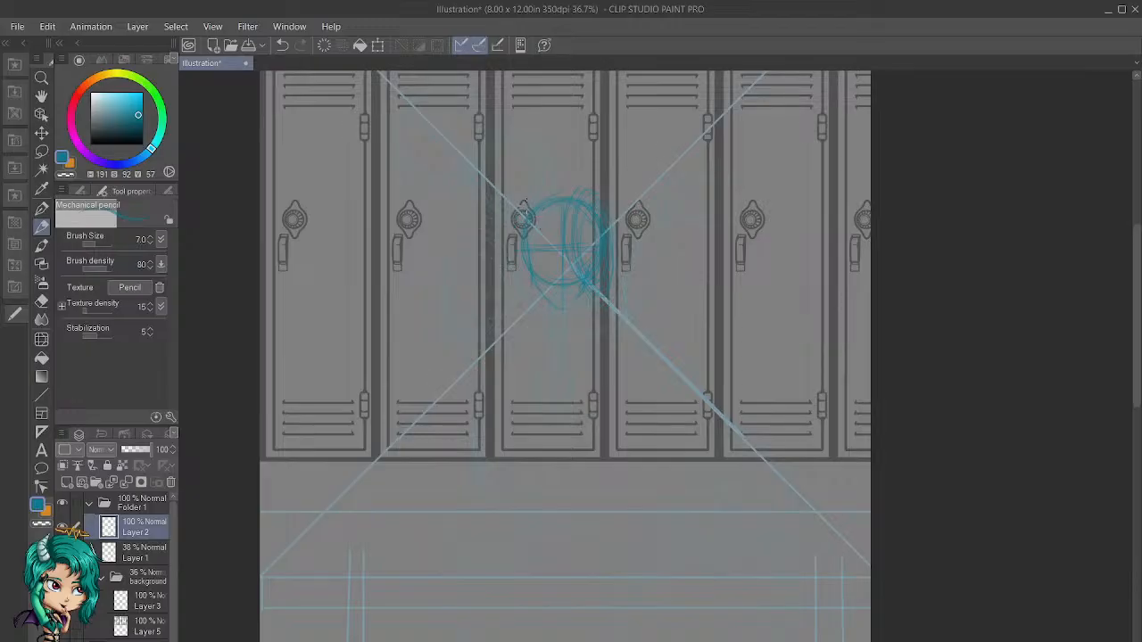
pyautogui.hotkey('ctrl', 'z')
pyautogui.hotkey('ctrl', 'z')
pyautogui.moveTo(526, 223); pyautogui.dragTo(572, 197)
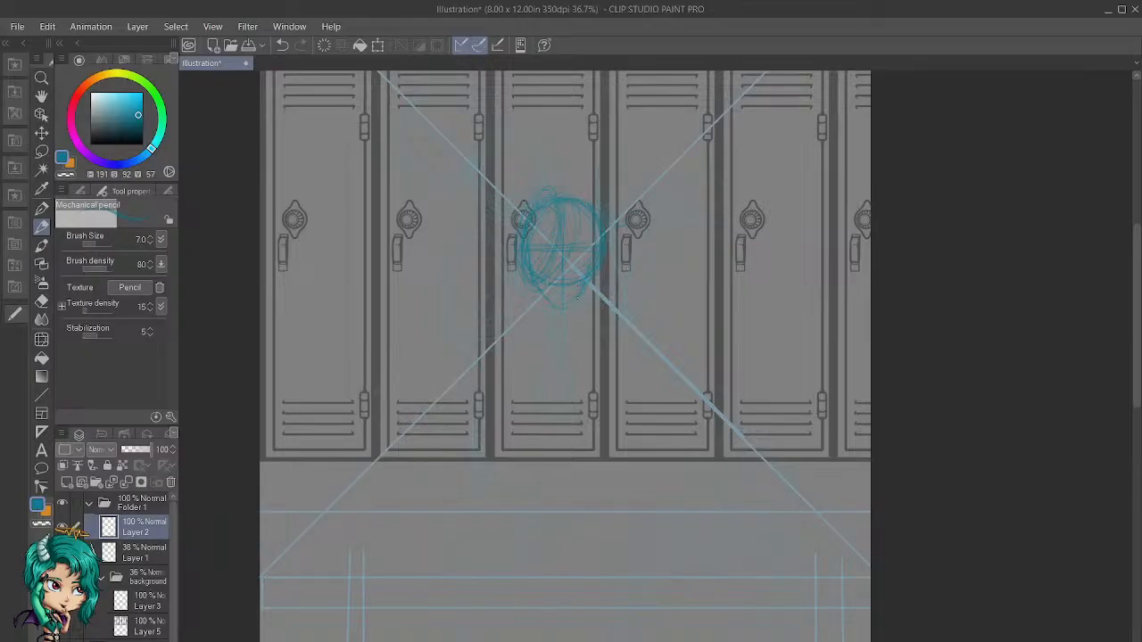
# Step: Refine the central figure's chin and jaw, and sketch the neck and shoulder line beneath the head
pyautogui.scroll(5, 574, 294)
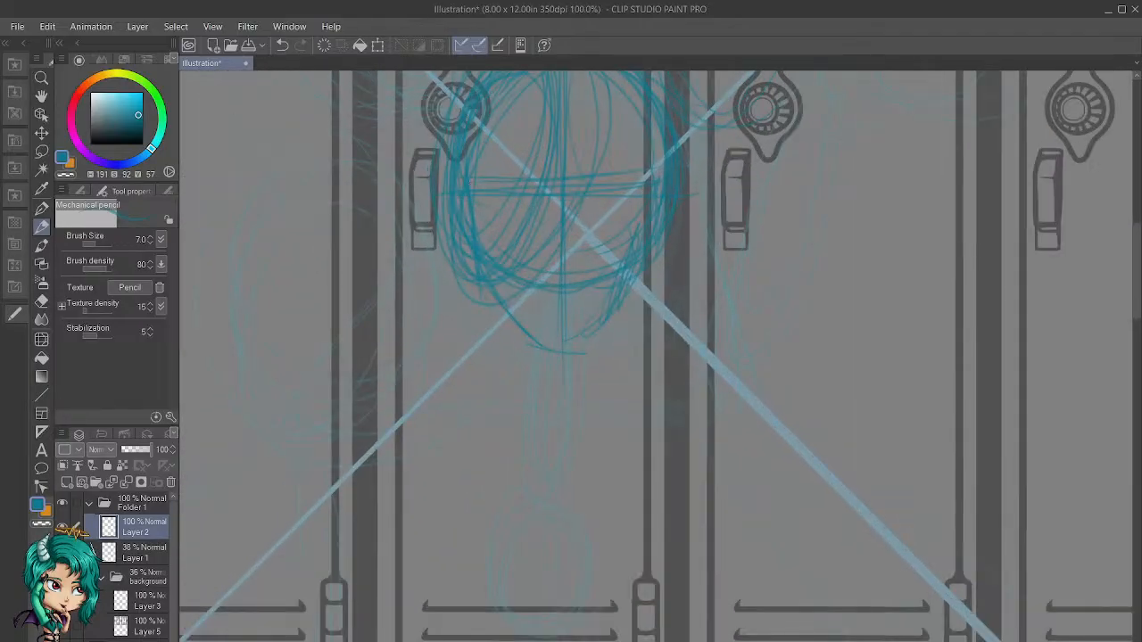
pyautogui.moveTo(566, 350)
pyautogui.mouseDown()
pyautogui.moveTo(536, 342)
pyautogui.moveTo(559, 350)
pyautogui.mouseUp()
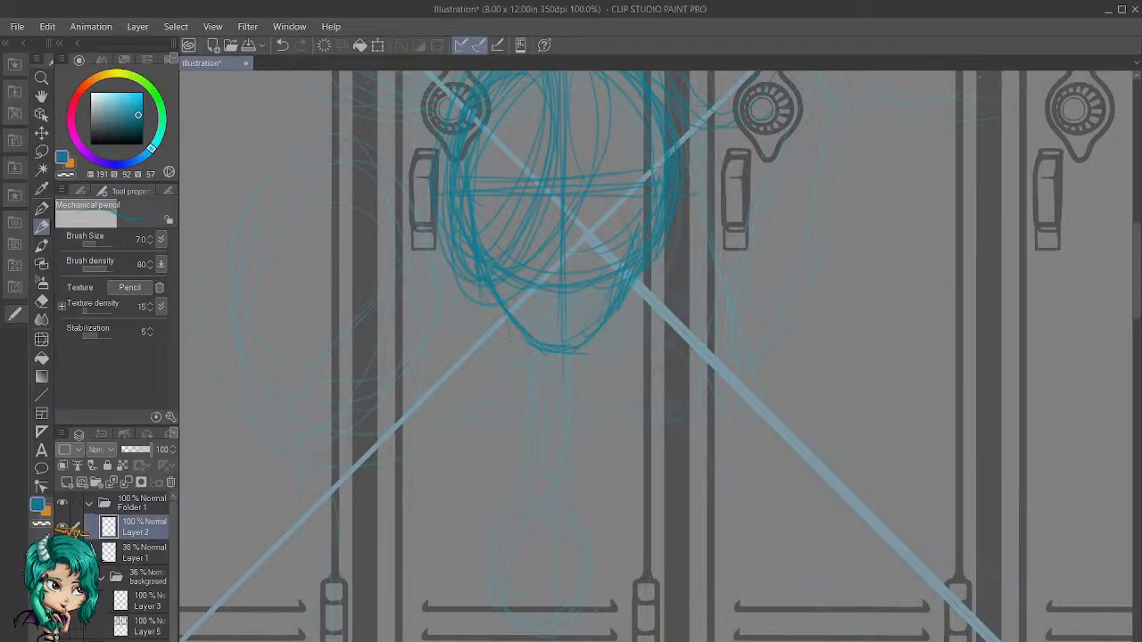
pyautogui.moveTo(505, 323); pyautogui.dragTo(507, 342)
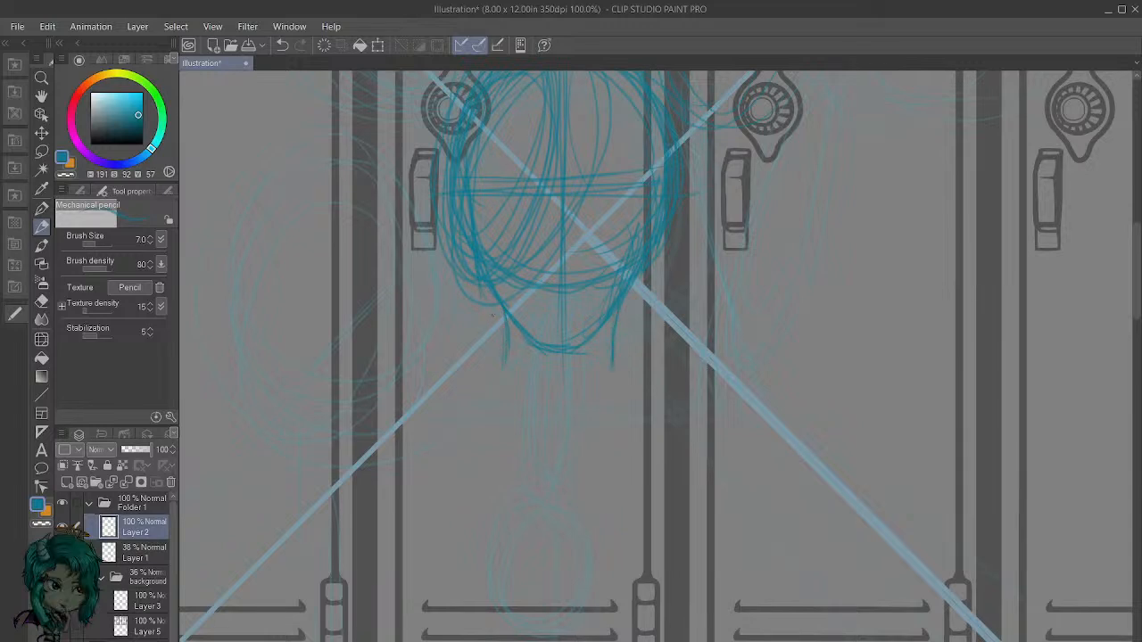
pyautogui.scroll(-3, 560, 417)
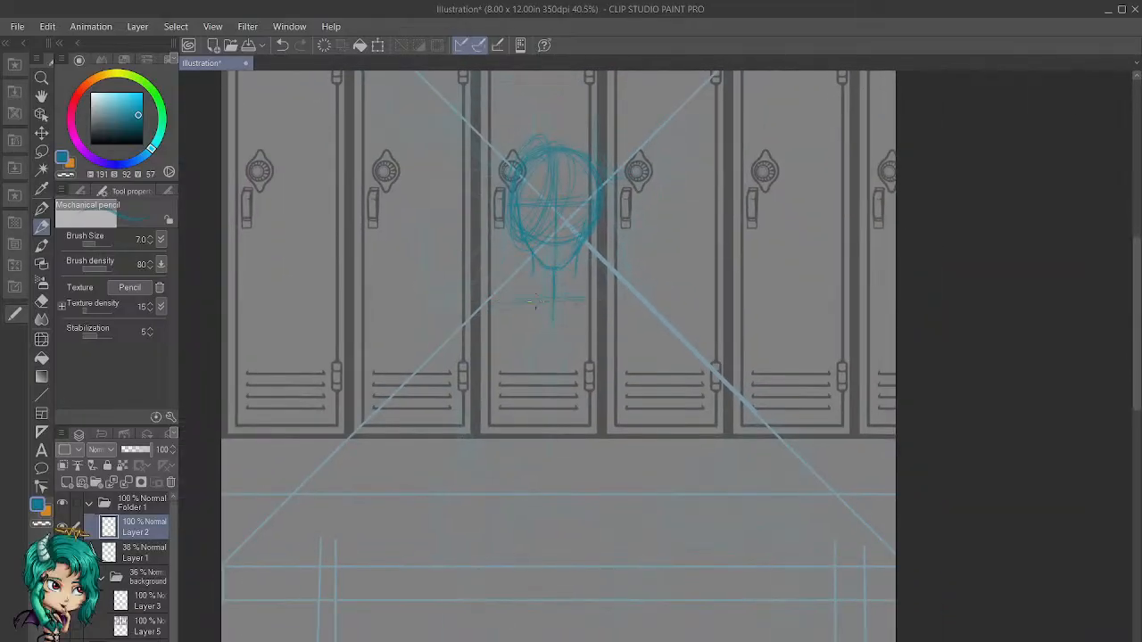
pyautogui.moveTo(487, 300); pyautogui.dragTo(587, 300)
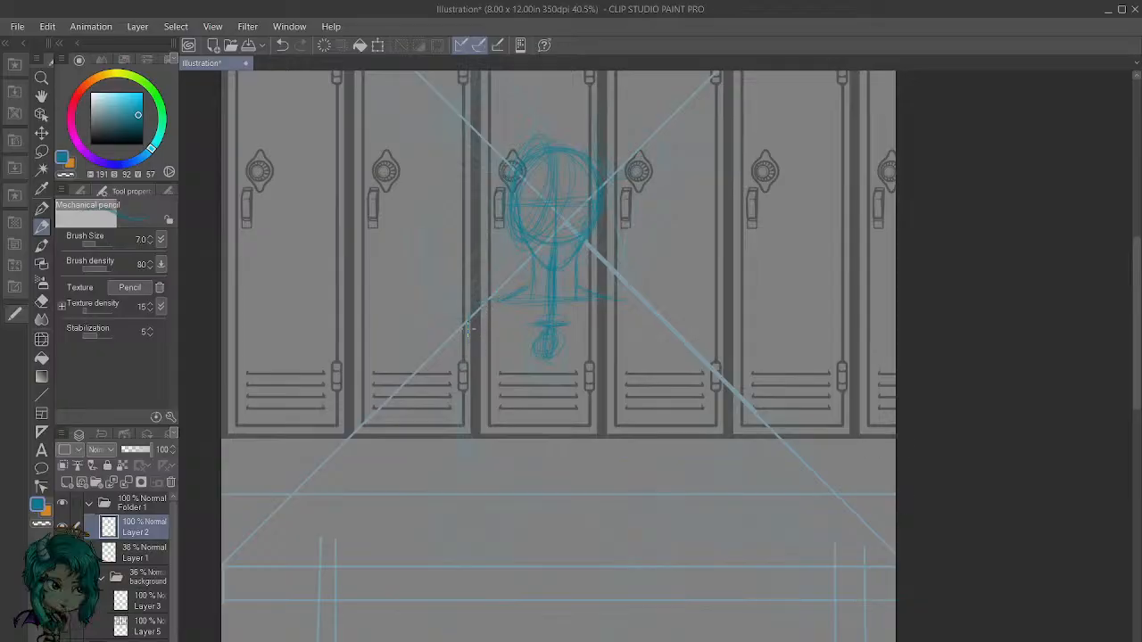
# Step: Sketch the central figure's bent arm reaching up to the chest and its other upper arm with a size 13 pencil
pyautogui.click(150, 237)
pyautogui.click(150, 237)
pyautogui.click(150, 238)
pyautogui.click(150, 237)
pyautogui.click(149, 238)
pyautogui.click(149, 238)
pyautogui.moveTo(478, 301); pyautogui.dragTo(462, 367)
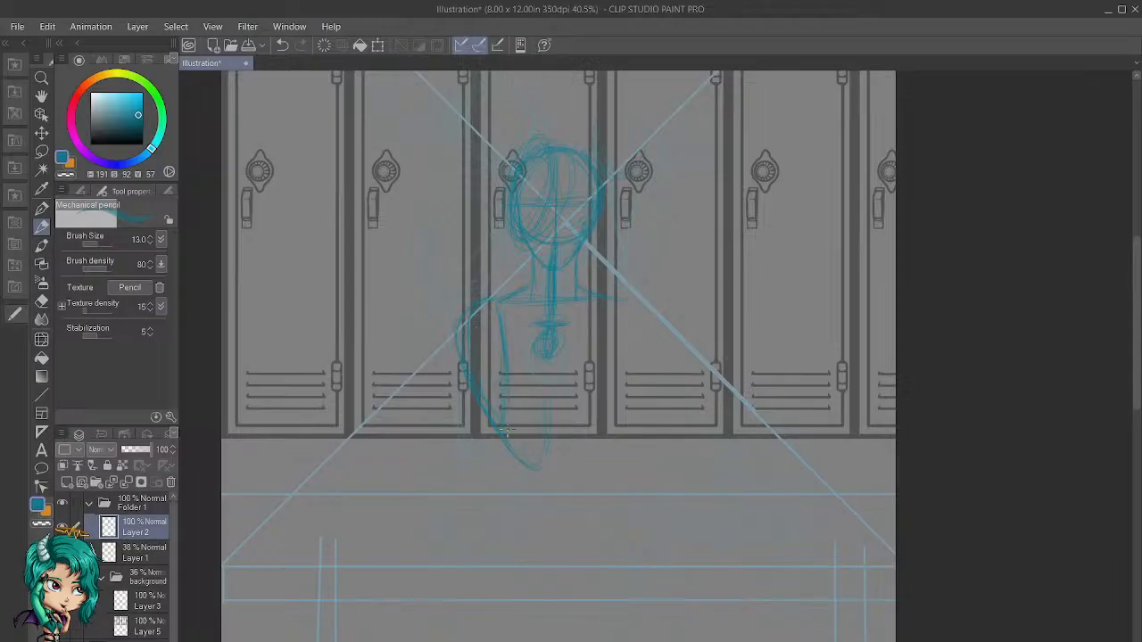
pyautogui.moveTo(537, 355); pyautogui.dragTo(508, 429)
pyautogui.moveTo(562, 332)
pyautogui.mouseDown()
pyautogui.moveTo(555, 375)
pyautogui.moveTo(537, 393)
pyautogui.mouseUp()
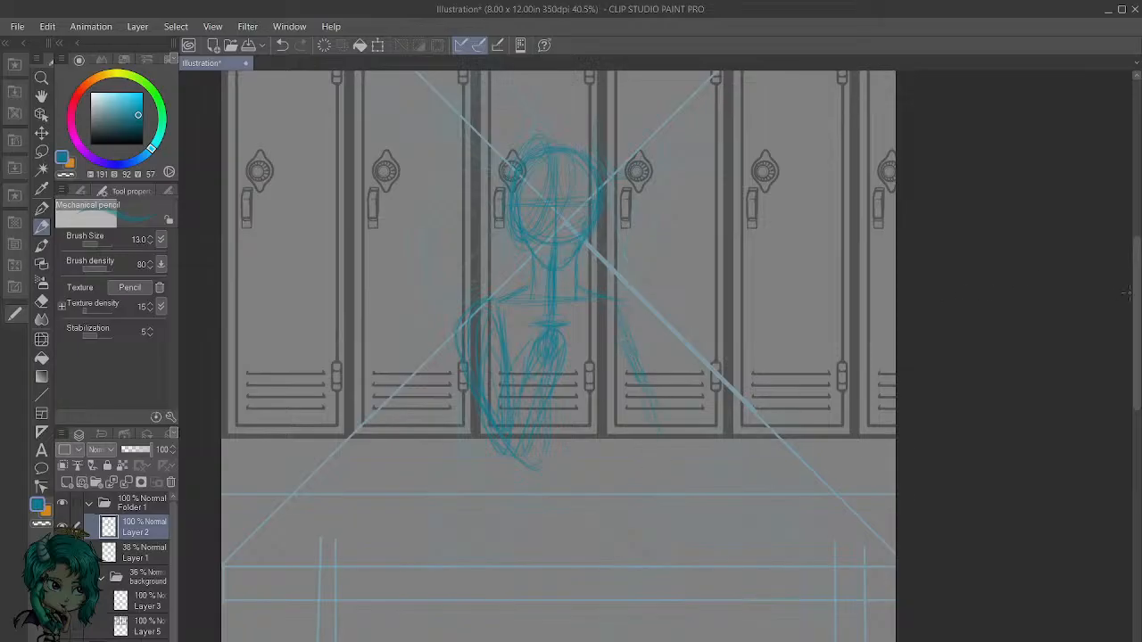
# Step: Sketch both thighs and one lower leg of the seated central figure over the bench, and check the whole page
pyautogui.scroll(-3, 681, 304)
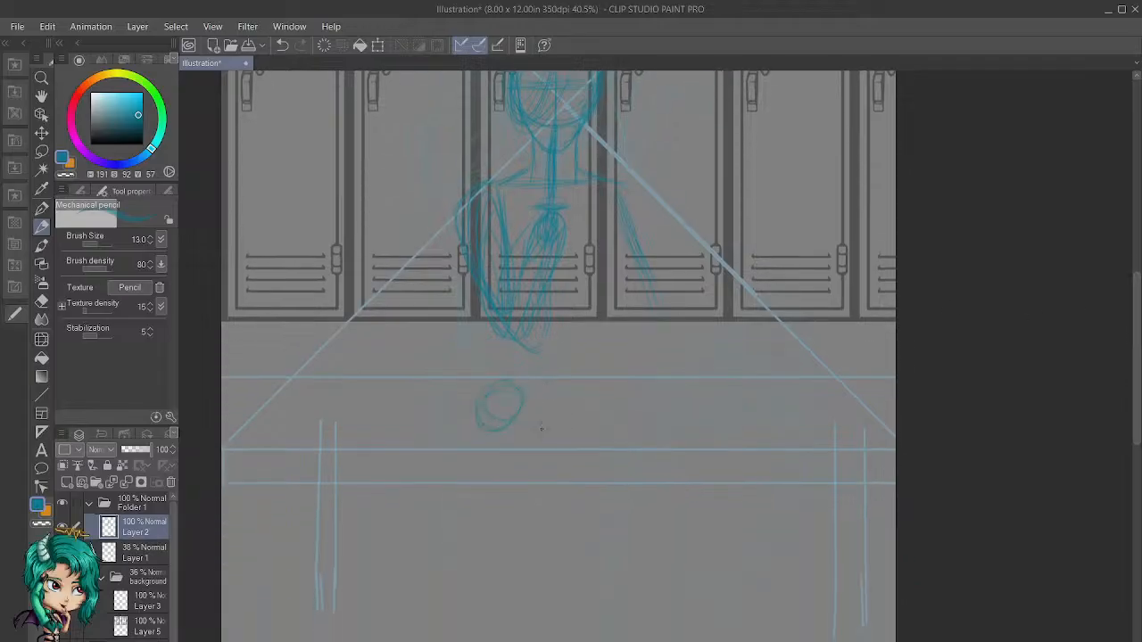
pyautogui.moveTo(571, 401); pyautogui.dragTo(573, 419)
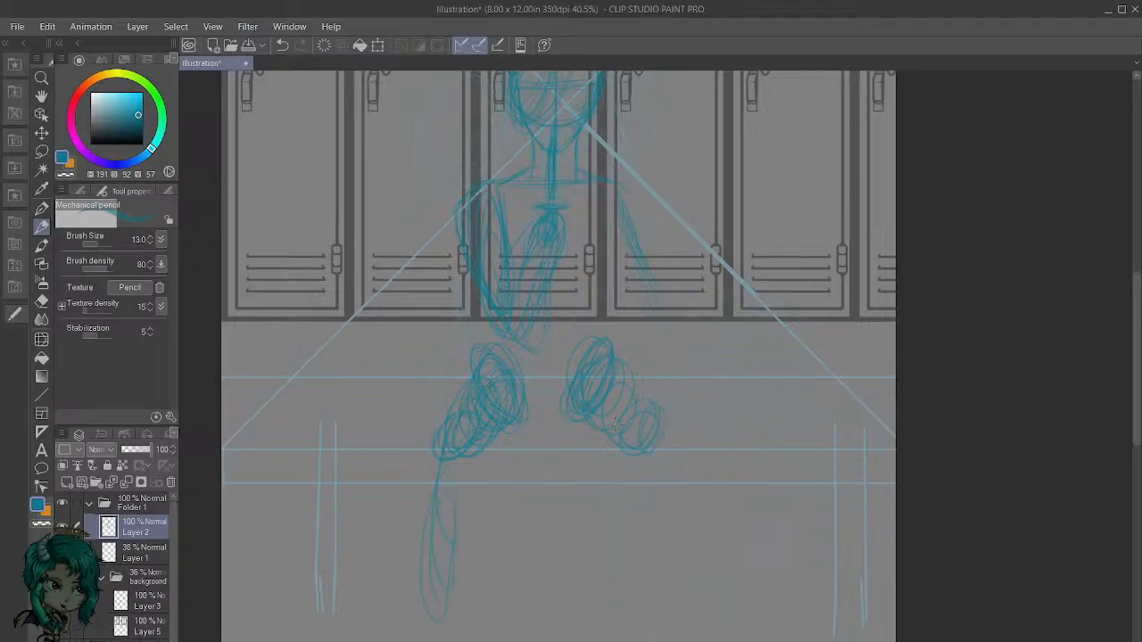
pyautogui.scroll(-4, 614, 428)
pyautogui.scroll(1, 593, 364)
pyautogui.scroll(-1, 618, 386)
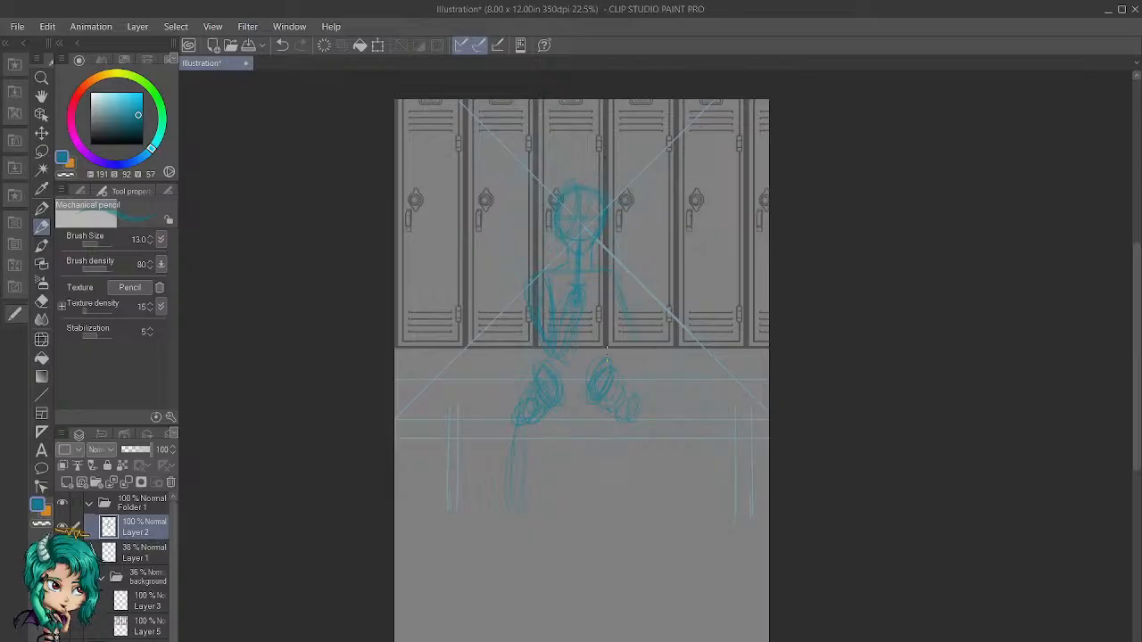
# Step: Shift the bench and perspective lines on Layer 3 slightly down the page with a transformation
pyautogui.click(139, 627)
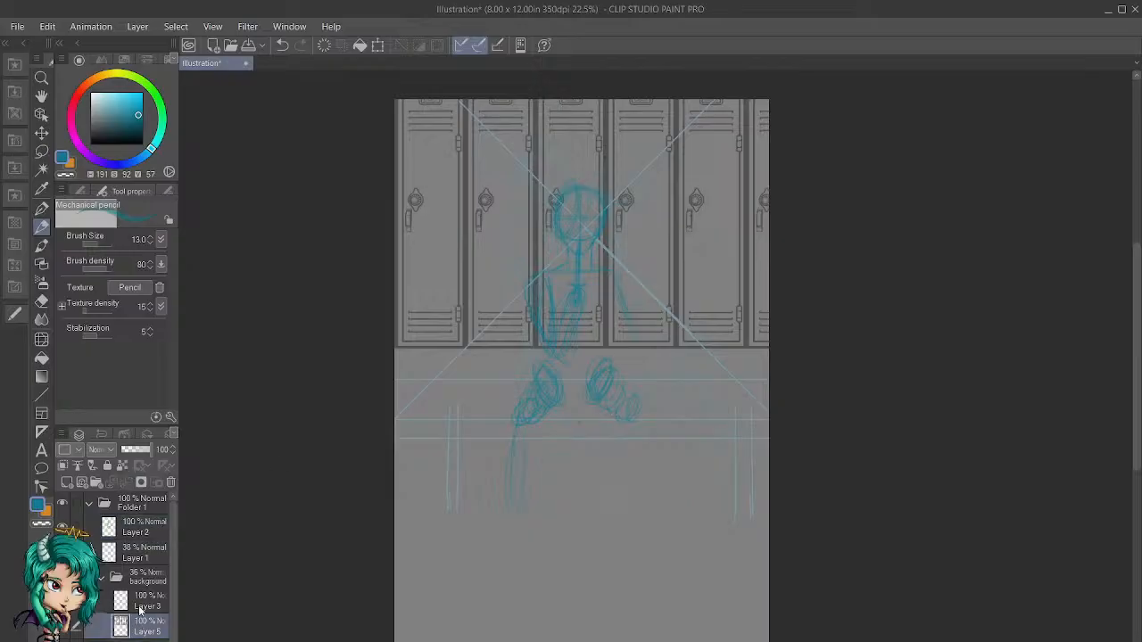
pyautogui.click(141, 605)
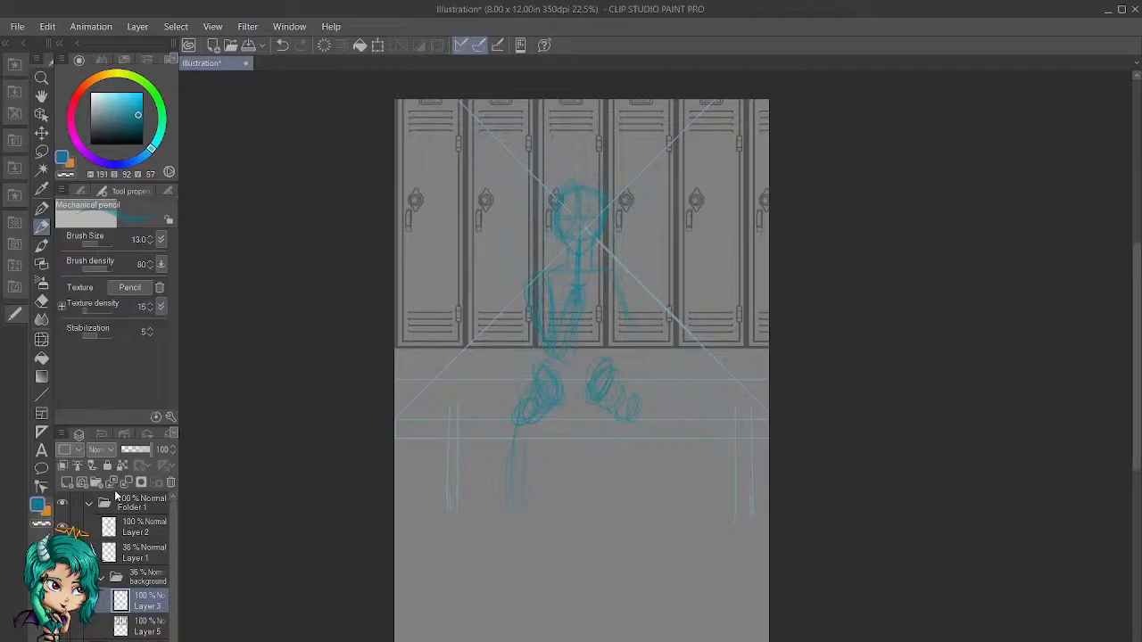
pyautogui.scroll(5, 758, 219)
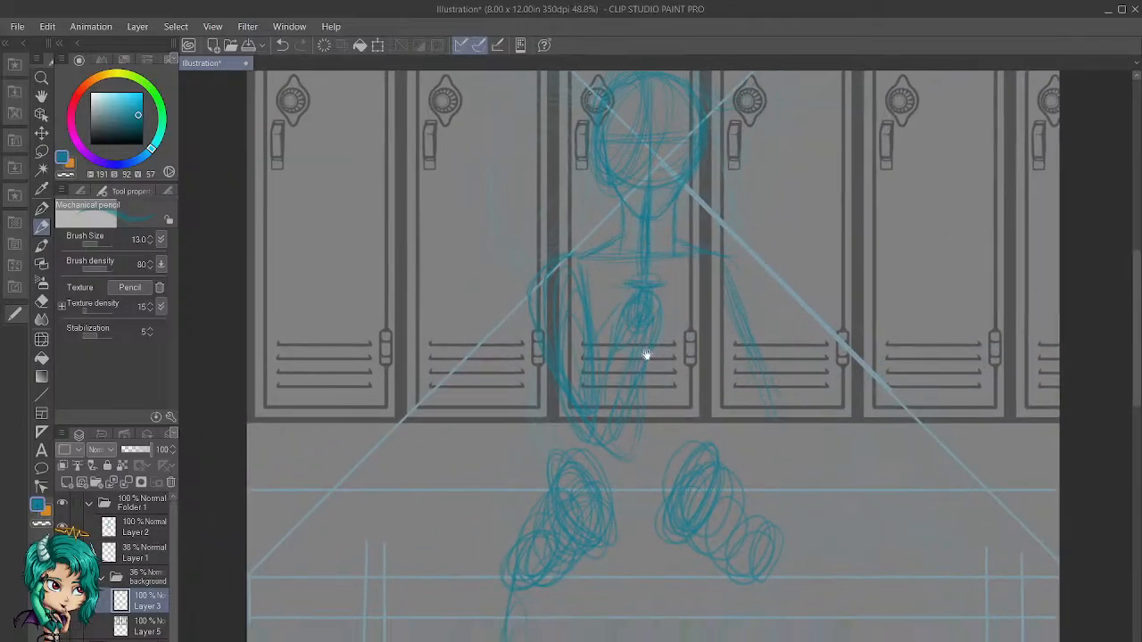
pyautogui.moveTo(646, 355); pyautogui.dragTo(630, 317)
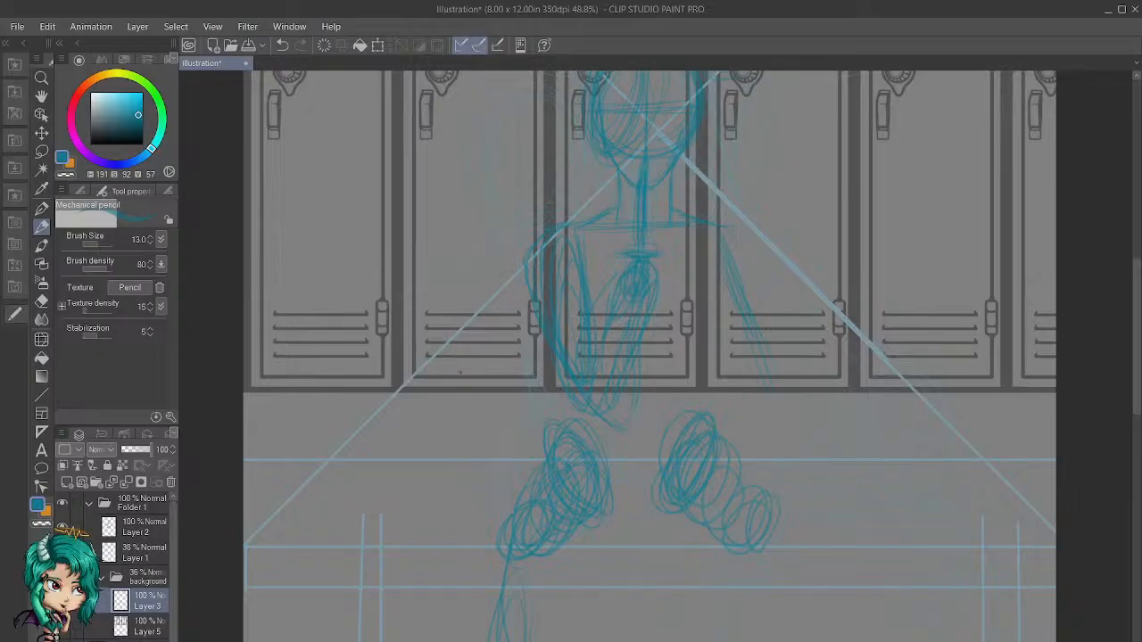
pyautogui.hotkey('ctrl', '0')
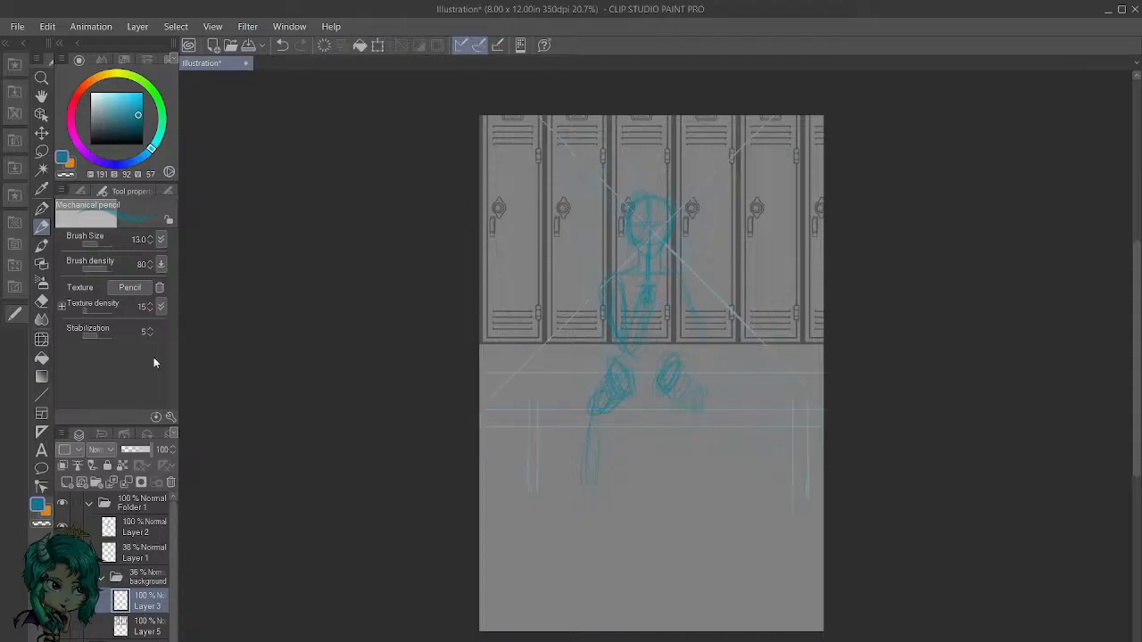
pyautogui.click(378, 45)
pyautogui.press('Down')
pyautogui.press('Down')
pyautogui.press('Down')
pyautogui.press('Down')
pyautogui.press('Down')
pyautogui.press('Down')
pyautogui.press('Down')
pyautogui.press('Down')
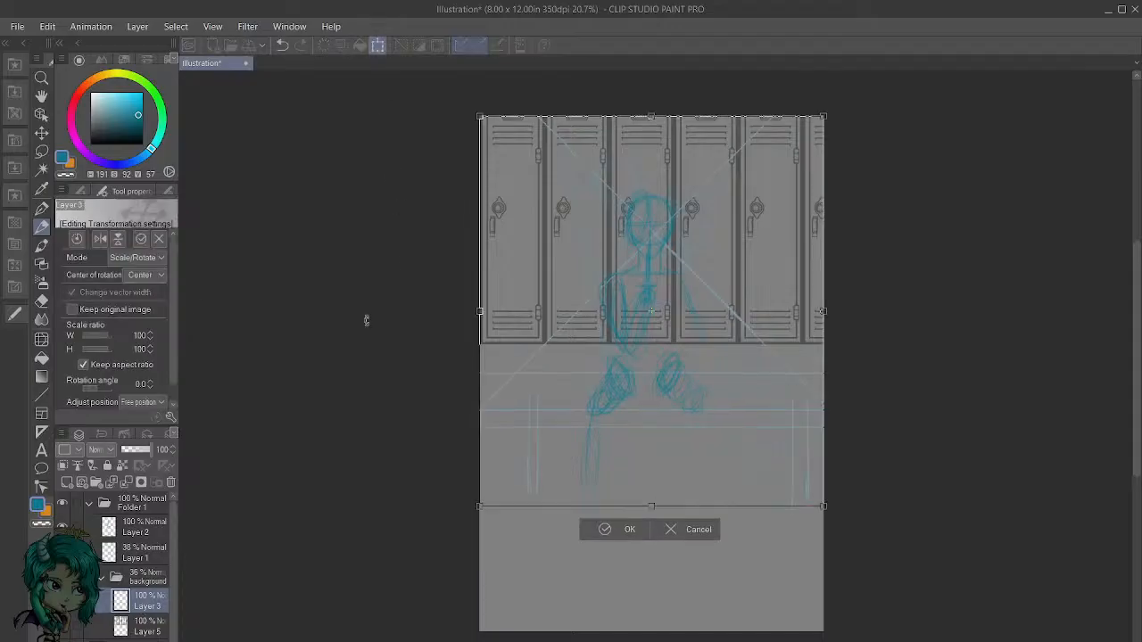
pyautogui.press('Down')
pyautogui.press('Down')
pyautogui.press('Down')
pyautogui.press('Down')
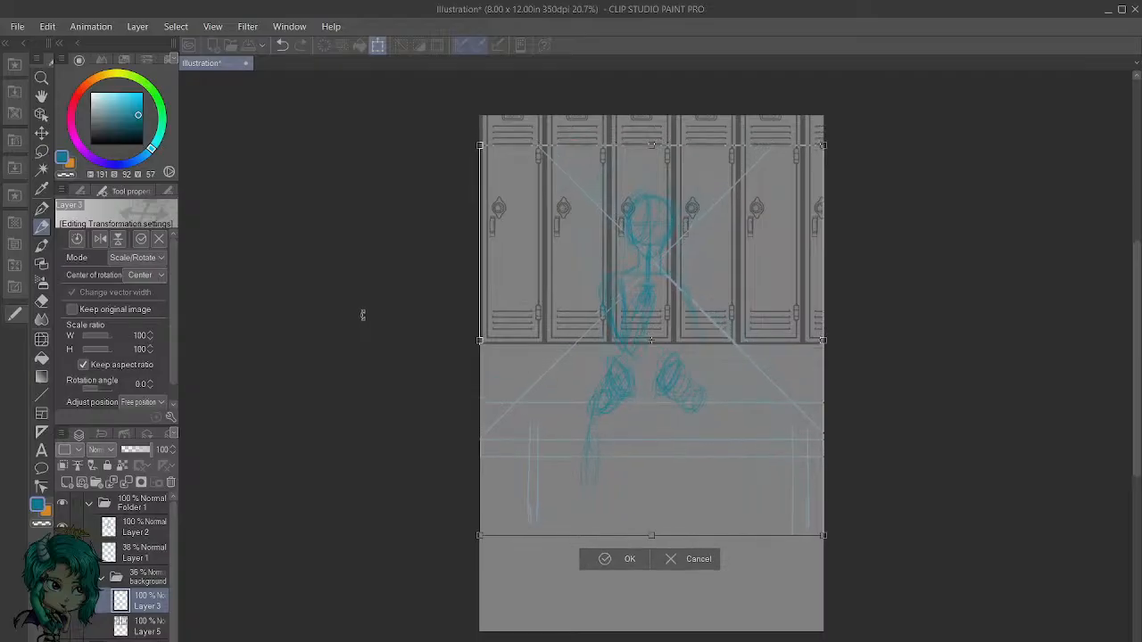
pyautogui.press('Up')
pyautogui.press('Up')
pyautogui.press('Up')
pyautogui.press('Up')
pyautogui.press('Up')
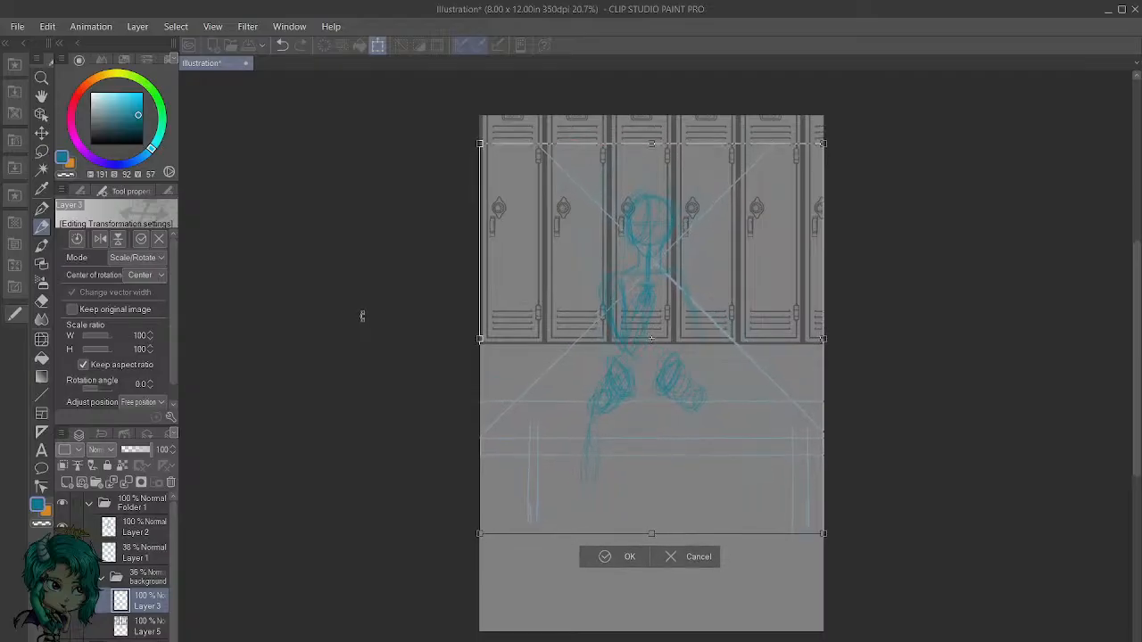
pyautogui.press('Up')
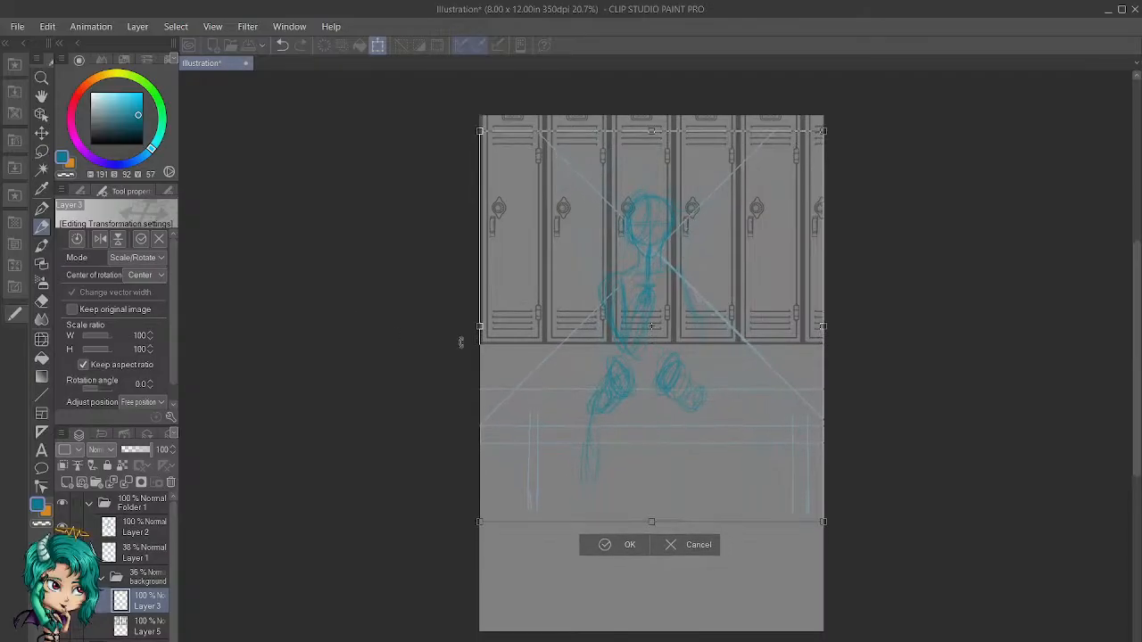
pyautogui.click(609, 547)
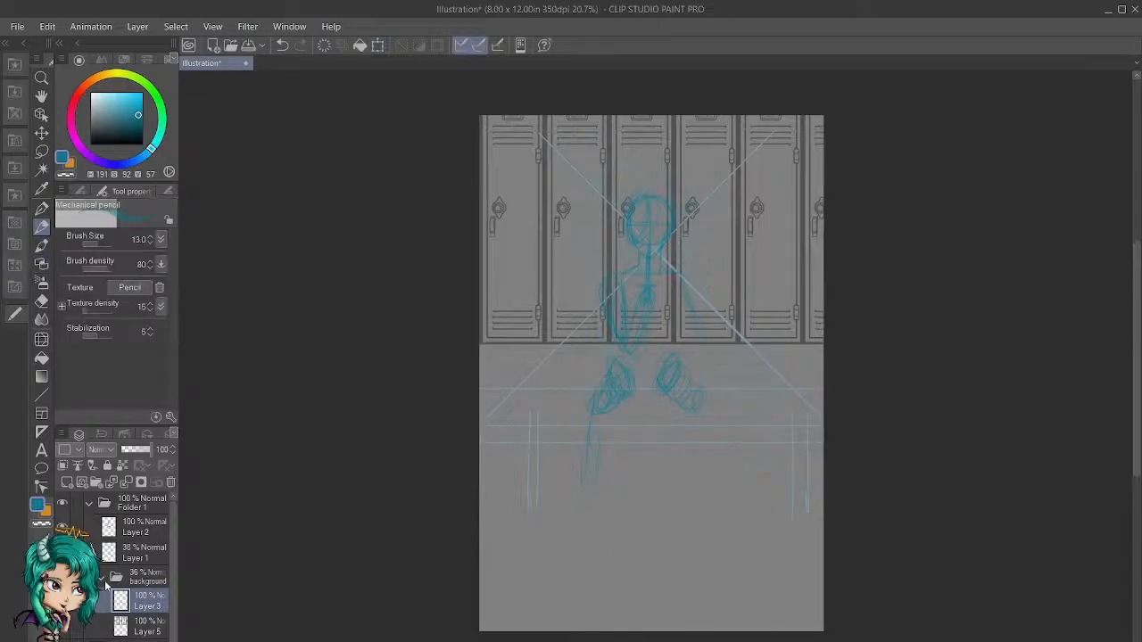
# Step: Build up both thighs and knees of the seated figure on Layer 2 with overlapping blue ovals, extending the thinner thigh towards its knee
pyautogui.click(150, 537)
pyautogui.scroll(4, 622, 305)
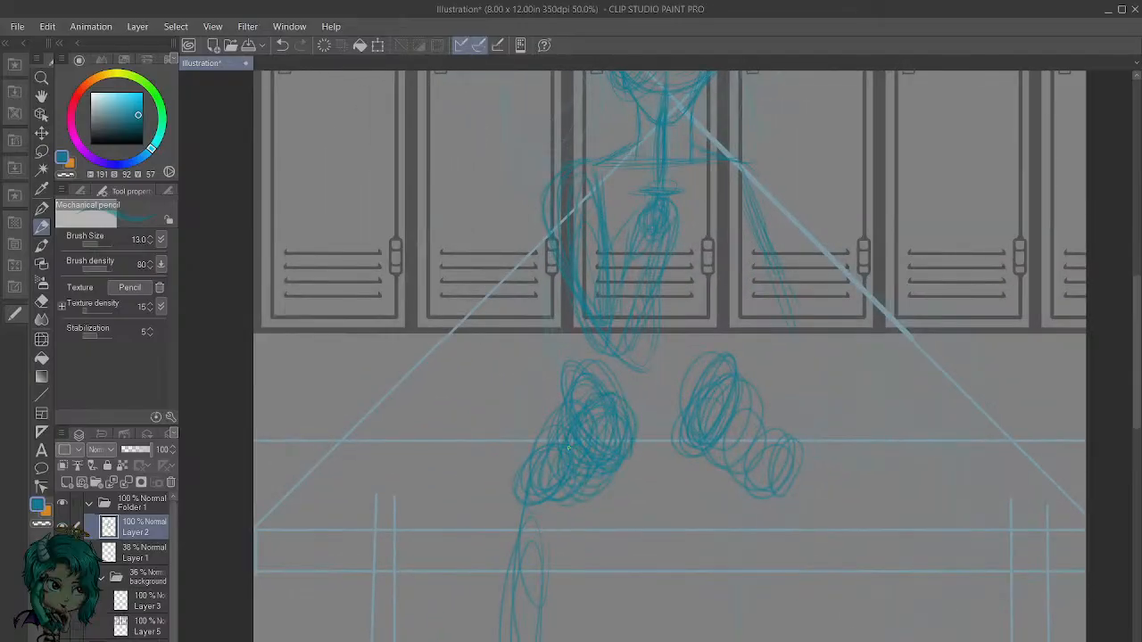
pyautogui.moveTo(529, 517); pyautogui.dragTo(541, 533)
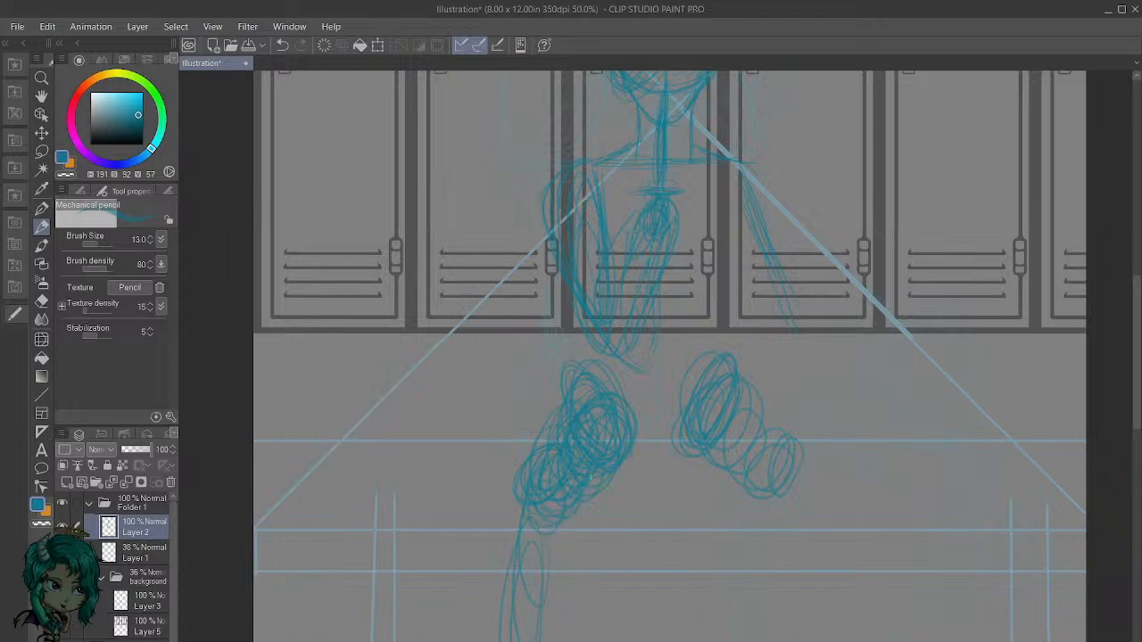
pyautogui.moveTo(707, 478)
pyautogui.mouseDown()
pyautogui.moveTo(731, 435)
pyautogui.moveTo(766, 443)
pyautogui.moveTo(790, 470)
pyautogui.moveTo(798, 505)
pyautogui.moveTo(821, 514)
pyautogui.moveTo(778, 511)
pyautogui.mouseUp()
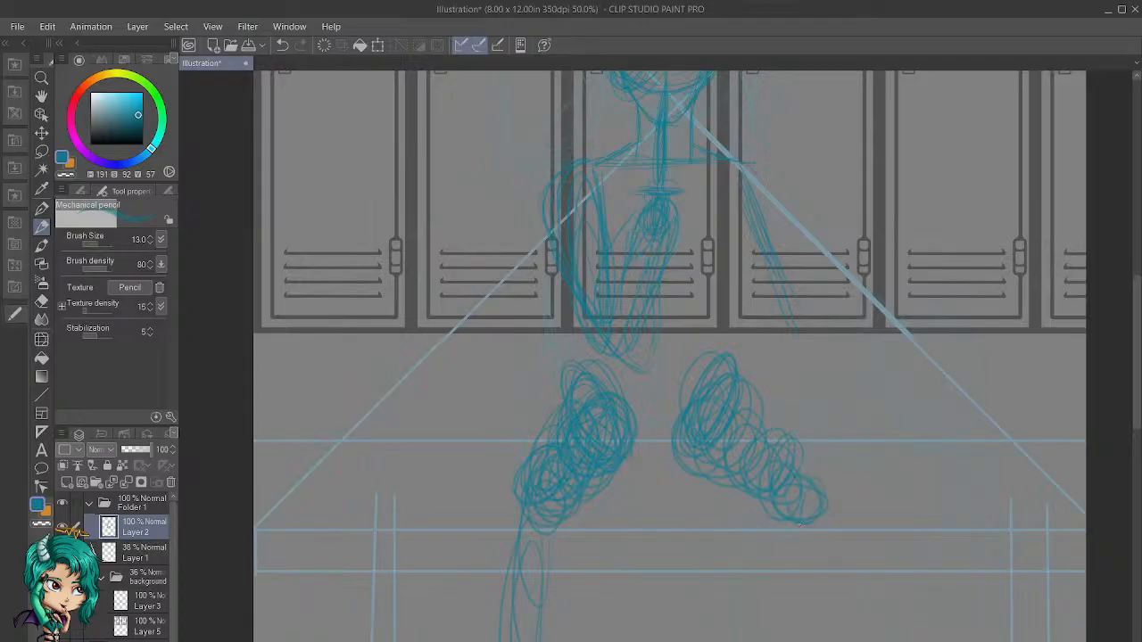
# Step: Sketch both lower legs of the seated figure hanging in front of the bench, and add the crotch curve between the thighs
pyautogui.scroll(-2, 803, 499)
pyautogui.scroll(-3, 518, 340)
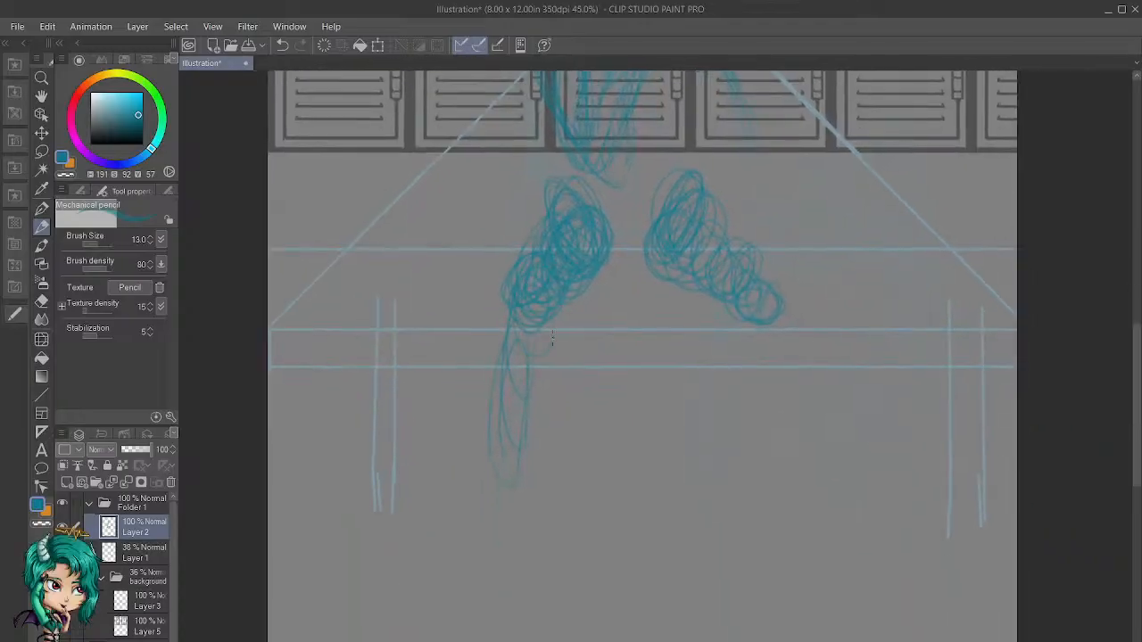
pyautogui.moveTo(505, 366)
pyautogui.mouseDown()
pyautogui.moveTo(520, 379)
pyautogui.moveTo(517, 473)
pyautogui.moveTo(507, 460)
pyautogui.mouseUp()
pyautogui.moveTo(761, 389); pyautogui.dragTo(739, 435)
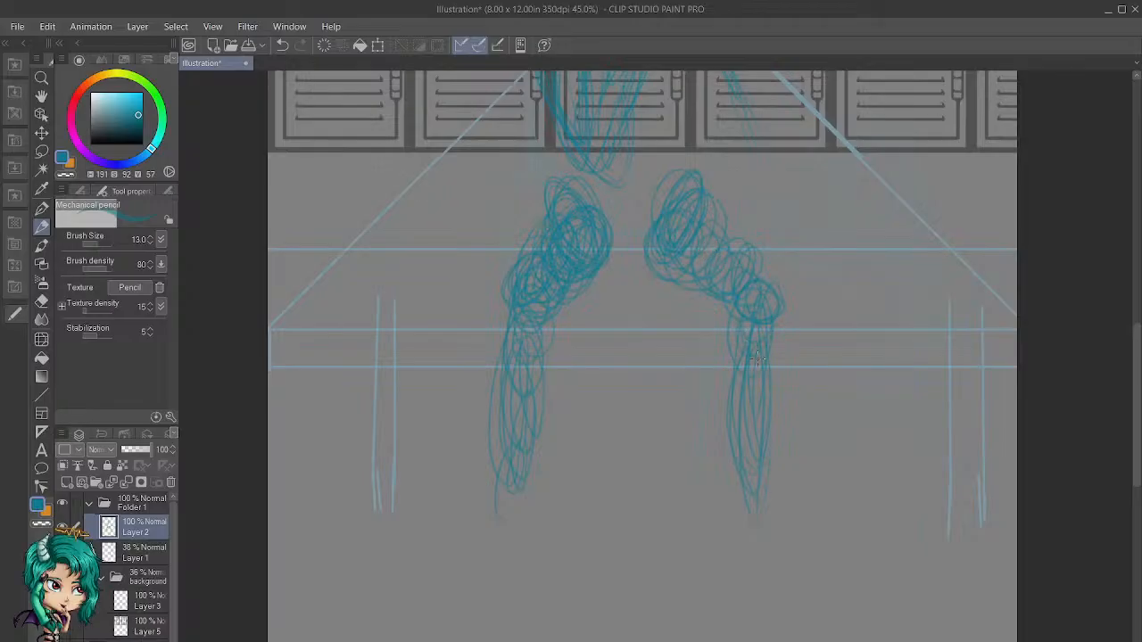
pyautogui.moveTo(754, 456); pyautogui.dragTo(757, 415)
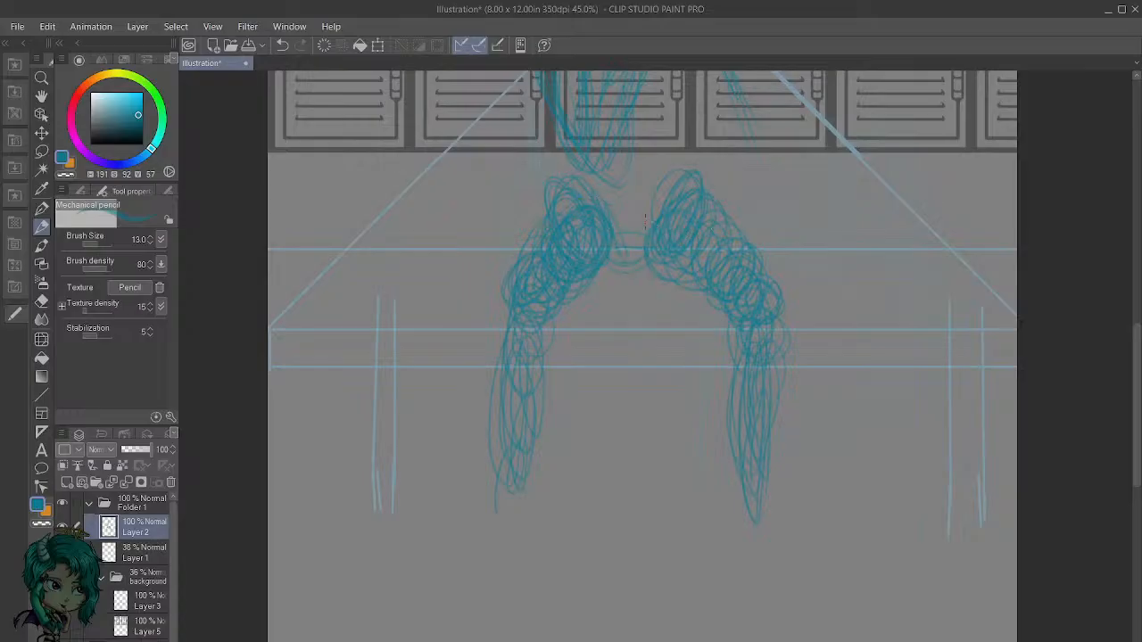
# Step: Sketch the seated figure's chest line, torso sides, waist and hips to join the upper body to the thighs
pyautogui.moveTo(634, 258); pyautogui.dragTo(648, 405)
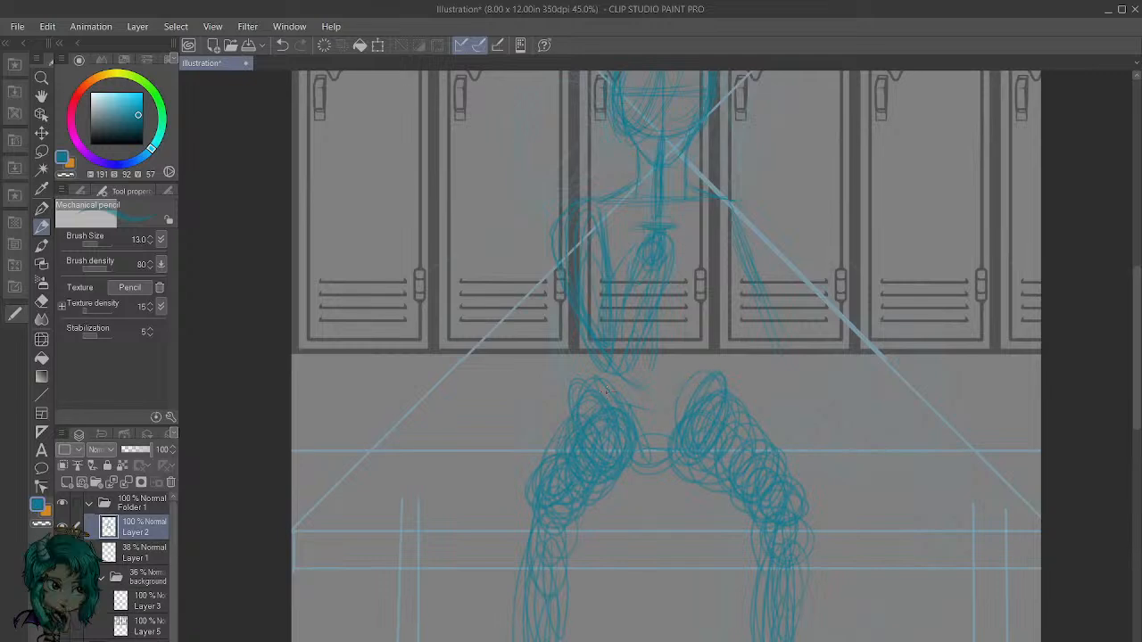
pyautogui.moveTo(648, 377); pyautogui.dragTo(694, 375)
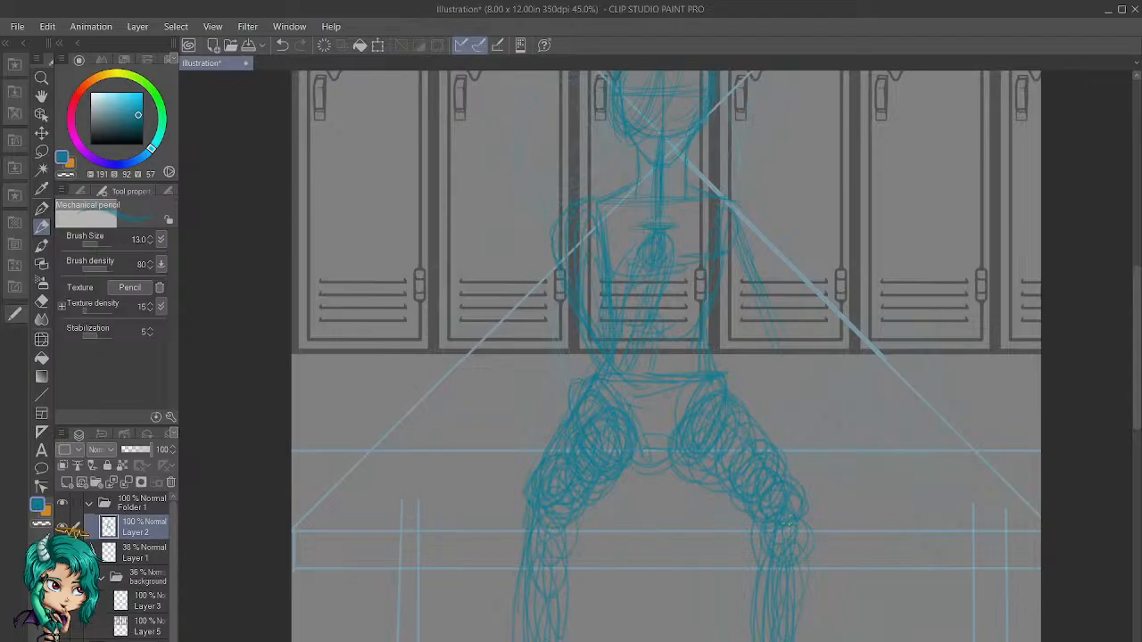
pyautogui.moveTo(714, 366); pyautogui.dragTo(740, 468)
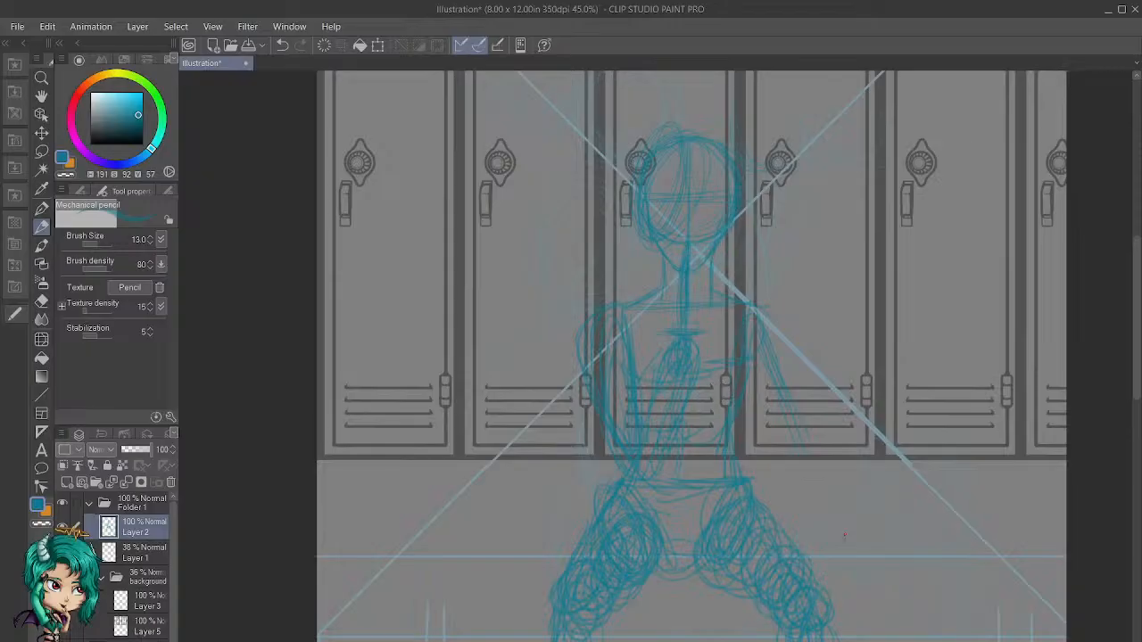
# Step: Block in a second figure in orange, with its head over the seated figure's thigh, a diagonal spine, an outer arm, and chest and hip circles
pyautogui.moveTo(854, 563); pyautogui.dragTo(775, 399)
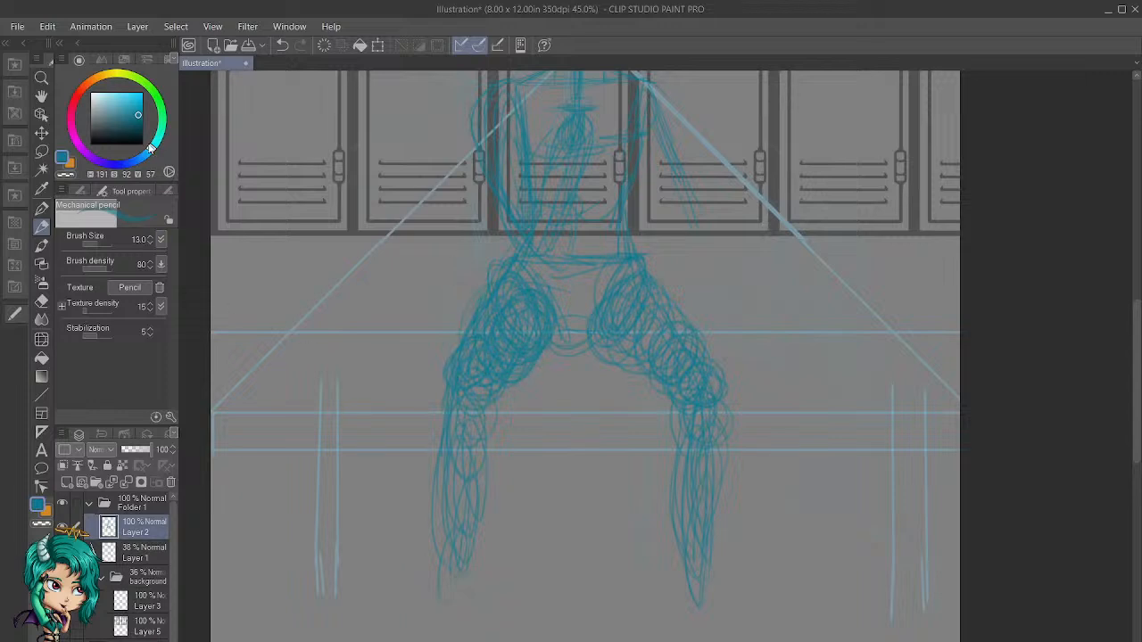
pyautogui.press('x')
pyautogui.moveTo(549, 315)
pyautogui.mouseDown()
pyautogui.moveTo(503, 290)
pyautogui.moveTo(539, 327)
pyautogui.moveTo(505, 378)
pyautogui.moveTo(477, 337)
pyautogui.moveTo(512, 280)
pyautogui.moveTo(540, 312)
pyautogui.mouseUp()
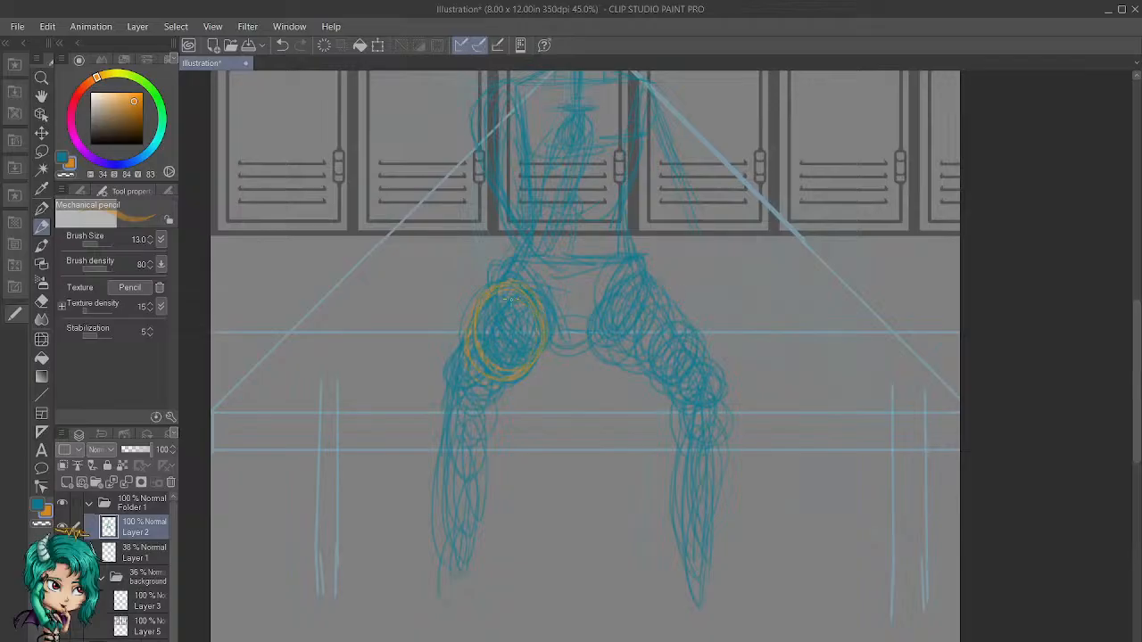
pyautogui.moveTo(518, 397); pyautogui.dragTo(581, 535)
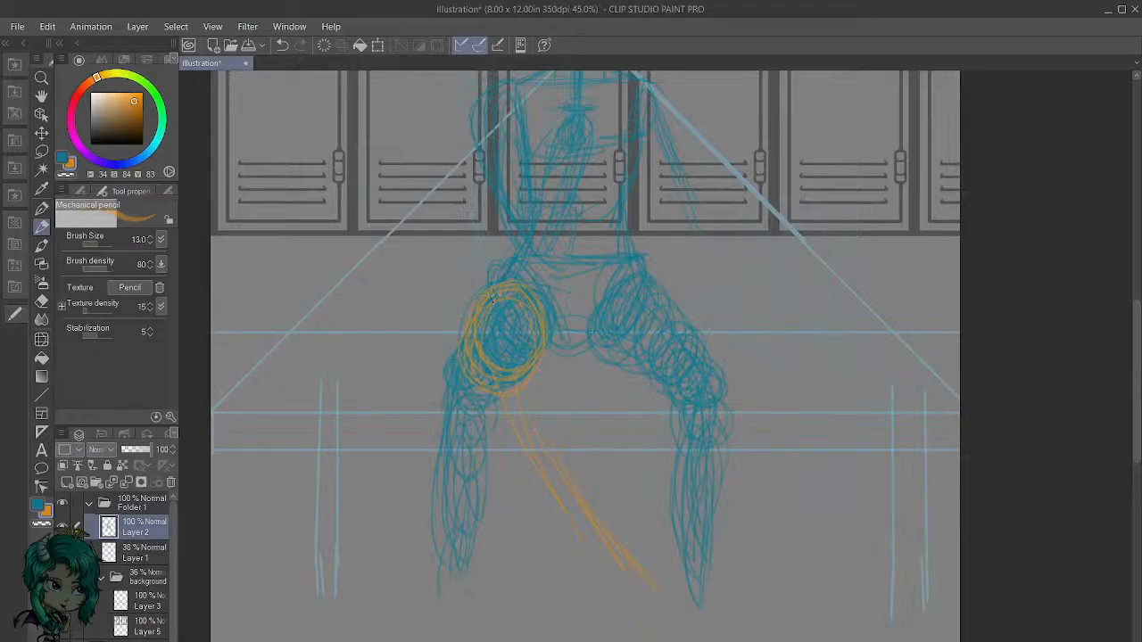
pyautogui.moveTo(497, 284)
pyautogui.mouseDown()
pyautogui.moveTo(459, 308)
pyautogui.moveTo(453, 331)
pyautogui.mouseUp()
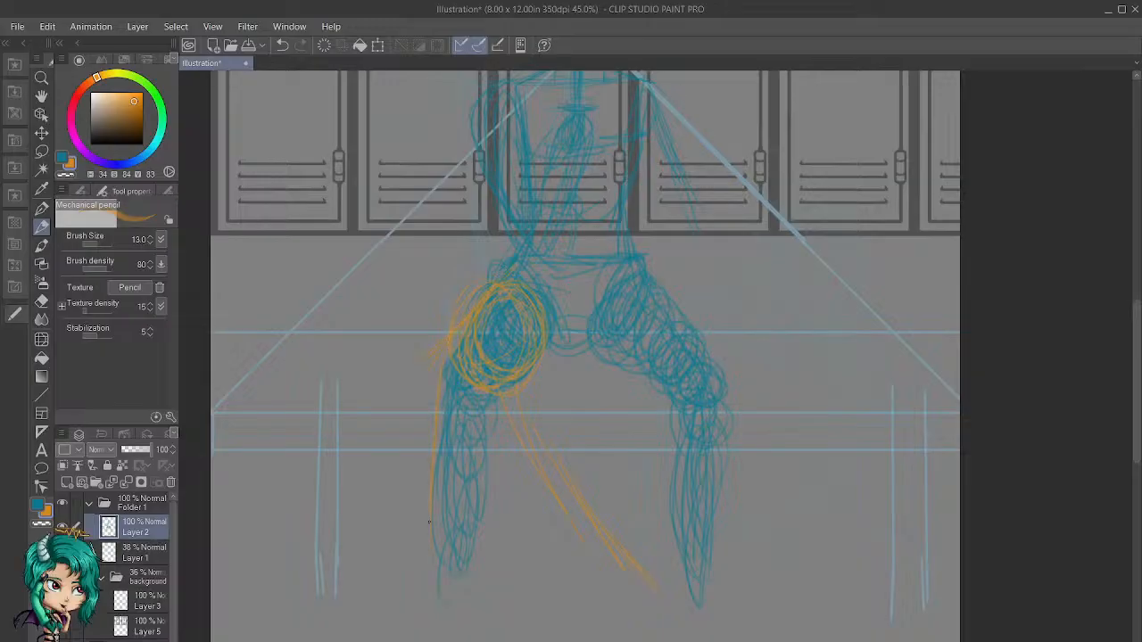
pyautogui.moveTo(429, 482); pyautogui.dragTo(432, 545)
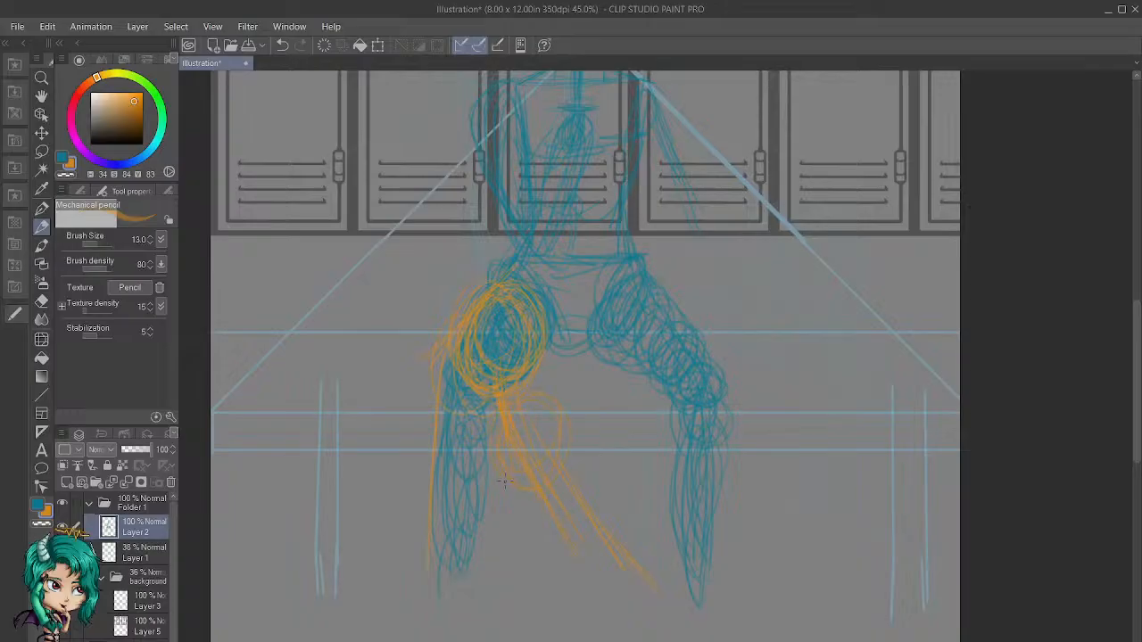
pyautogui.moveTo(567, 530); pyautogui.dragTo(641, 575)
pyautogui.scroll(-4, 687, 557)
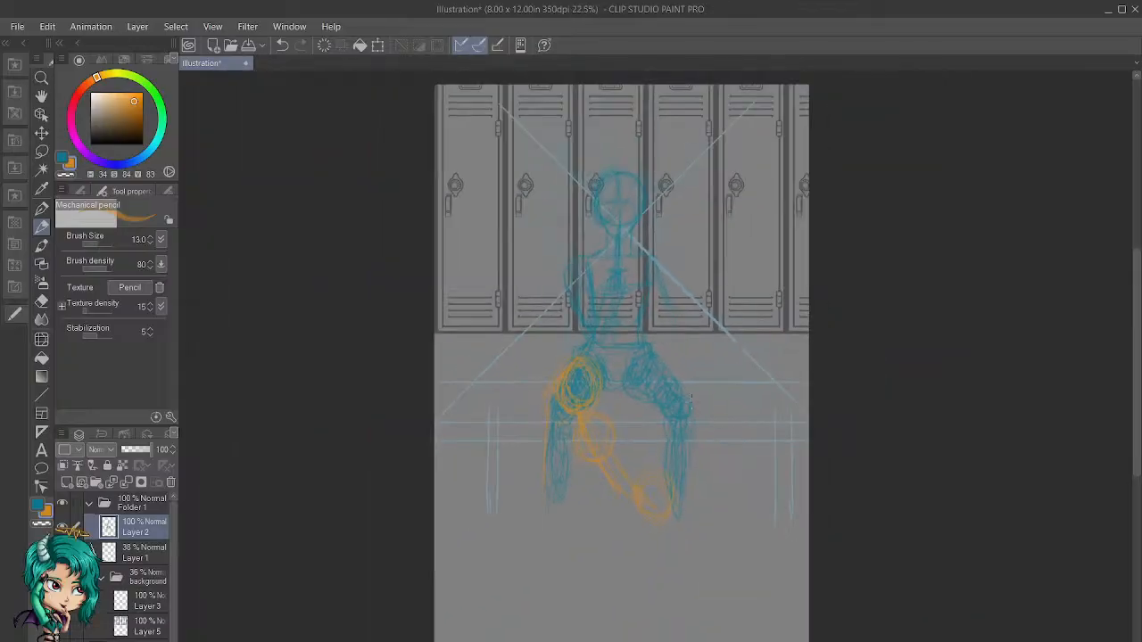
# Step: Rough in the orange forms over the seated figure's other thigh, the oval head beside it, and the bent limbs beneath the bench
pyautogui.scroll(2, 585, 472)
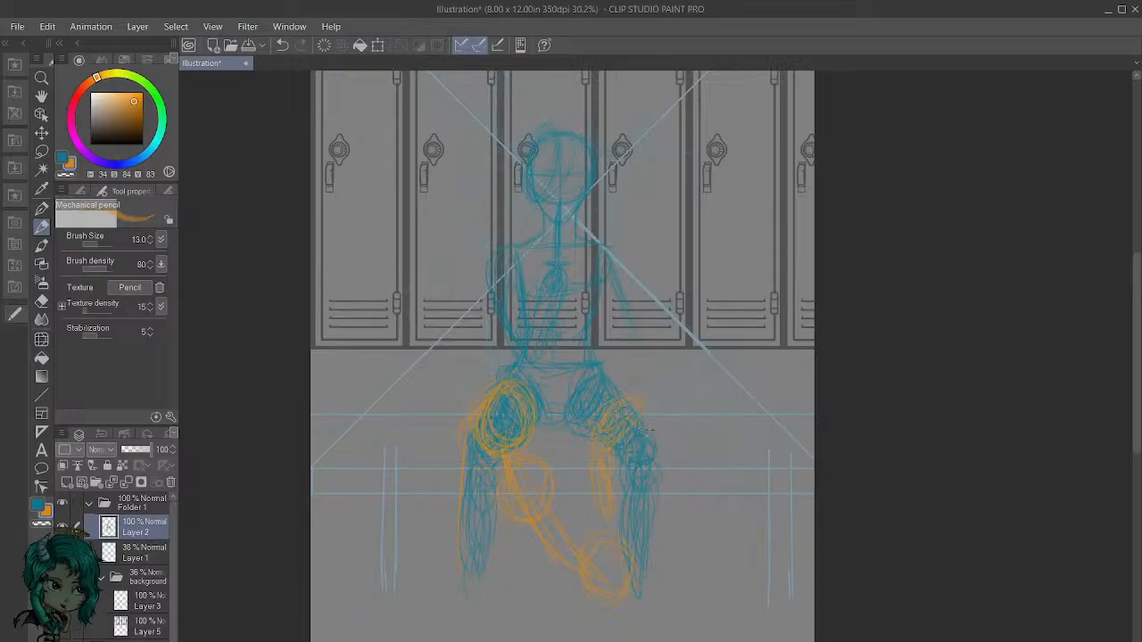
pyautogui.scroll(3, 659, 398)
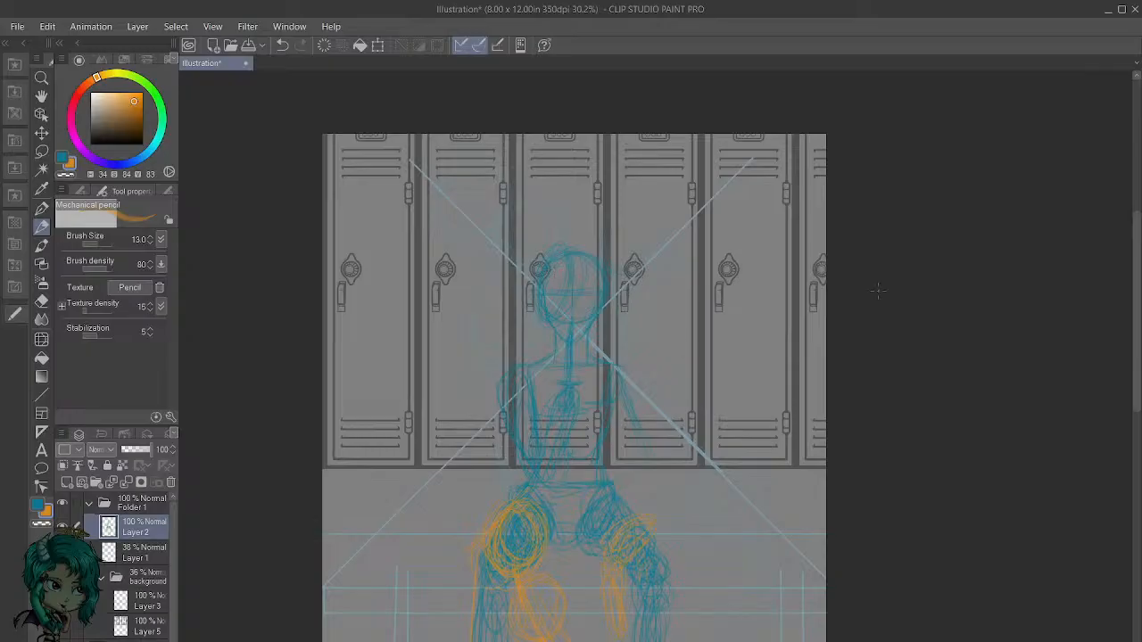
pyautogui.scroll(-3, 1125, 364)
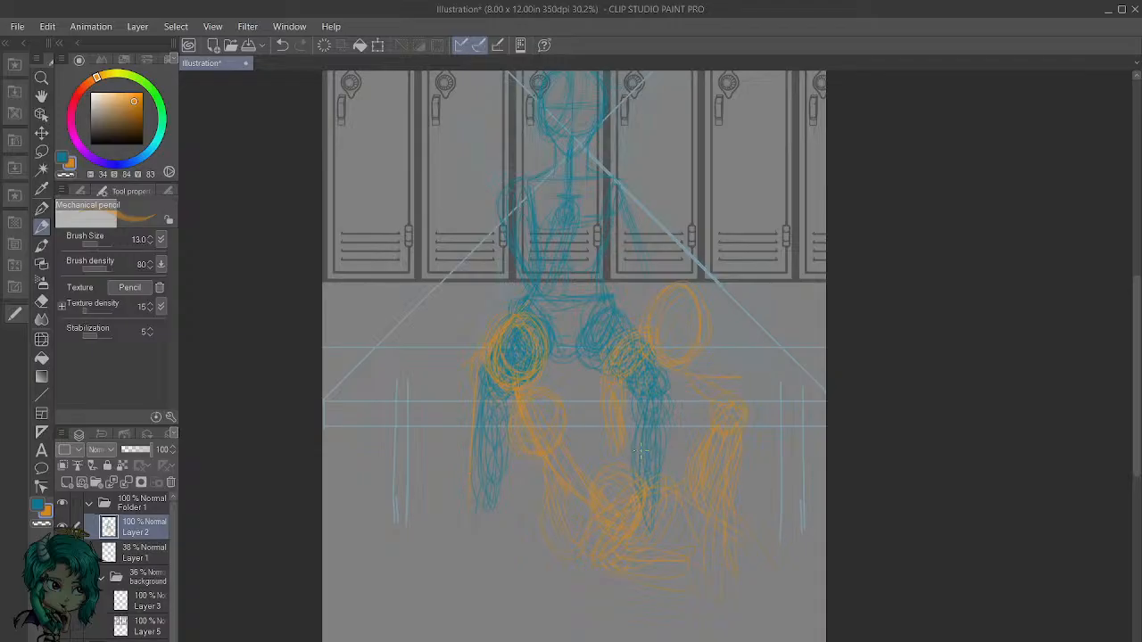
pyautogui.scroll(2, 985, 413)
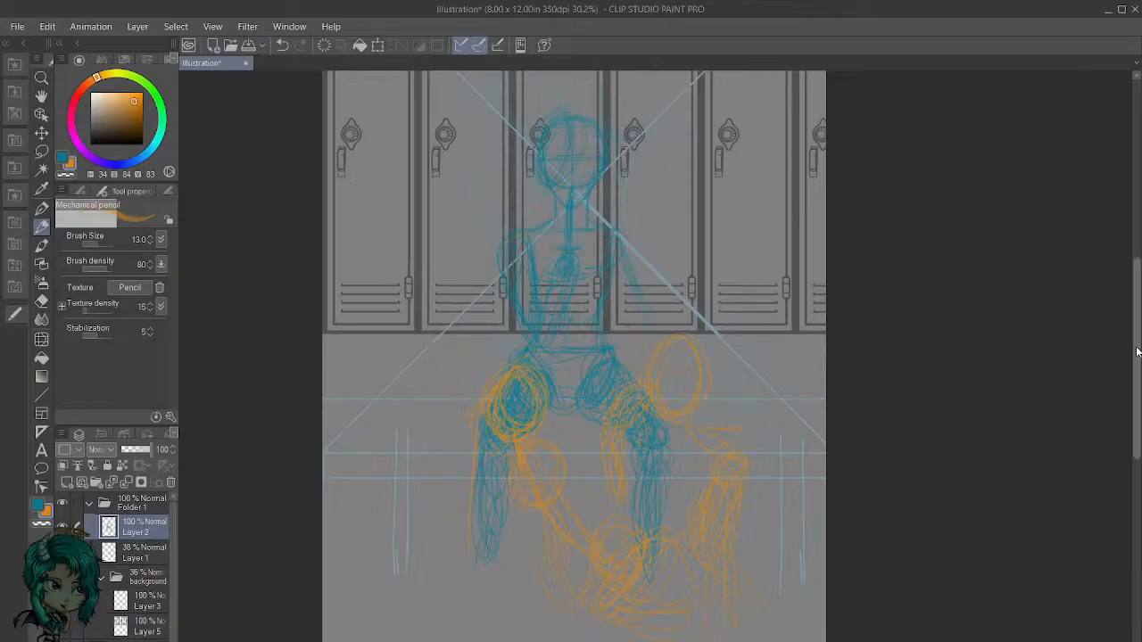
pyautogui.scroll(2, 1111, 339)
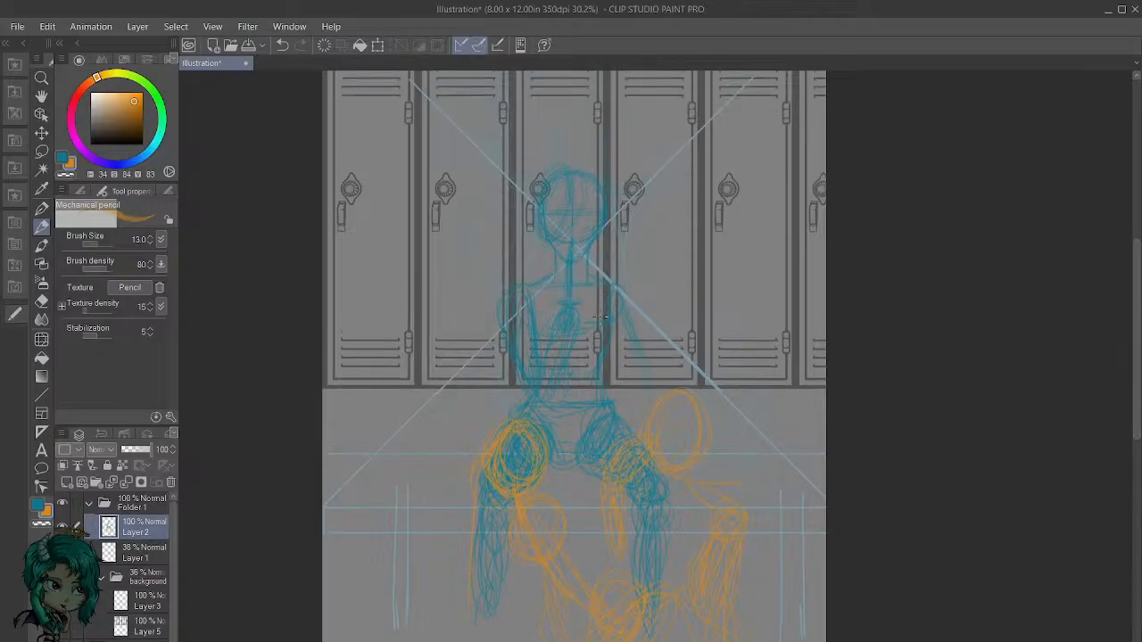
# Step: Connect the orange torso and limbs beneath the oval head, and sketch the joints and feet near the page's lower edge
pyautogui.scroll(-6, 1123, 406)
pyautogui.scroll(1, 1123, 405)
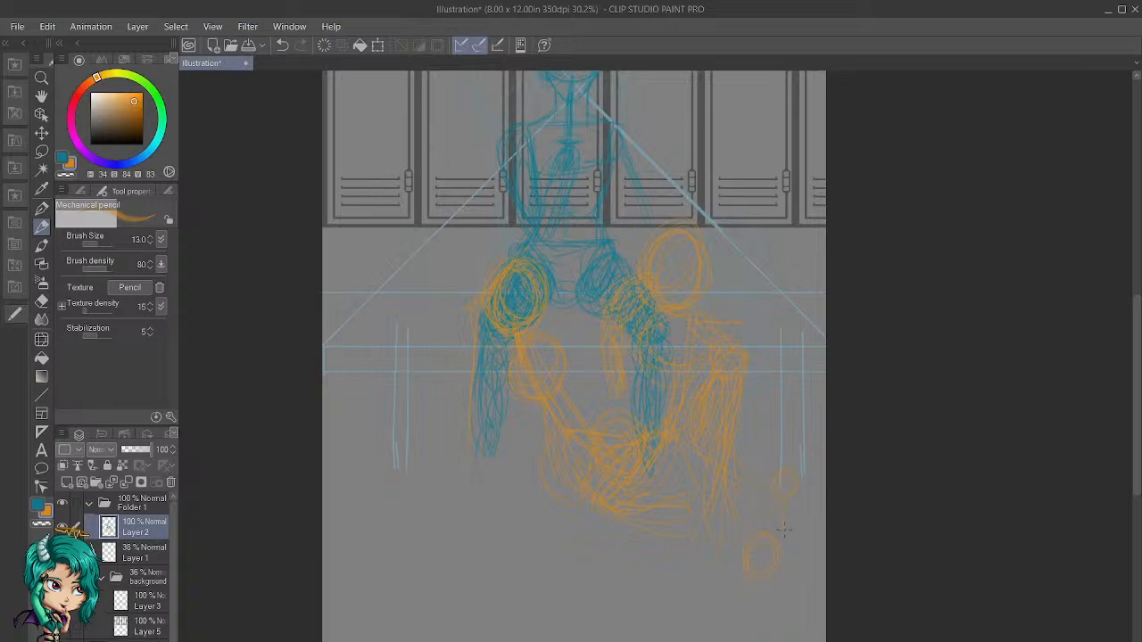
pyautogui.moveTo(785, 491); pyautogui.dragTo(772, 539)
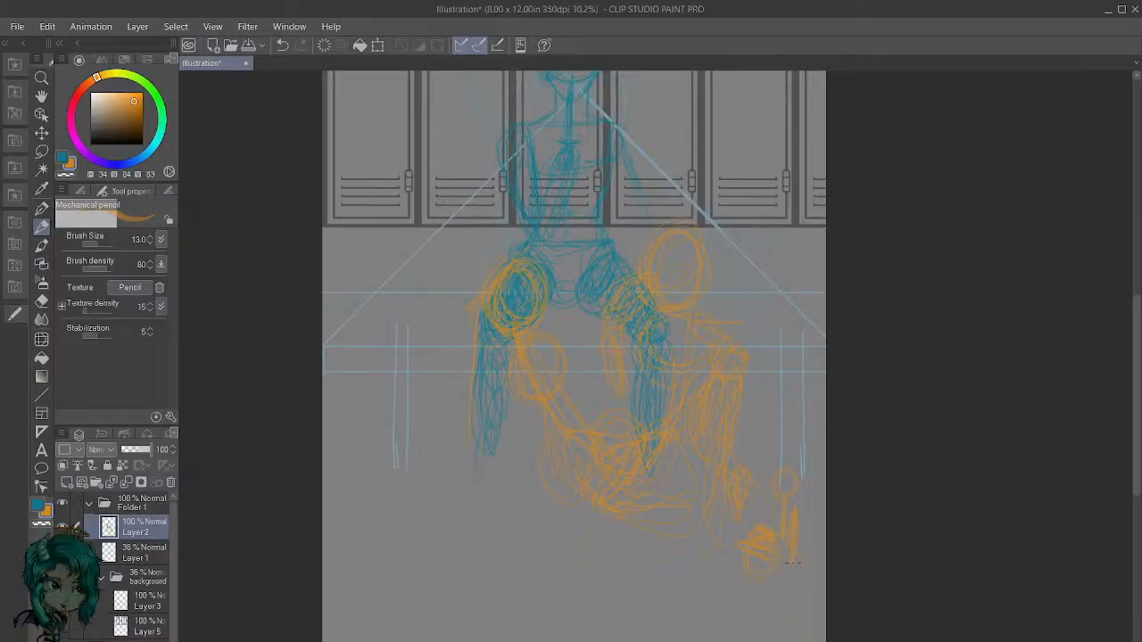
pyautogui.scroll(3, 1136, 370)
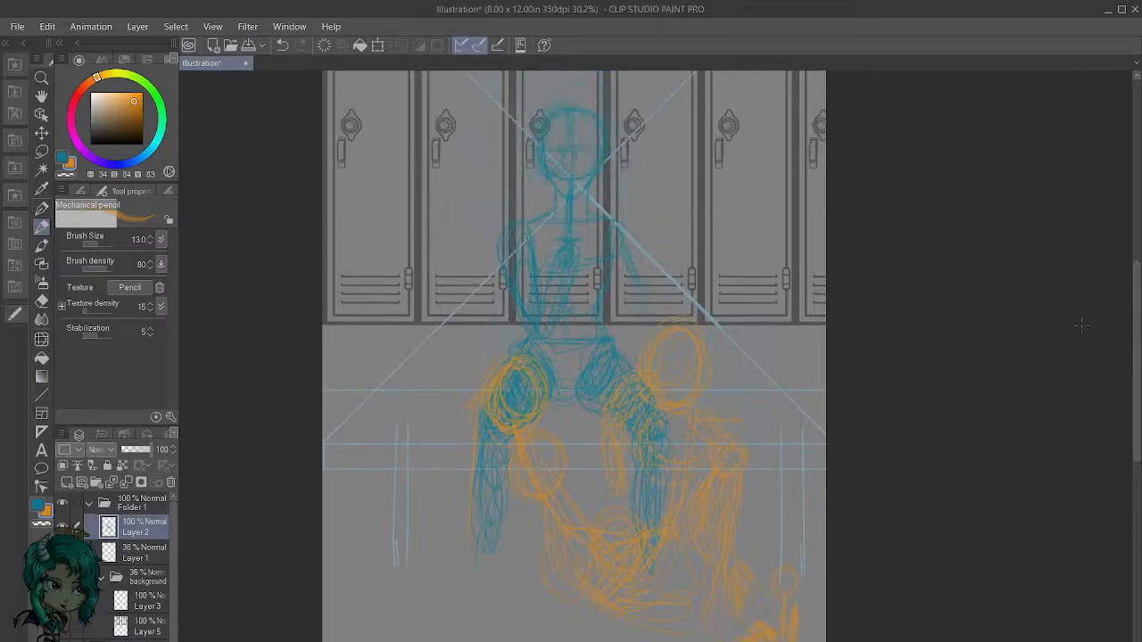
pyautogui.scroll(3, 1140, 292)
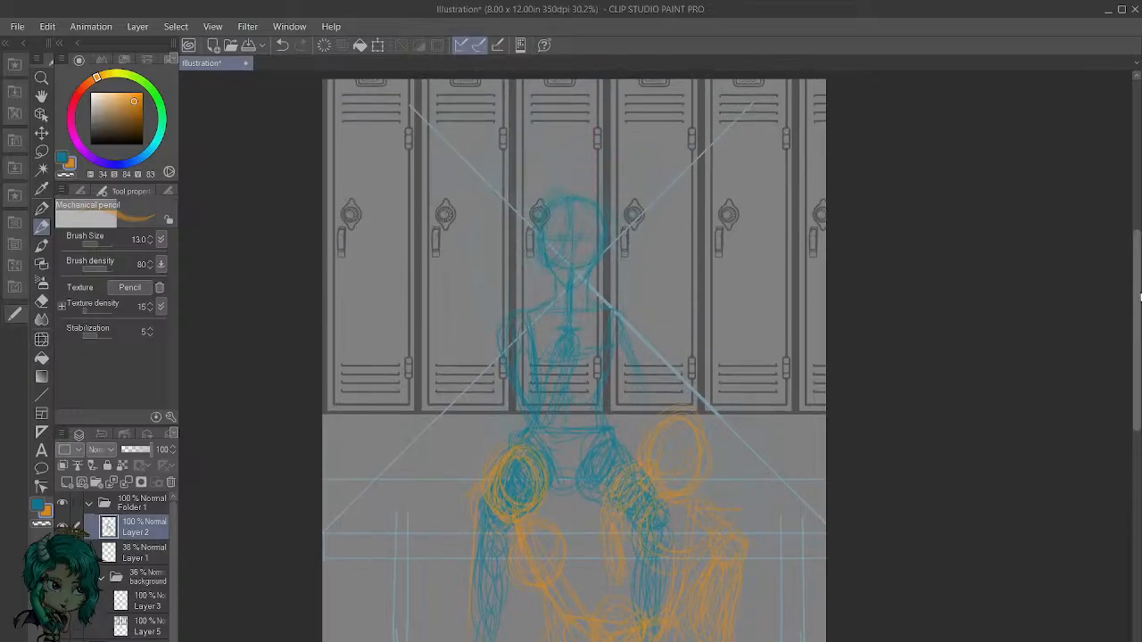
pyautogui.scroll(1, 1138, 285)
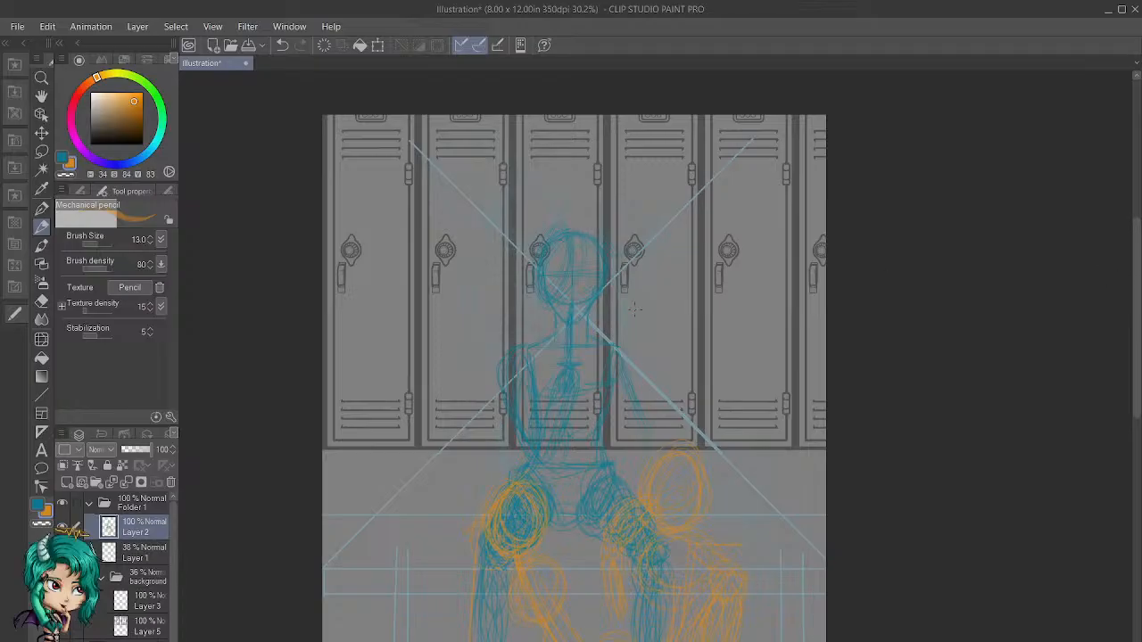
# Step: Rough in the orange figure behind the seated one, with its head above, an arm wrapped around the seated head, and a long torso alongside
pyautogui.moveTo(526, 335); pyautogui.dragTo(510, 393)
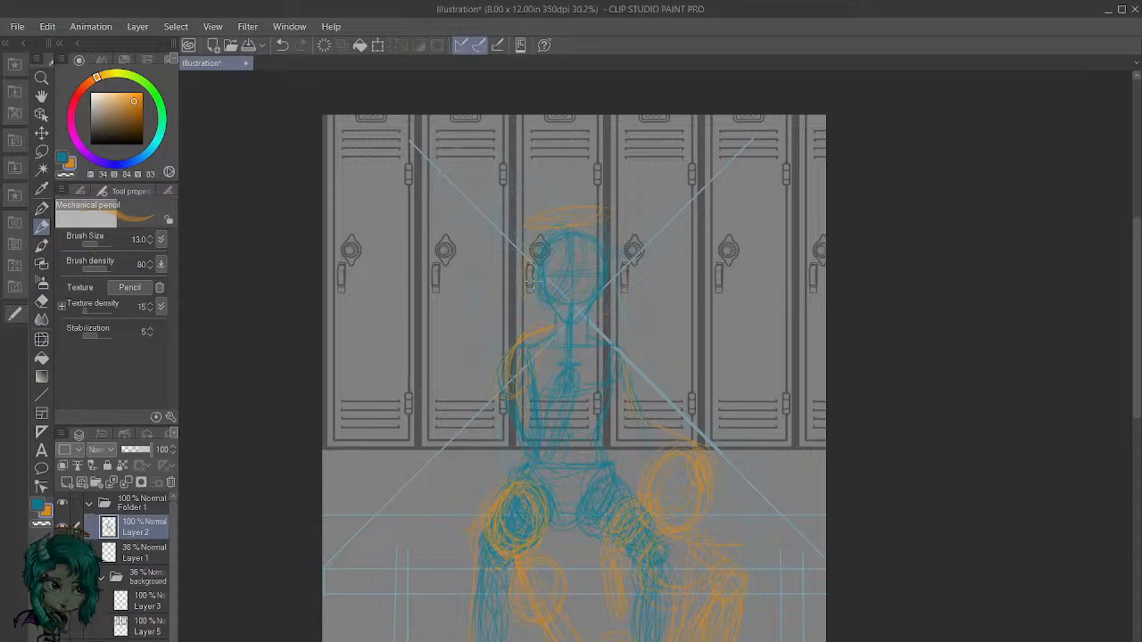
pyautogui.scroll(2, 1052, 366)
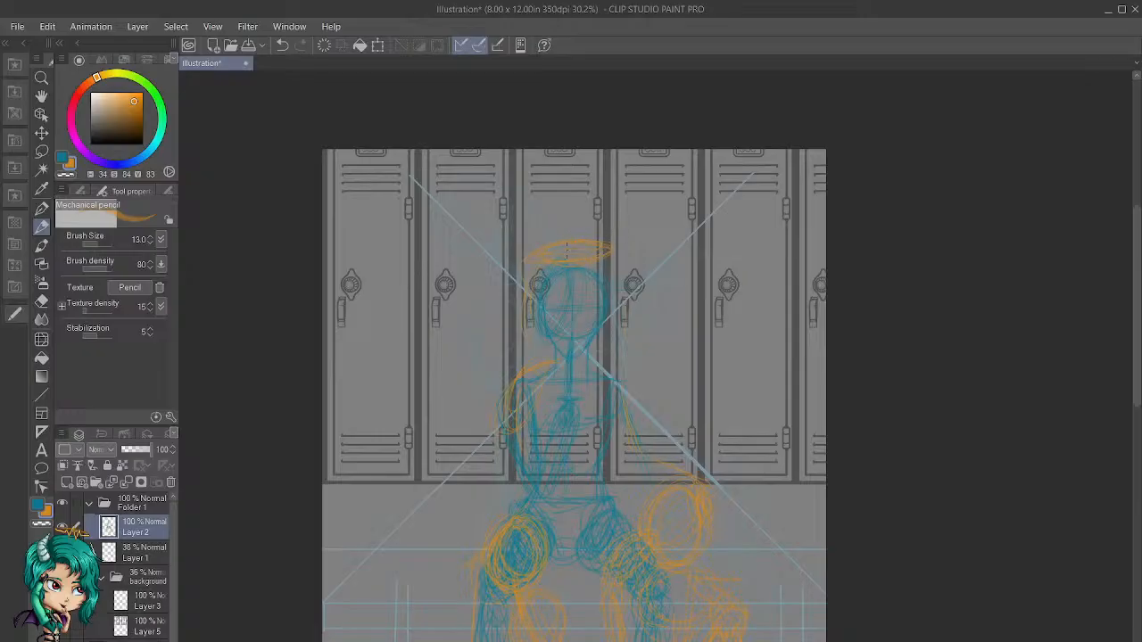
pyautogui.moveTo(528, 264); pyautogui.dragTo(512, 364)
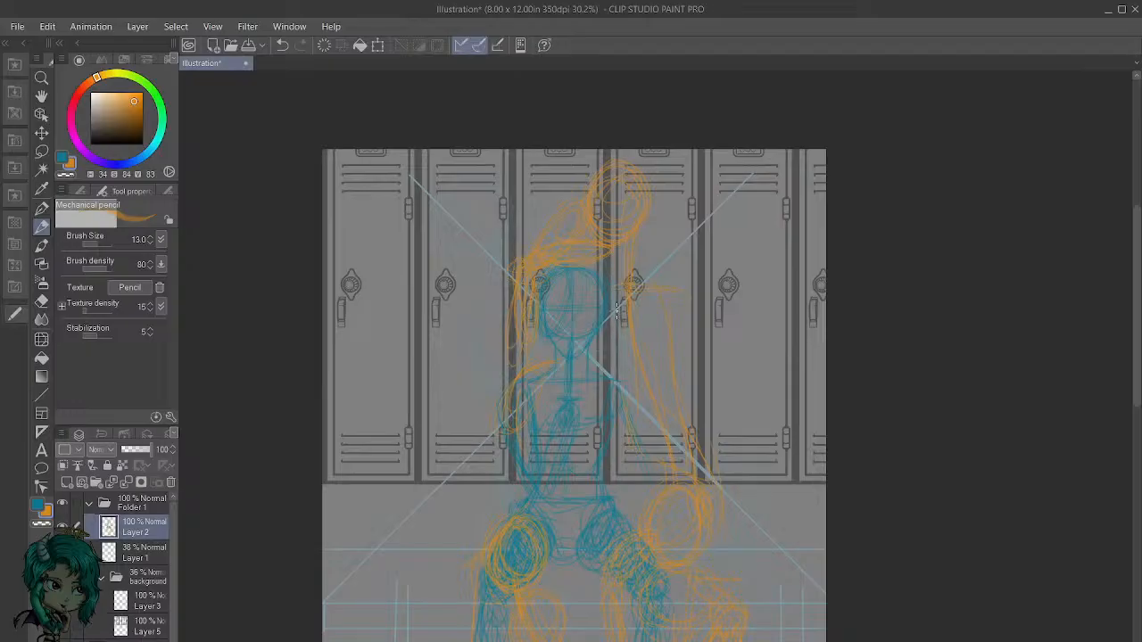
pyautogui.moveTo(1135, 331)
pyautogui.mouseDown()
pyautogui.moveTo(1124, 393)
pyautogui.moveTo(1126, 350)
pyautogui.mouseUp()
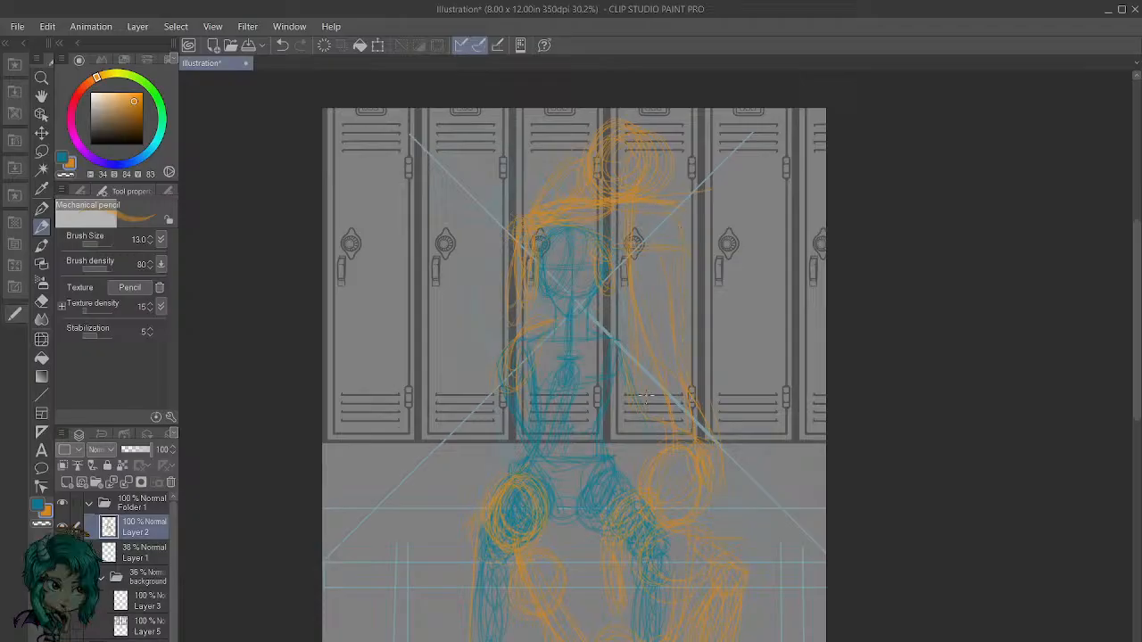
pyautogui.moveTo(703, 348); pyautogui.dragTo(710, 397)
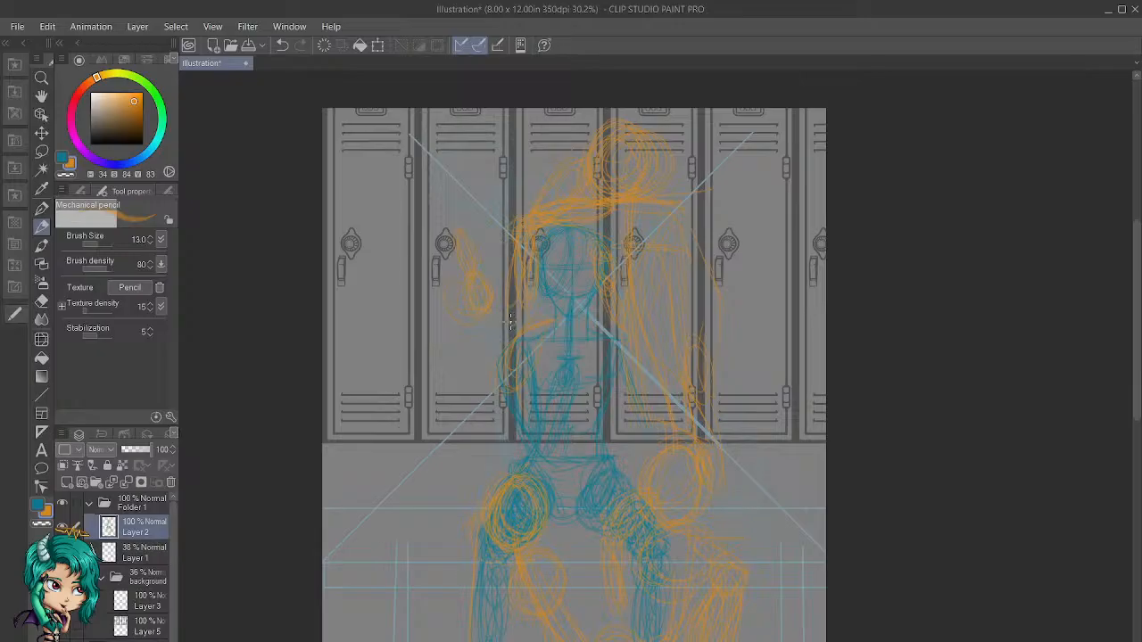
# Step: Sketch the orange head loops and arm beside the seated figure's shoulder, and add an oval joint on the standing figure's outer arm
pyautogui.scroll(-3, 819, 389)
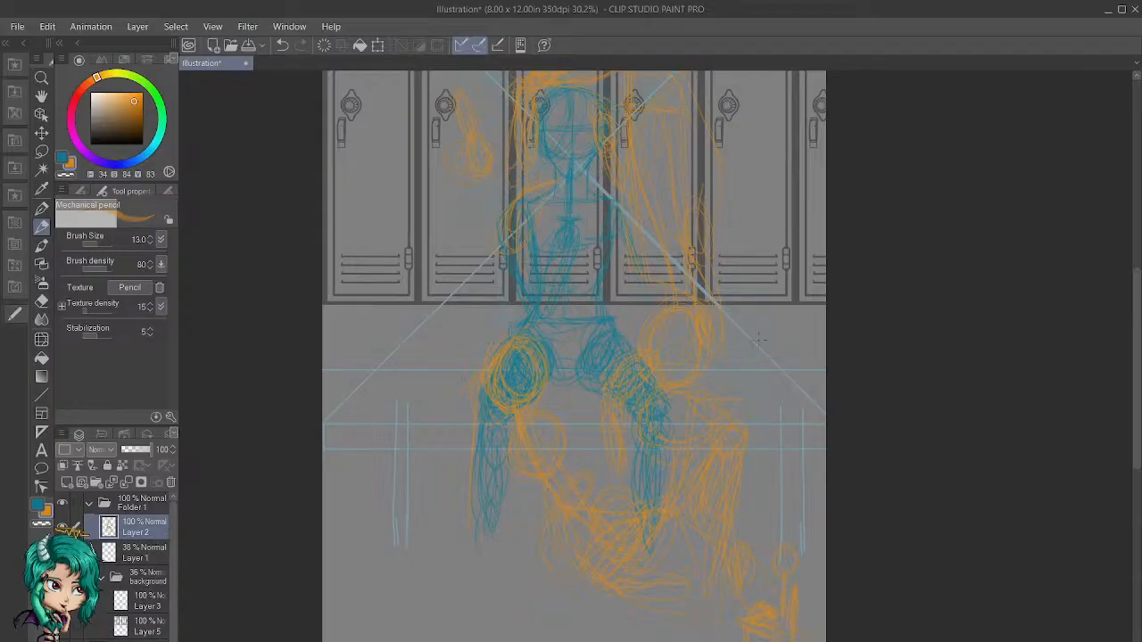
pyautogui.scroll(2, 586, 303)
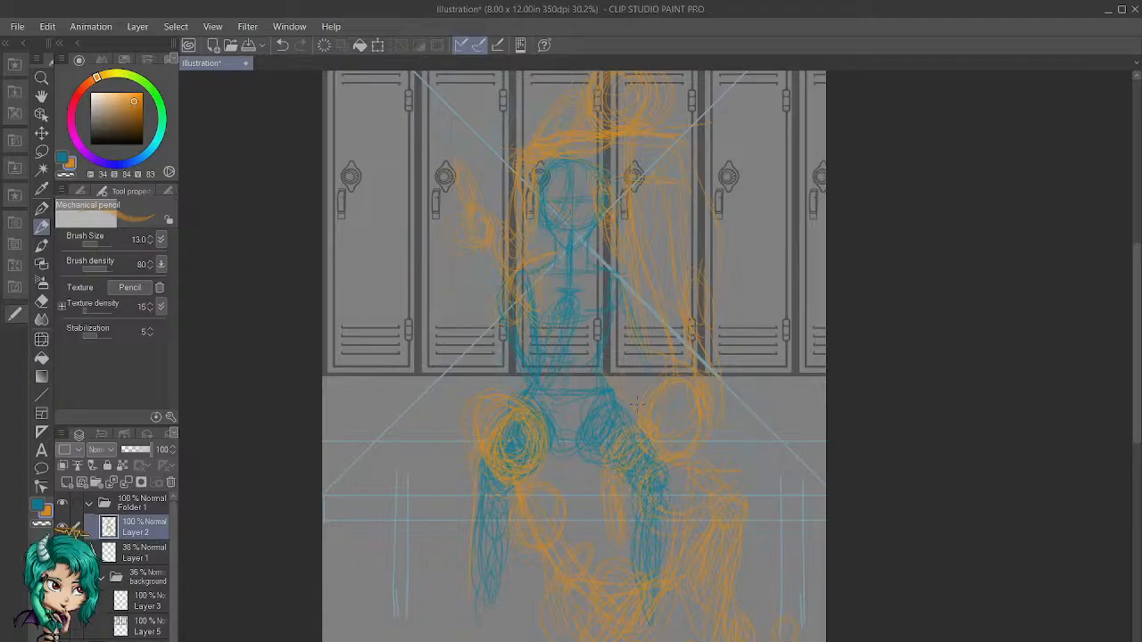
pyautogui.moveTo(418, 186)
pyautogui.mouseDown()
pyautogui.moveTo(503, 187)
pyautogui.moveTo(493, 263)
pyautogui.mouseUp()
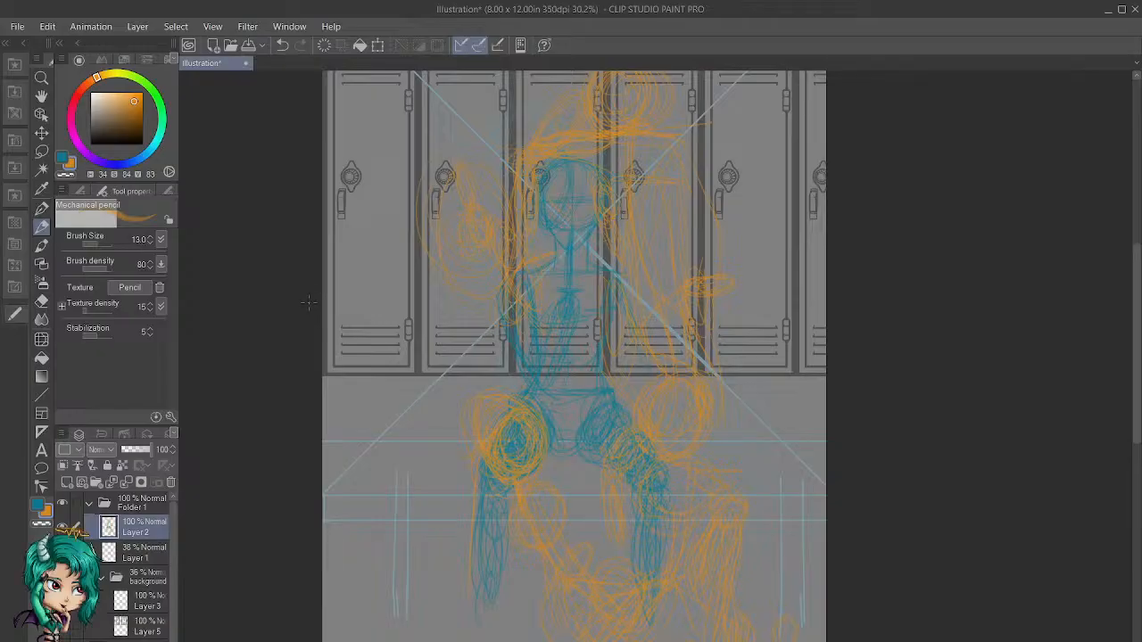
# Step: Delete Layer 1 and reduce the opacity of the figure sketch on Layer 2 to 50%
pyautogui.click(138, 553)
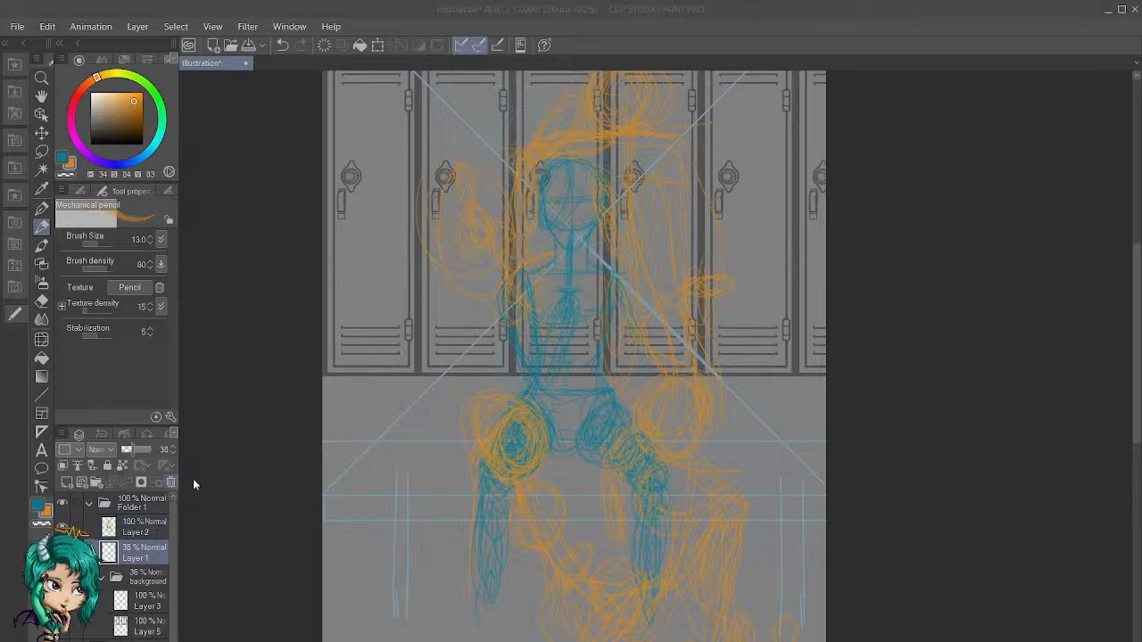
pyautogui.click(563, 265)
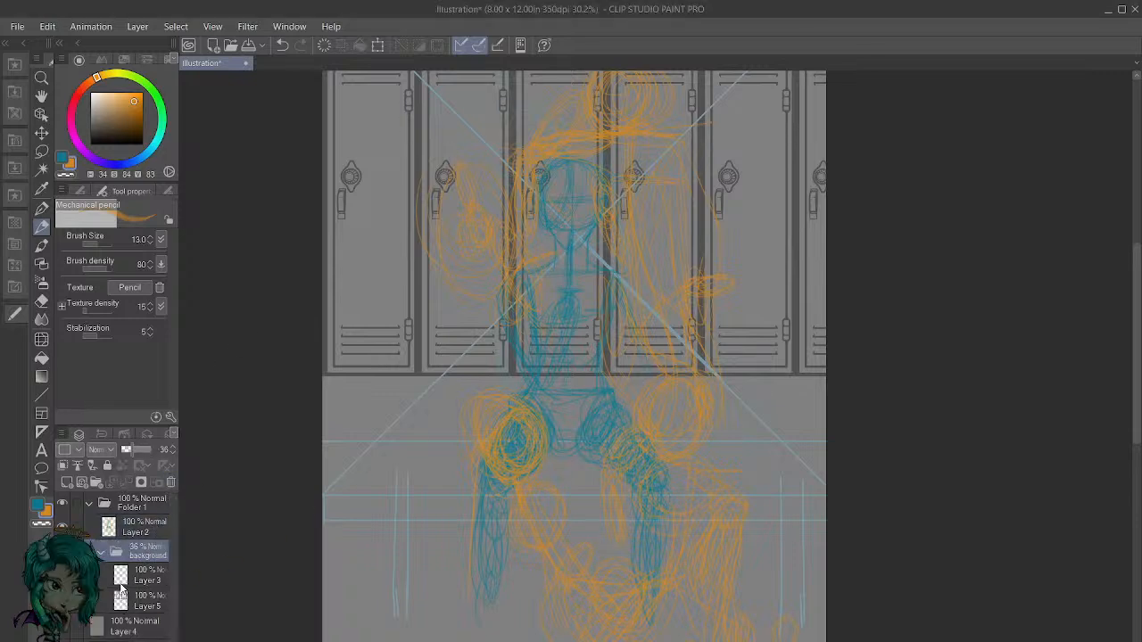
pyautogui.click(134, 528)
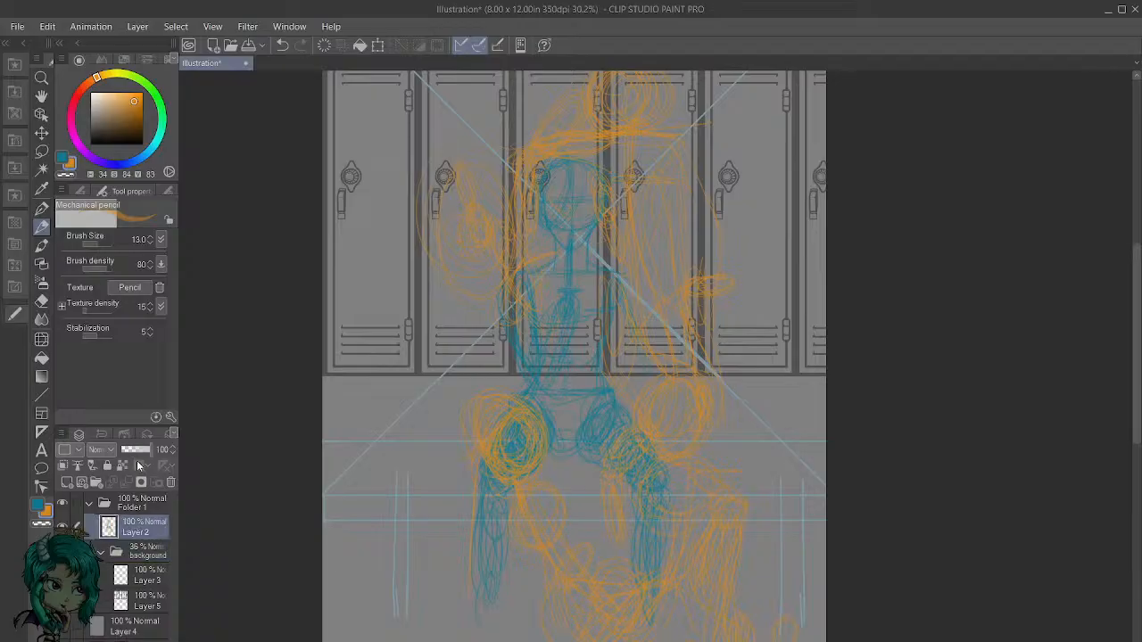
pyautogui.click(132, 452)
pyautogui.moveTo(131, 448); pyautogui.dragTo(136, 460)
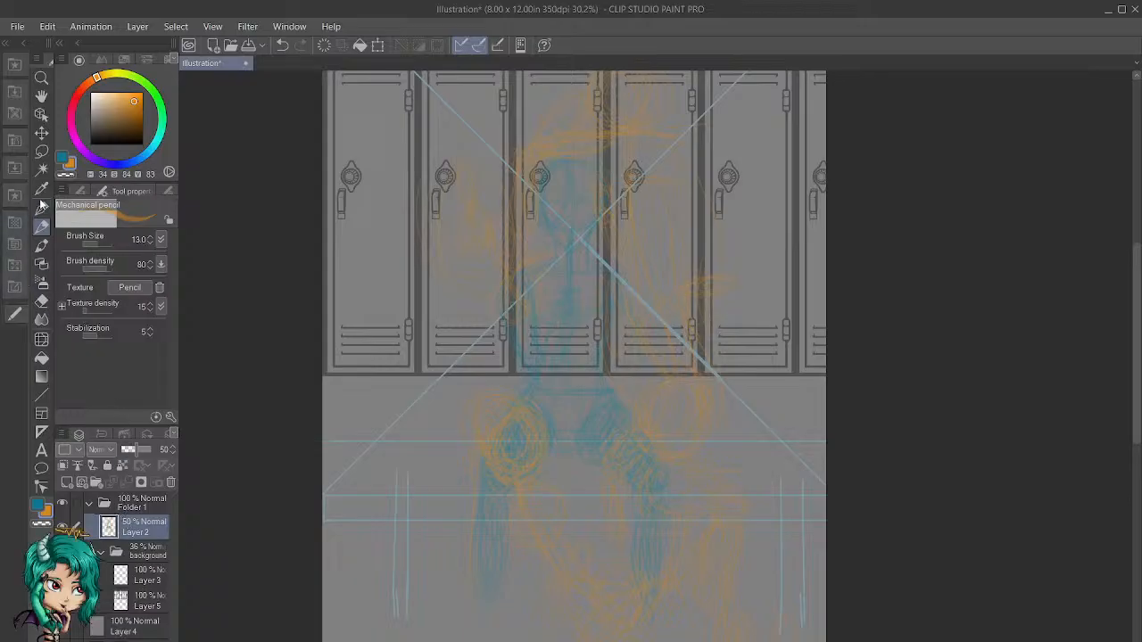
# Step: Set the drawing colour to light blue with hue 191, and lower Layer 2's opacity to 38%
pyautogui.click(148, 158)
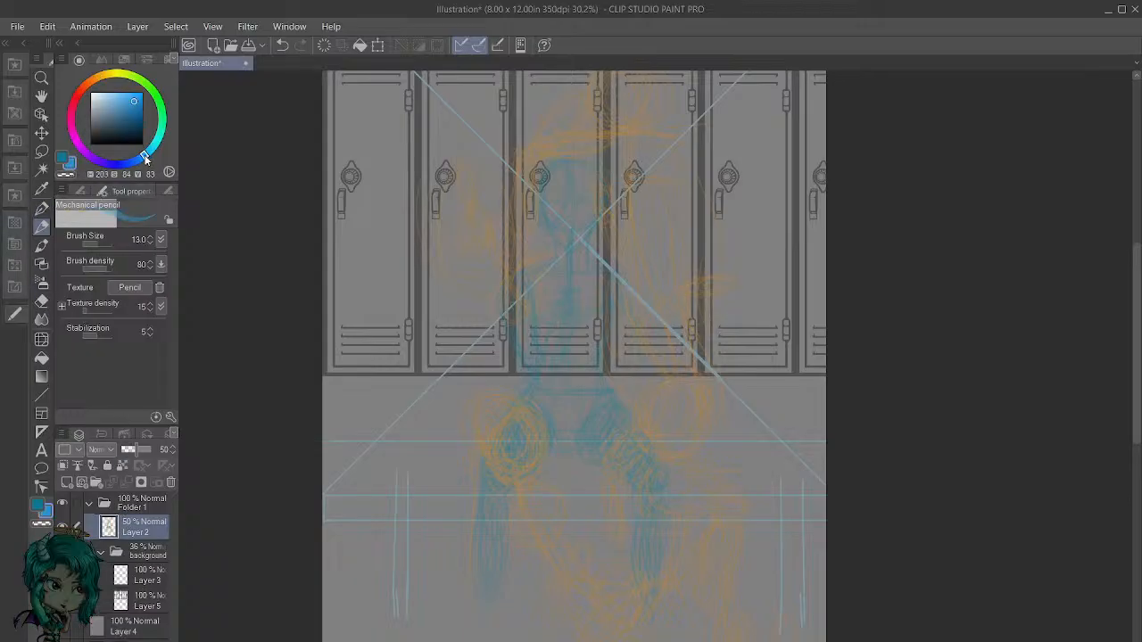
pyautogui.moveTo(147, 158); pyautogui.dragTo(151, 149)
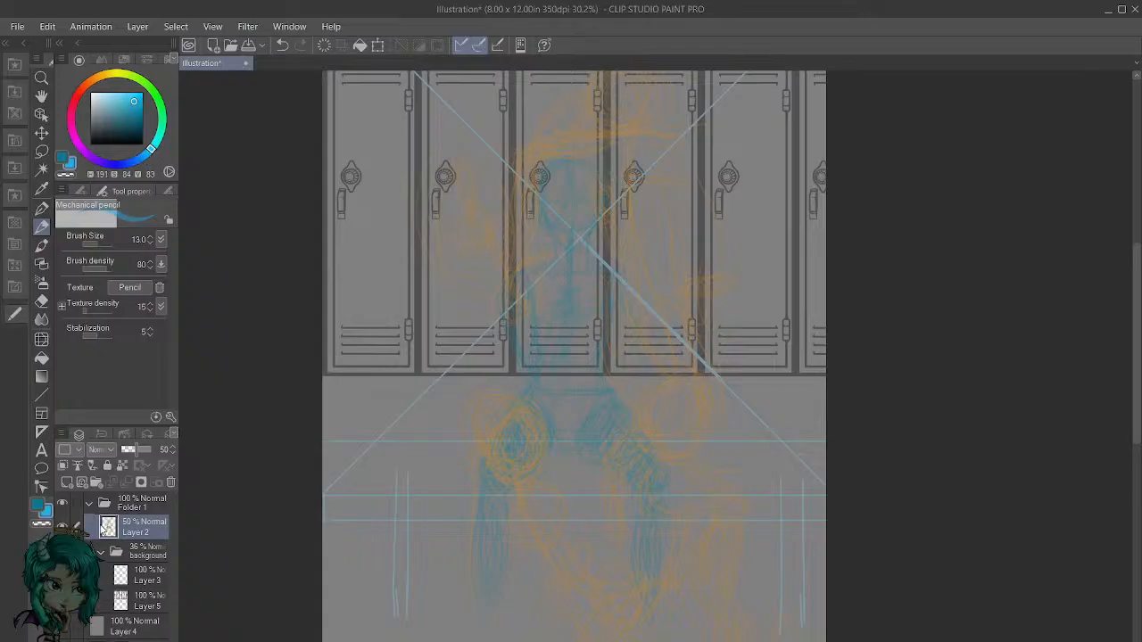
pyautogui.moveTo(134, 451); pyautogui.dragTo(141, 457)
# Step: Add a new layer above Layer 2 and start the seated figure's head circle with light blue arcs along its crown and side
pyautogui.scroll(3, 553, 268)
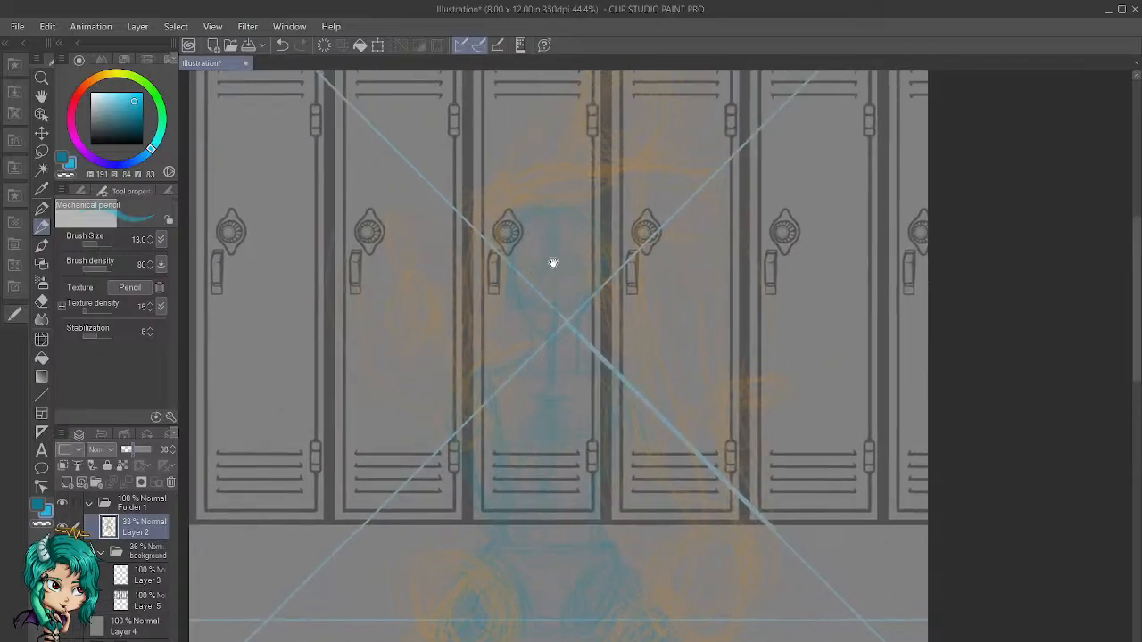
pyautogui.scroll(2, 547, 258)
pyautogui.scroll(-1, 531, 257)
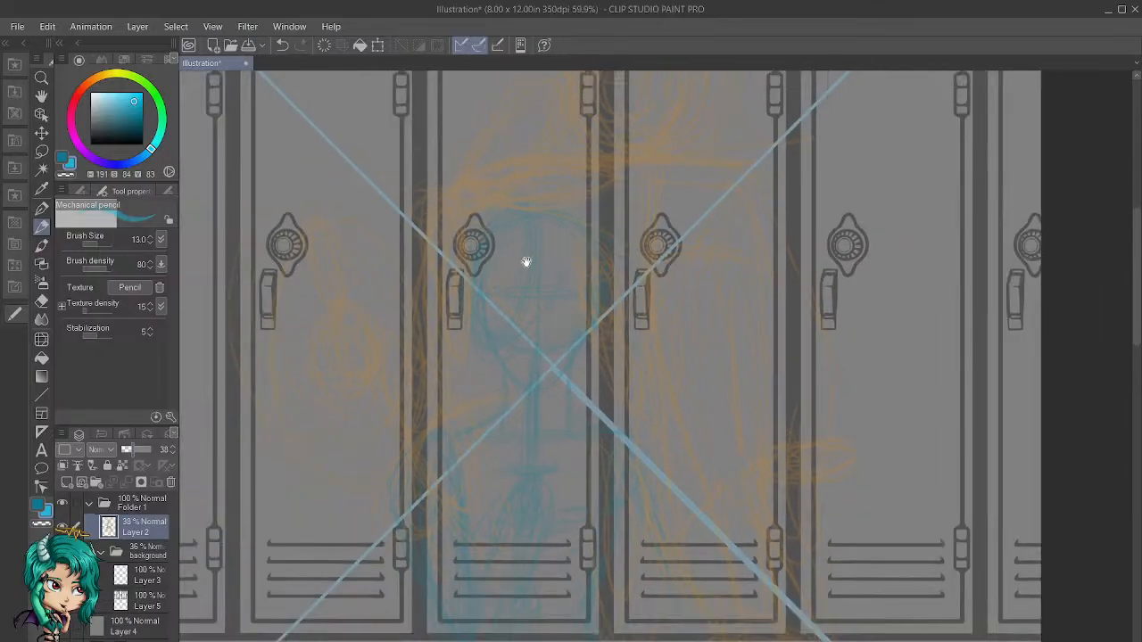
pyautogui.scroll(1, 535, 255)
pyautogui.scroll(1, 520, 261)
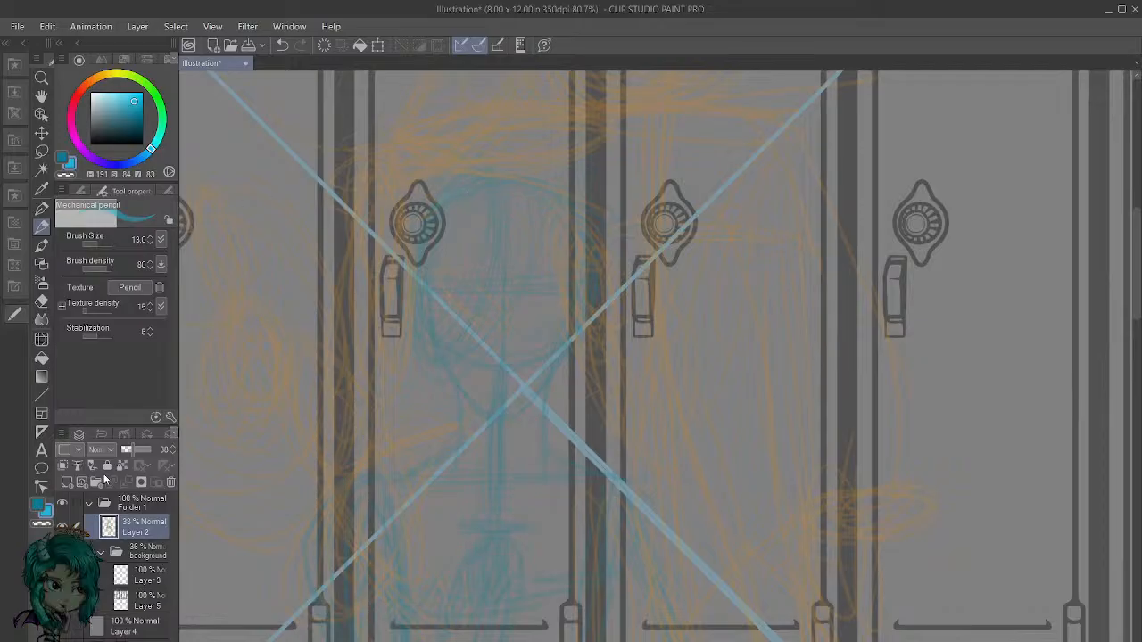
pyautogui.click(68, 482)
pyautogui.moveTo(427, 227)
pyautogui.mouseDown()
pyautogui.moveTo(458, 199)
pyautogui.moveTo(429, 217)
pyautogui.moveTo(499, 198)
pyautogui.moveTo(438, 204)
pyautogui.moveTo(517, 196)
pyautogui.moveTo(446, 197)
pyautogui.moveTo(540, 200)
pyautogui.moveTo(462, 191)
pyautogui.moveTo(551, 198)
pyautogui.mouseUp()
pyautogui.moveTo(432, 212)
pyautogui.mouseDown()
pyautogui.moveTo(419, 296)
pyautogui.moveTo(436, 336)
pyautogui.mouseUp()
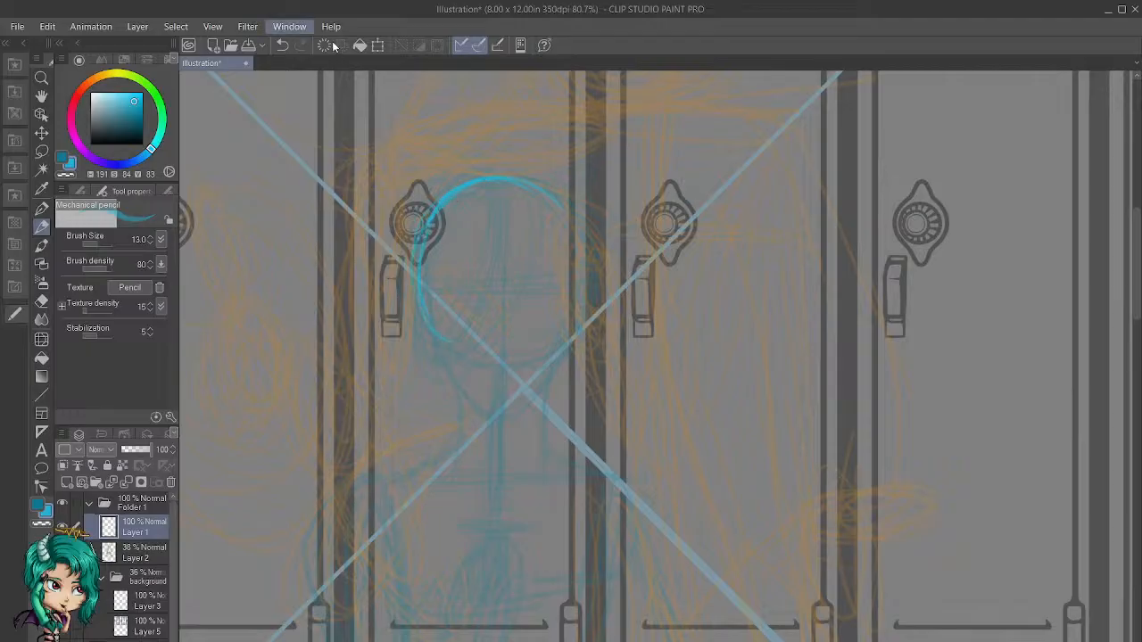
pyautogui.click(520, 44)
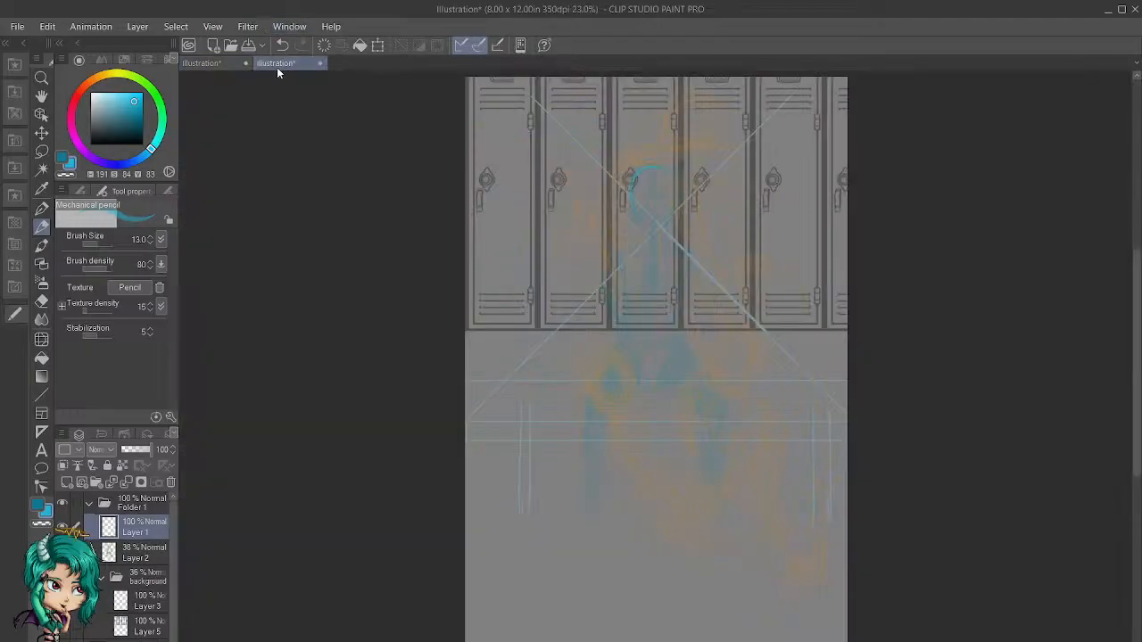
pyautogui.click(320, 64)
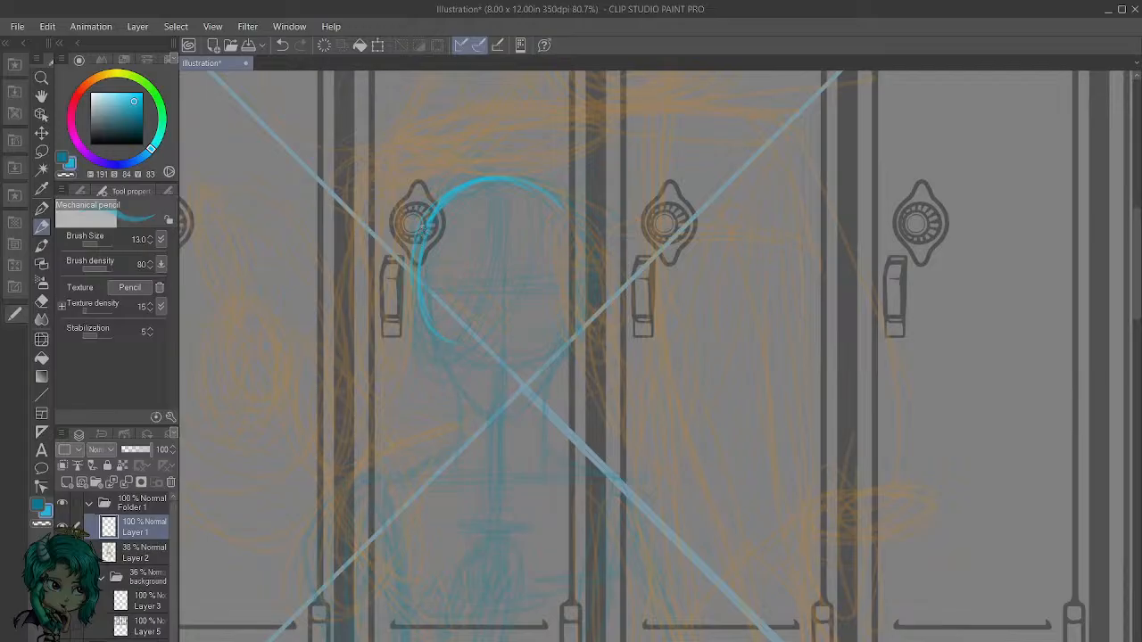
# Step: Complete and reinforce the seated figure's head circle with overlapping light blue strokes
pyautogui.moveTo(422, 319)
pyautogui.mouseDown()
pyautogui.moveTo(450, 205)
pyautogui.moveTo(451, 216)
pyautogui.moveTo(508, 178)
pyautogui.moveTo(520, 195)
pyautogui.moveTo(569, 207)
pyautogui.moveTo(535, 194)
pyautogui.moveTo(589, 257)
pyautogui.mouseUp()
pyautogui.moveTo(549, 200)
pyautogui.mouseDown()
pyautogui.moveTo(596, 273)
pyautogui.moveTo(590, 319)
pyautogui.mouseUp()
pyautogui.moveTo(431, 329)
pyautogui.mouseDown()
pyautogui.moveTo(475, 359)
pyautogui.moveTo(525, 353)
pyautogui.mouseUp()
pyautogui.moveTo(441, 349)
pyautogui.mouseDown()
pyautogui.moveTo(415, 294)
pyautogui.moveTo(425, 216)
pyautogui.mouseUp()
pyautogui.moveTo(564, 194)
pyautogui.mouseDown()
pyautogui.moveTo(586, 225)
pyautogui.moveTo(594, 275)
pyautogui.moveTo(593, 307)
pyautogui.moveTo(570, 335)
pyautogui.mouseUp()
pyautogui.moveTo(420, 284)
pyautogui.mouseDown()
pyautogui.moveTo(440, 336)
pyautogui.moveTo(425, 318)
pyautogui.moveTo(489, 367)
pyautogui.mouseUp()
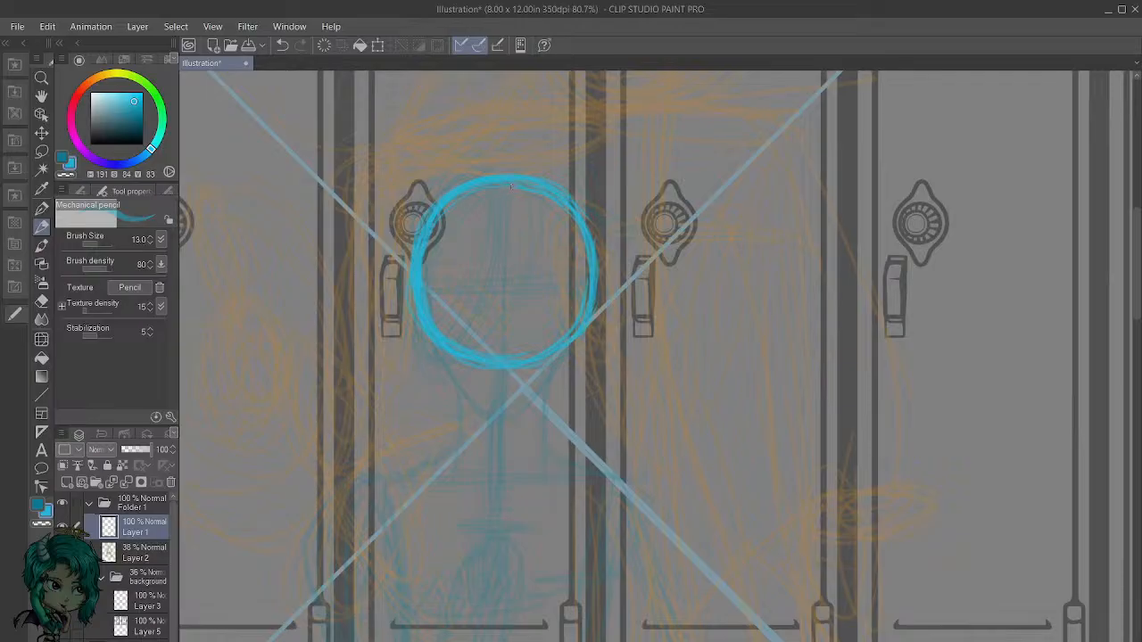
# Step: Add the curved vertical centre line and eye line to the head circle, and draw the jaw tapering to the chin
pyautogui.moveTo(500, 183); pyautogui.dragTo(500, 301)
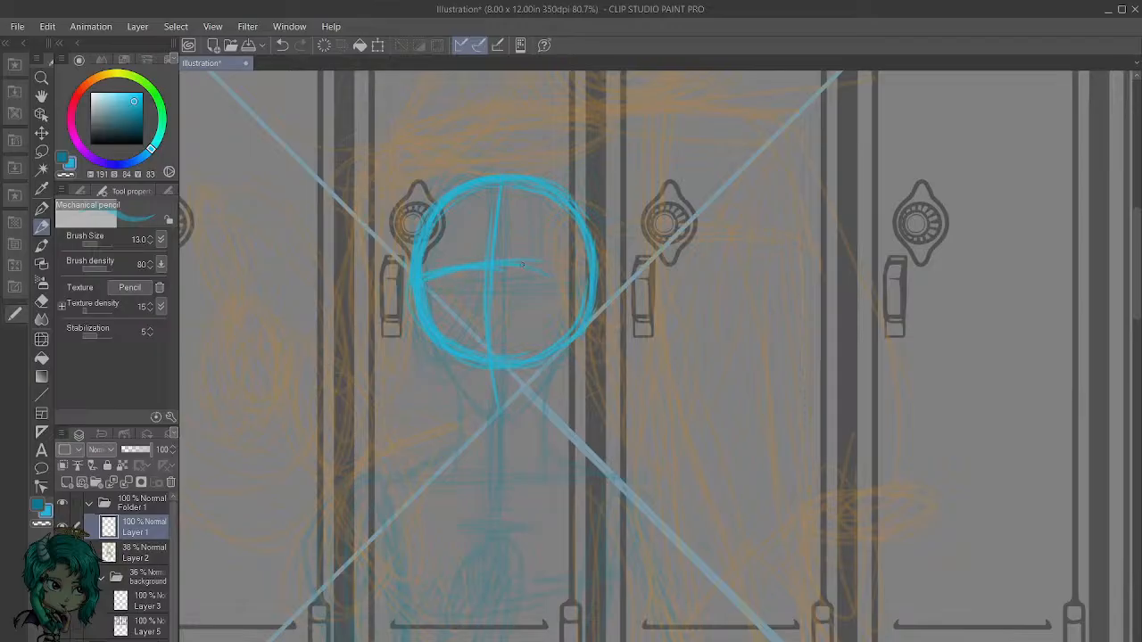
pyautogui.moveTo(410, 279); pyautogui.dragTo(589, 270)
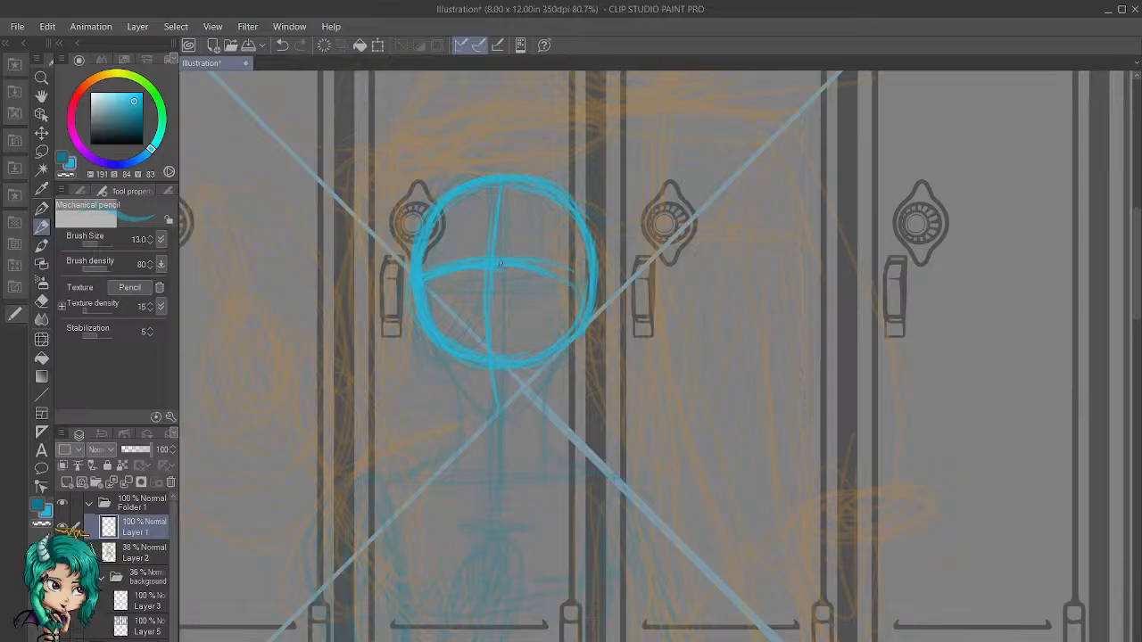
pyautogui.scroll(-3, 458, 296)
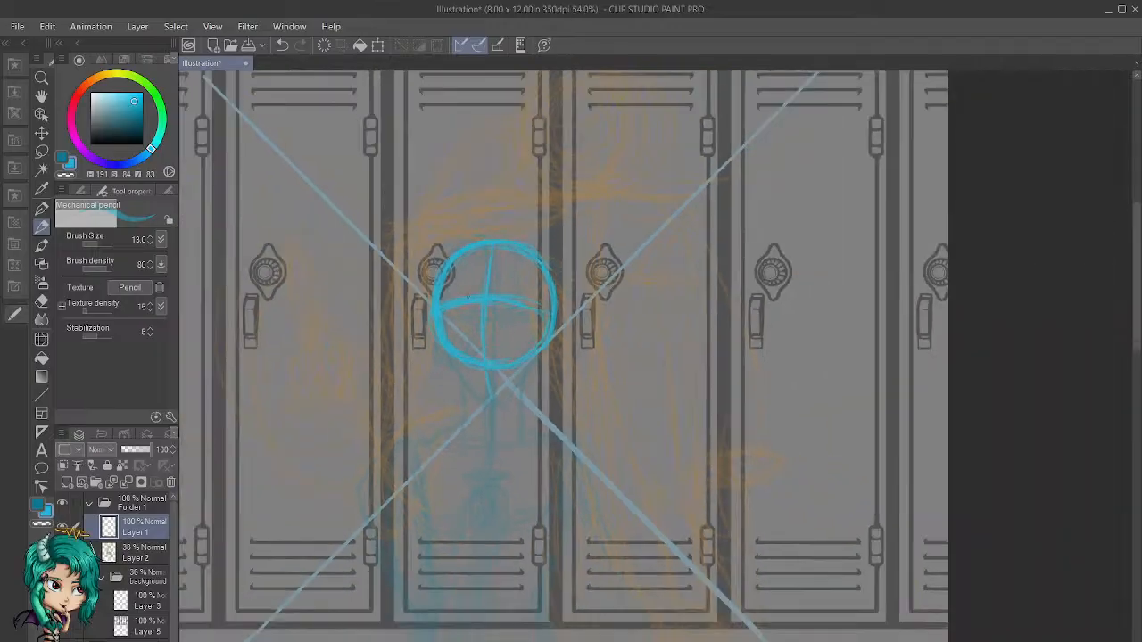
pyautogui.scroll(2, 439, 381)
pyautogui.scroll(4, 483, 320)
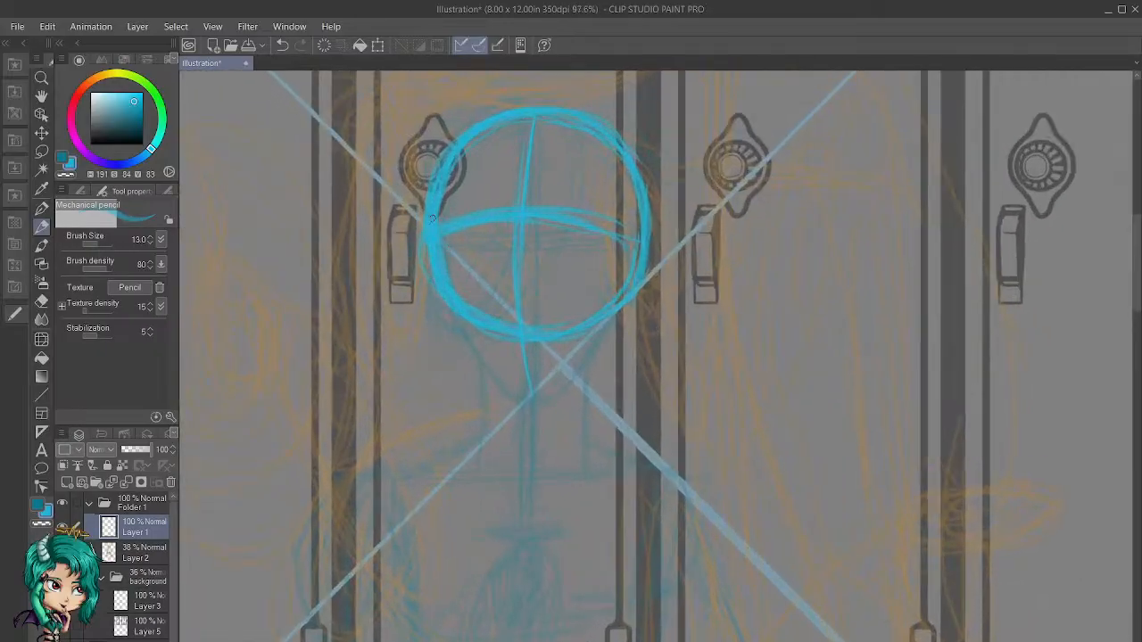
pyautogui.moveTo(453, 314)
pyautogui.mouseDown()
pyautogui.moveTo(498, 385)
pyautogui.moveTo(546, 382)
pyautogui.moveTo(585, 343)
pyautogui.mouseUp()
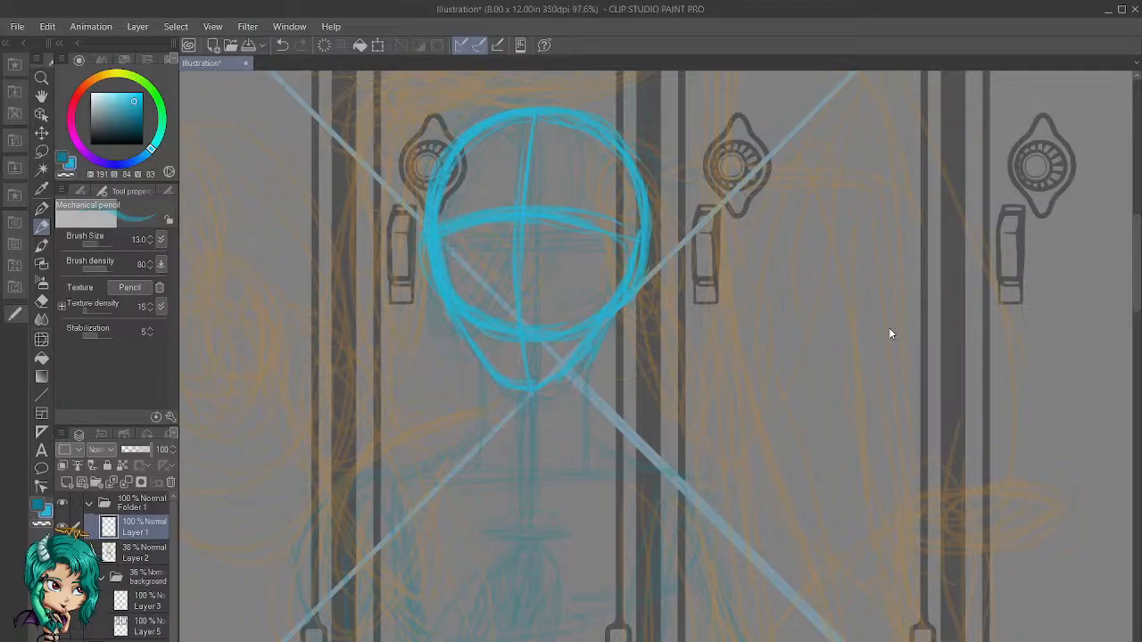
# Step: Draw the seated figure's neck and a straight shoulder line with a small circle at each shoulder joint
pyautogui.scroll(-2, 571, 438)
pyautogui.moveTo(579, 490); pyautogui.dragTo(476, 363)
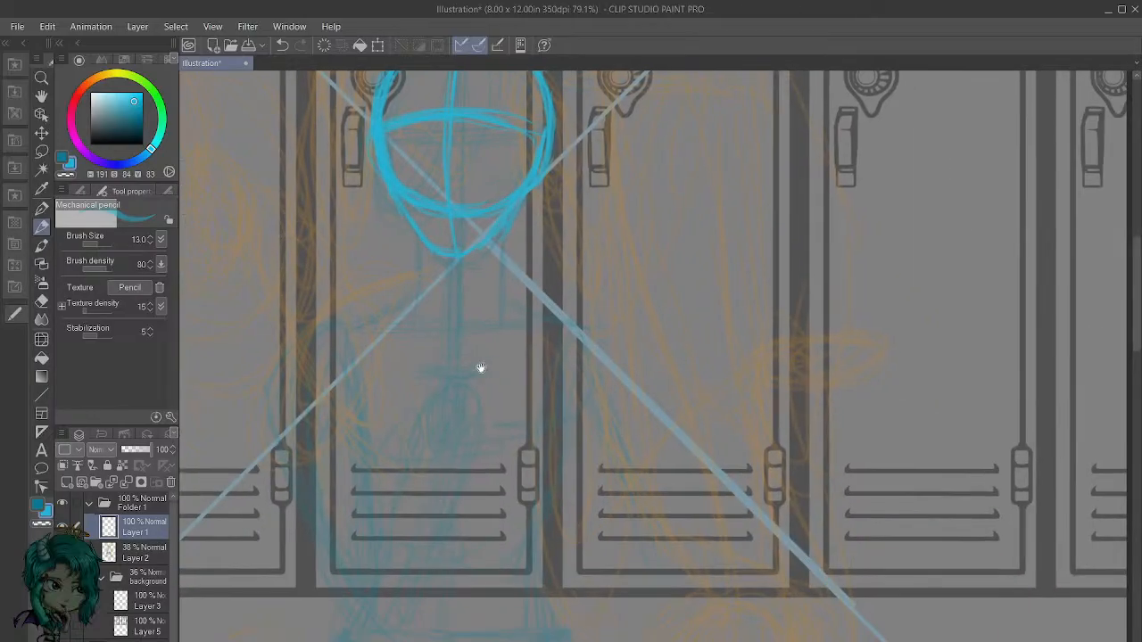
pyautogui.scroll(1, 476, 363)
pyautogui.moveTo(417, 254); pyautogui.dragTo(412, 222)
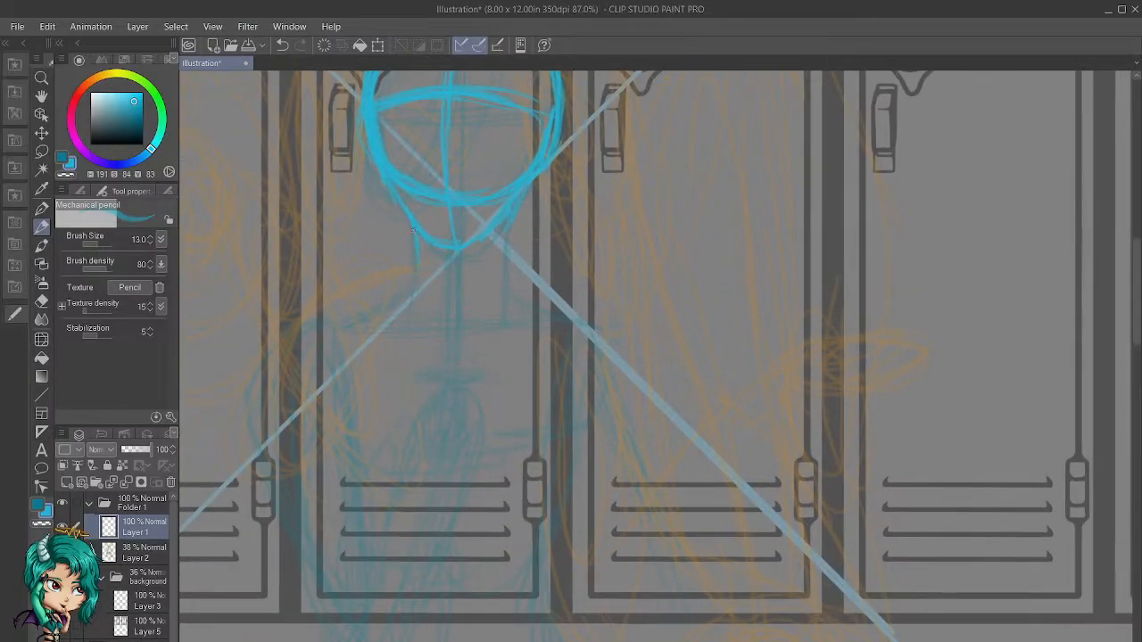
pyautogui.moveTo(448, 259)
pyautogui.mouseDown()
pyautogui.moveTo(450, 300)
pyautogui.moveTo(450, 285)
pyautogui.moveTo(430, 314)
pyautogui.moveTo(611, 315)
pyautogui.moveTo(487, 317)
pyautogui.mouseUp()
pyautogui.moveTo(339, 328)
pyautogui.mouseDown()
pyautogui.moveTo(321, 332)
pyautogui.moveTo(341, 329)
pyautogui.mouseUp()
pyautogui.moveTo(605, 322)
pyautogui.mouseDown()
pyautogui.moveTo(610, 333)
pyautogui.moveTo(590, 312)
pyautogui.mouseUp()
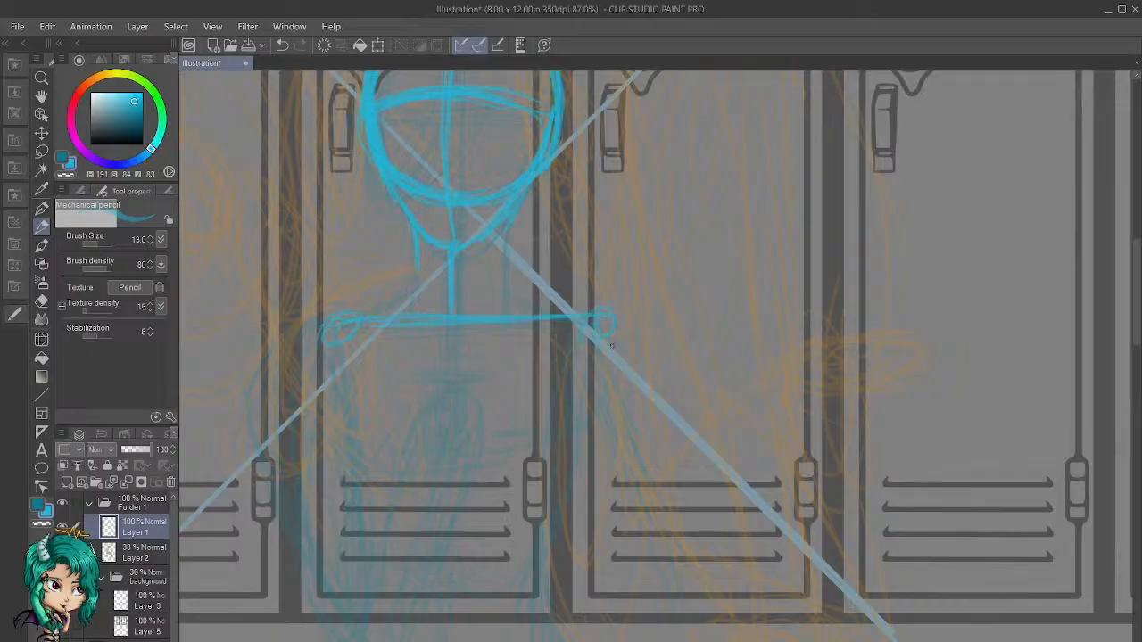
# Step: Draw the torso's vertical centre line from the shoulder line toward the waist, and curve one chest side inward from the shoulder
pyautogui.scroll(-2, 510, 387)
pyautogui.moveTo(434, 438); pyautogui.dragTo(545, 339)
pyautogui.scroll(-1, 540, 357)
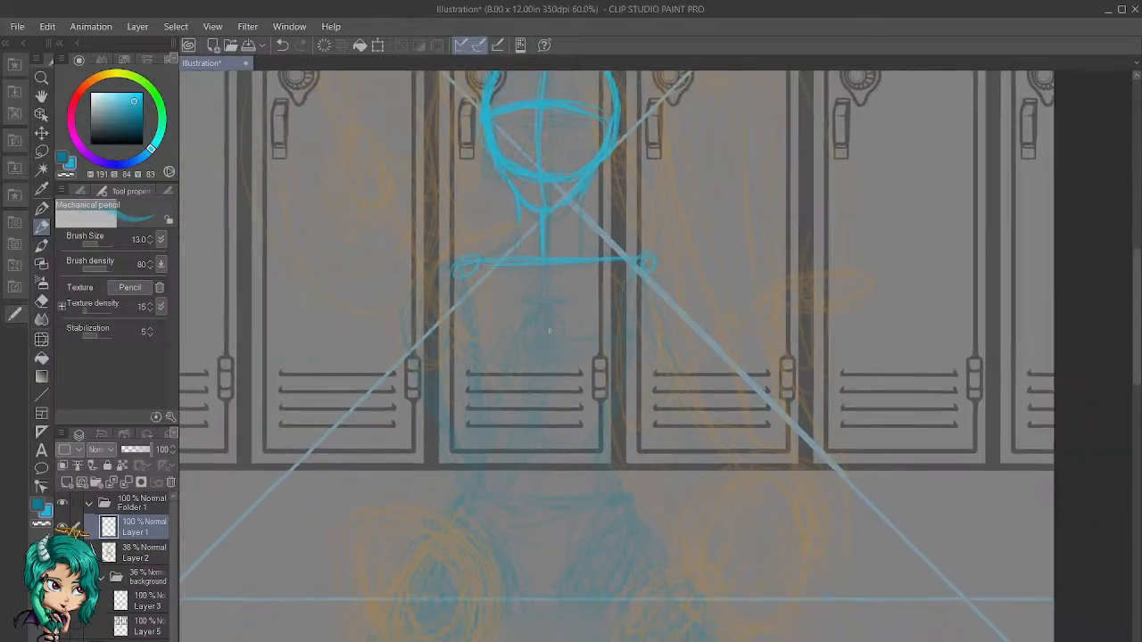
pyautogui.moveTo(545, 262); pyautogui.dragTo(545, 489)
pyautogui.scroll(2, 503, 294)
pyautogui.moveTo(455, 271); pyautogui.dragTo(523, 373)
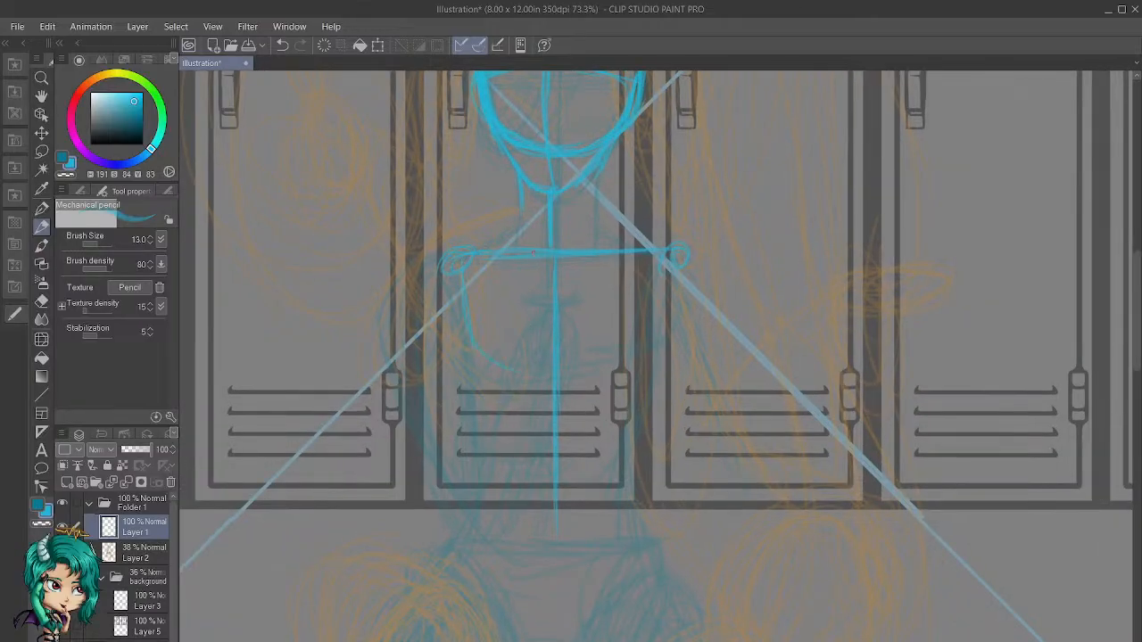
# Step: Build up the seated figure's ribcage with overlapping ovals centred on the torso line below the shoulders
pyautogui.moveTo(497, 312)
pyautogui.mouseDown()
pyautogui.moveTo(576, 390)
pyautogui.moveTo(501, 308)
pyautogui.moveTo(609, 352)
pyautogui.mouseUp()
pyautogui.moveTo(492, 356)
pyautogui.mouseDown()
pyautogui.moveTo(578, 425)
pyautogui.moveTo(612, 373)
pyautogui.mouseUp()
pyautogui.moveTo(496, 383)
pyautogui.mouseDown()
pyautogui.moveTo(546, 443)
pyautogui.moveTo(580, 432)
pyautogui.mouseUp()
pyautogui.moveTo(572, 375); pyautogui.dragTo(451, 312)
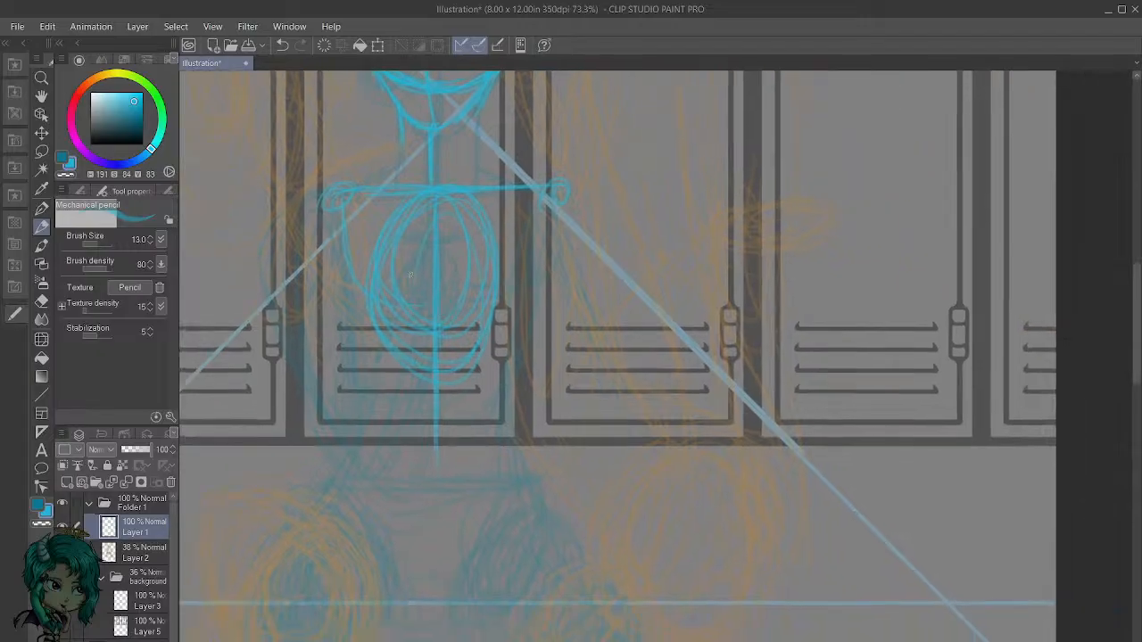
pyautogui.scroll(-1, 449, 309)
pyautogui.moveTo(375, 288); pyautogui.dragTo(431, 211)
pyautogui.moveTo(372, 304)
pyautogui.mouseDown()
pyautogui.moveTo(376, 355)
pyautogui.moveTo(457, 378)
pyautogui.mouseUp()
pyautogui.moveTo(385, 360); pyautogui.dragTo(458, 381)
pyautogui.moveTo(490, 243)
pyautogui.mouseDown()
pyautogui.moveTo(466, 192)
pyautogui.moveTo(508, 357)
pyautogui.mouseUp()
pyautogui.moveTo(491, 224); pyautogui.dragTo(511, 355)
pyautogui.moveTo(503, 308); pyautogui.dragTo(488, 370)
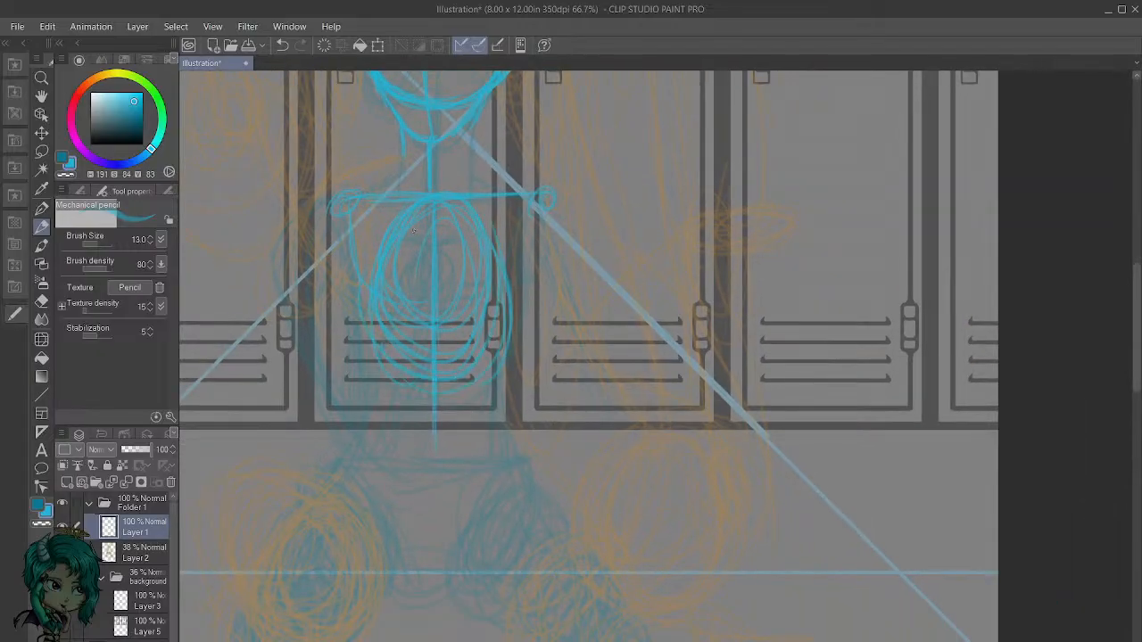
# Step: Draw the seated figure's pelvis as a rounded bowl flanked by two slanted hip ovals below the ribcage
pyautogui.scroll(-3, 393, 430)
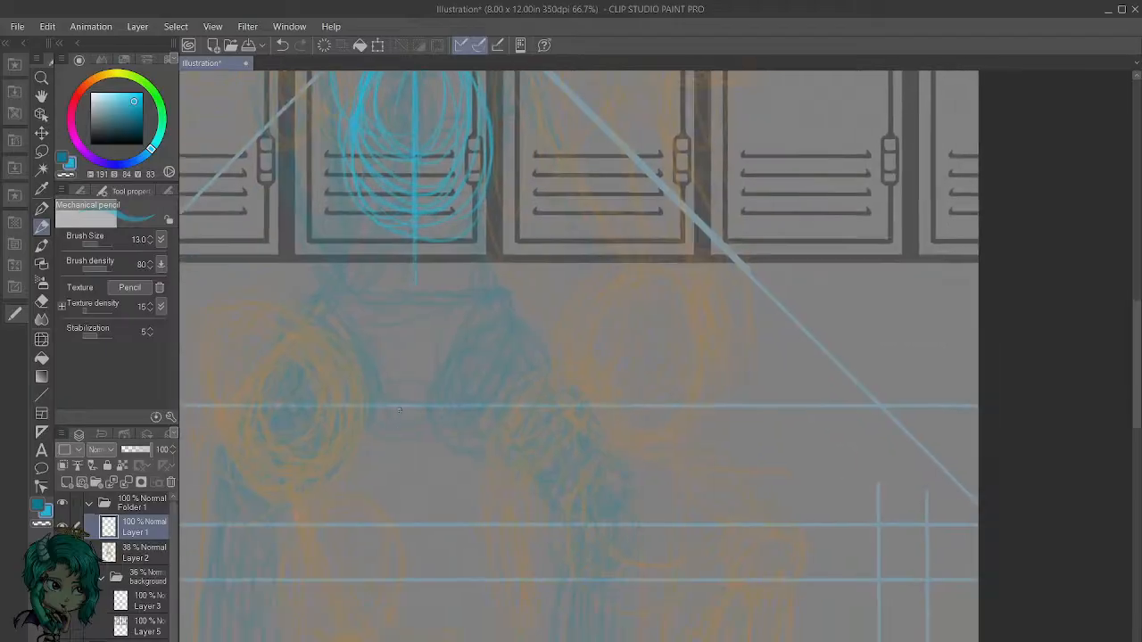
pyautogui.moveTo(480, 326); pyautogui.dragTo(484, 350)
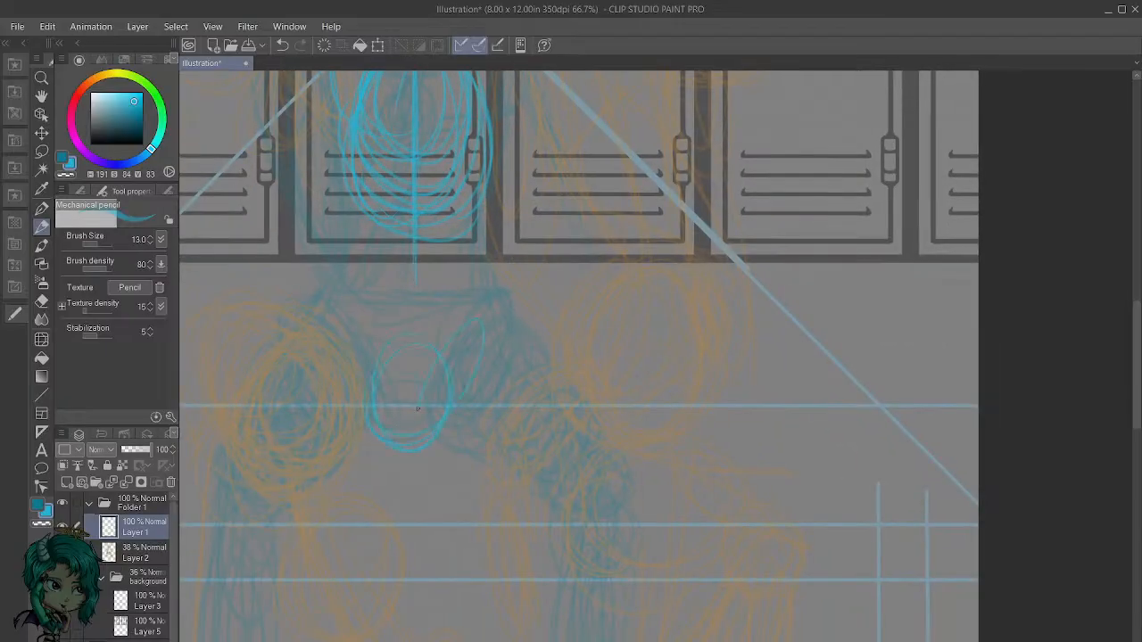
pyautogui.moveTo(436, 400)
pyautogui.mouseDown()
pyautogui.moveTo(496, 356)
pyautogui.moveTo(434, 420)
pyautogui.mouseUp()
pyautogui.hotkey('ctrl', 'z')
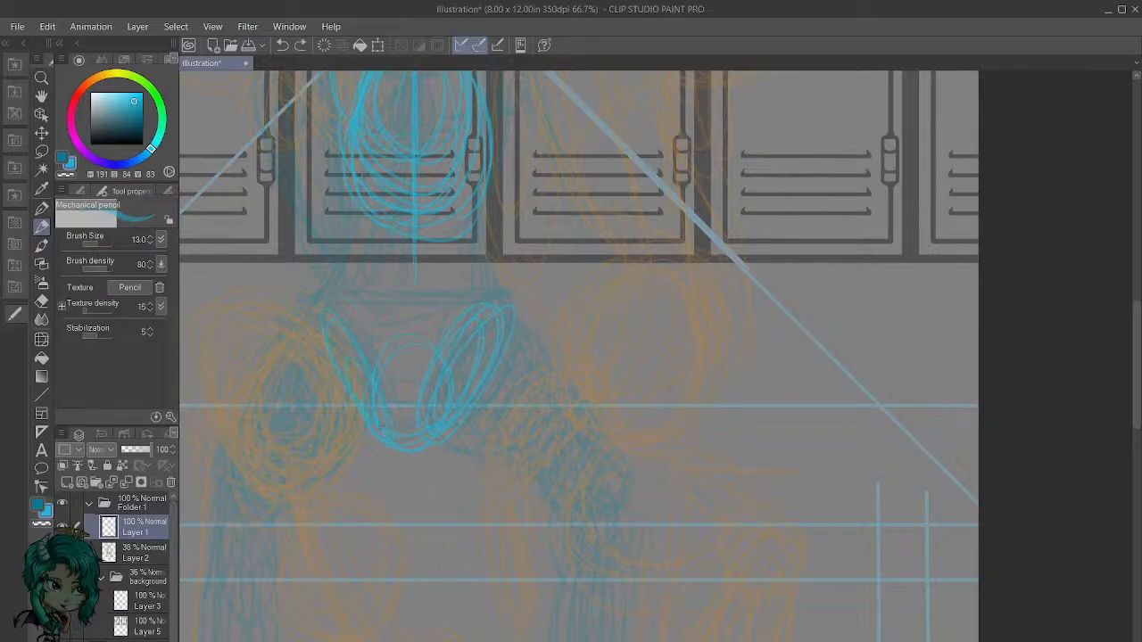
pyautogui.moveTo(432, 337); pyautogui.dragTo(490, 446)
pyautogui.scroll(-1, 498, 419)
pyautogui.moveTo(505, 370); pyautogui.dragTo(524, 460)
# Step: Reinforce the ribcage ovals, draw the second chest side inward from the shoulder, and add a line across the chest
pyautogui.scroll(1, 524, 461)
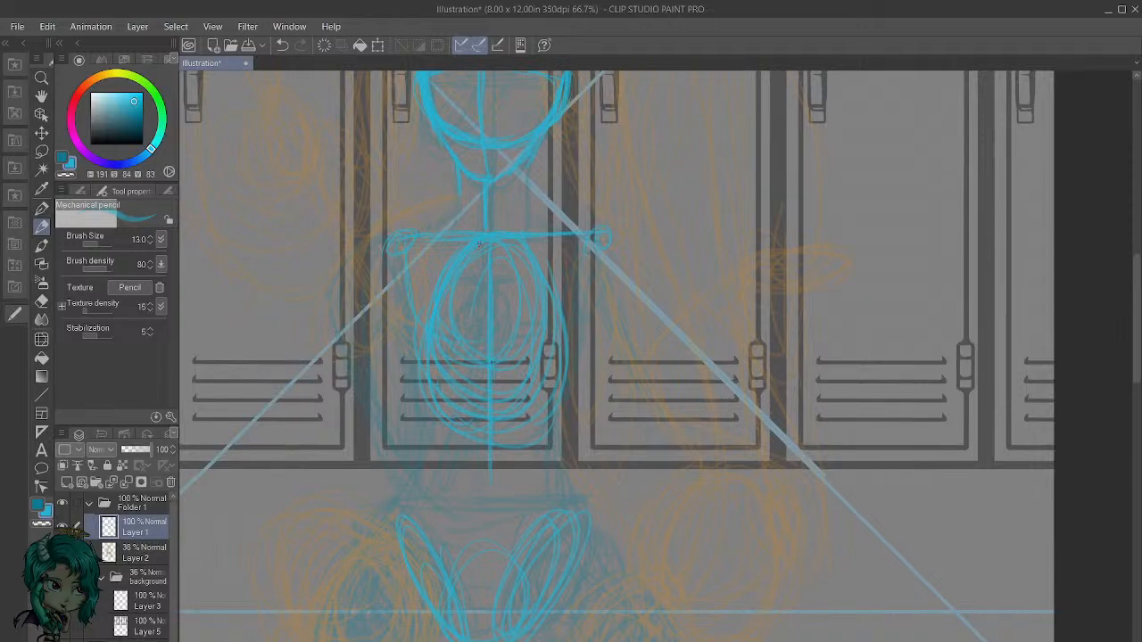
pyautogui.moveTo(436, 305)
pyautogui.mouseDown()
pyautogui.moveTo(451, 422)
pyautogui.moveTo(500, 448)
pyautogui.moveTo(546, 280)
pyautogui.mouseUp()
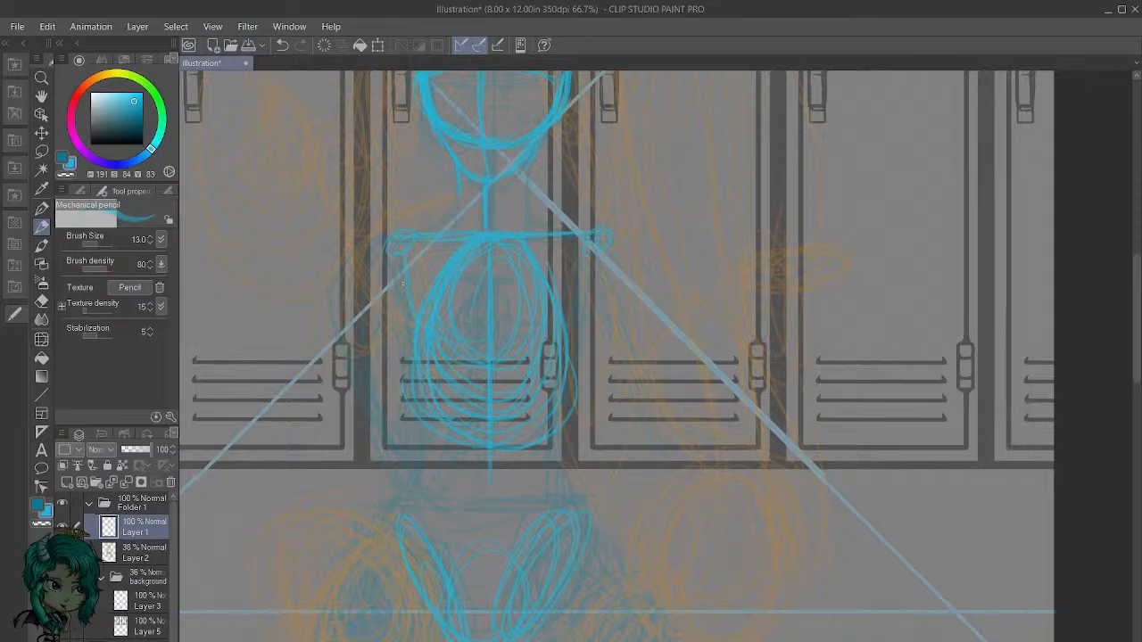
pyautogui.moveTo(589, 242); pyautogui.dragTo(558, 335)
pyautogui.moveTo(459, 338); pyautogui.dragTo(580, 327)
# Step: Draw both upper arms down from the shoulder joints, and give one arm a raised outward forearm ending in an open oval hand
pyautogui.moveTo(386, 259); pyautogui.dragTo(331, 367)
pyautogui.moveTo(371, 287); pyautogui.dragTo(329, 373)
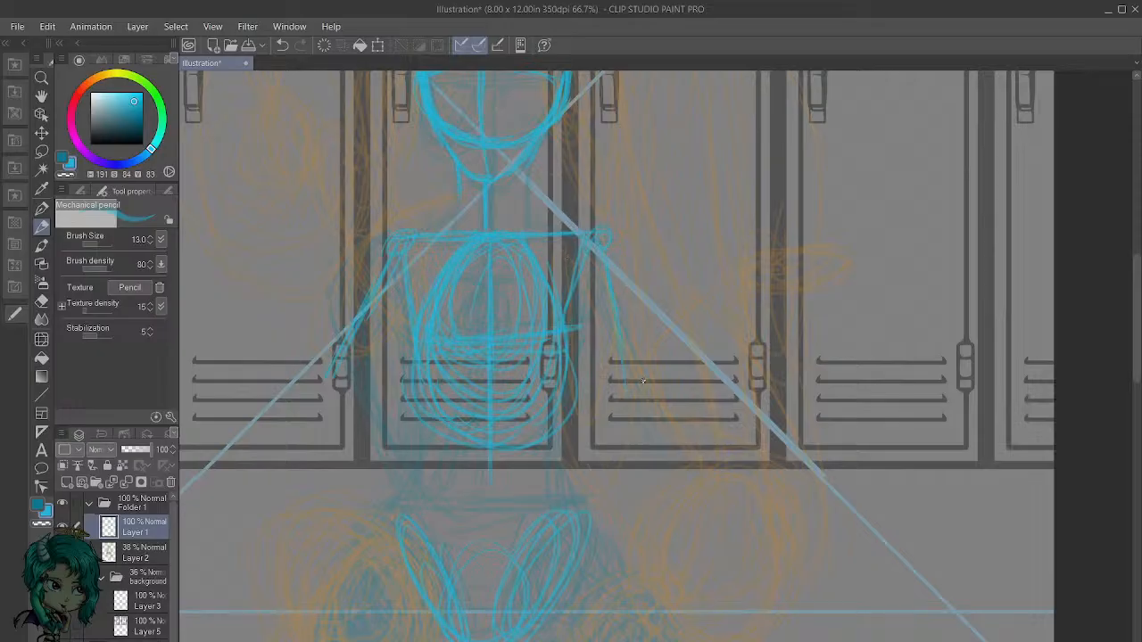
pyautogui.moveTo(640, 376); pyautogui.dragTo(497, 392)
pyautogui.moveTo(462, 325); pyautogui.dragTo(486, 435)
pyautogui.moveTo(467, 312); pyautogui.dragTo(478, 492)
pyautogui.moveTo(573, 307); pyautogui.dragTo(482, 472)
pyautogui.moveTo(505, 407)
pyautogui.mouseDown()
pyautogui.moveTo(604, 299)
pyautogui.moveTo(588, 313)
pyautogui.moveTo(611, 312)
pyautogui.moveTo(576, 315)
pyautogui.moveTo(524, 284)
pyautogui.mouseUp()
pyautogui.moveTo(529, 283)
pyautogui.mouseDown()
pyautogui.moveTo(590, 294)
pyautogui.moveTo(588, 285)
pyautogui.moveTo(494, 315)
pyautogui.moveTo(546, 332)
pyautogui.moveTo(571, 272)
pyautogui.mouseUp()
# Step: Draw the seated figure's thighs spreading outward from the hips and the lower legs dropping straight down from the knees
pyautogui.moveTo(417, 364); pyautogui.dragTo(646, 539)
pyautogui.scroll(-2, 553, 216)
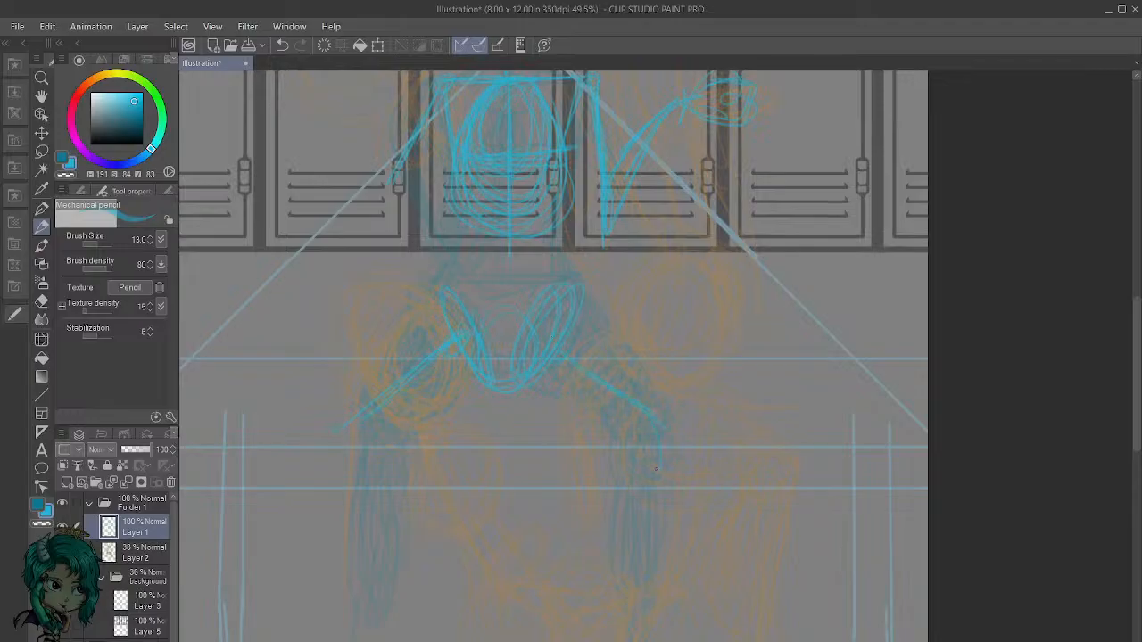
pyautogui.moveTo(627, 512); pyautogui.dragTo(592, 369)
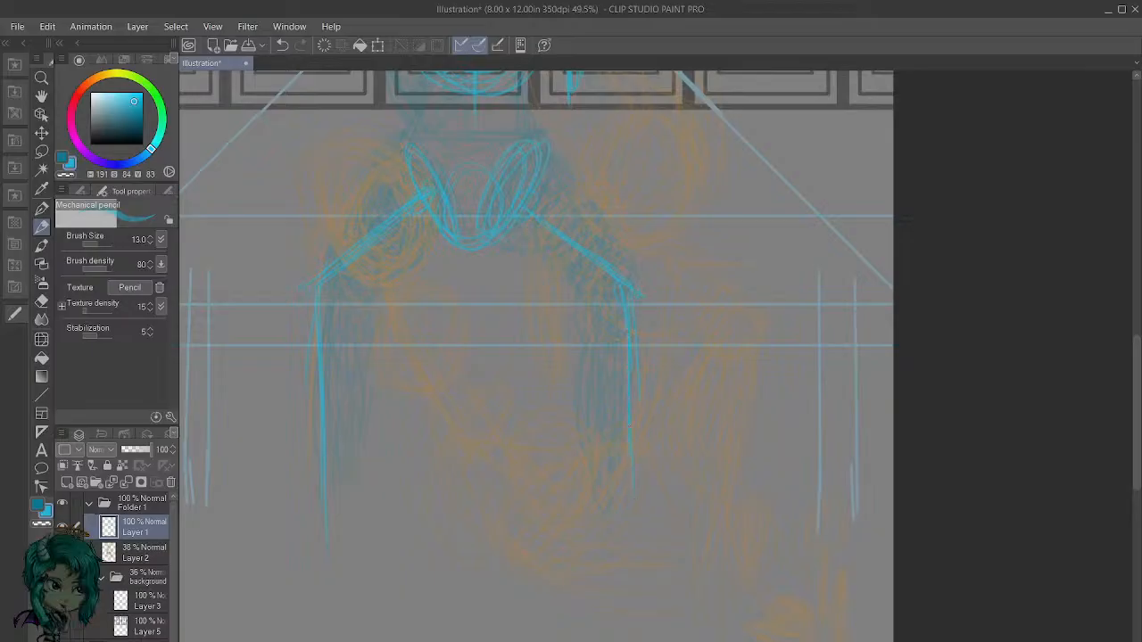
# Step: Sketch a boxy, outward-pointing foot at the end of the longer lower leg
pyautogui.scroll(-3, 623, 512)
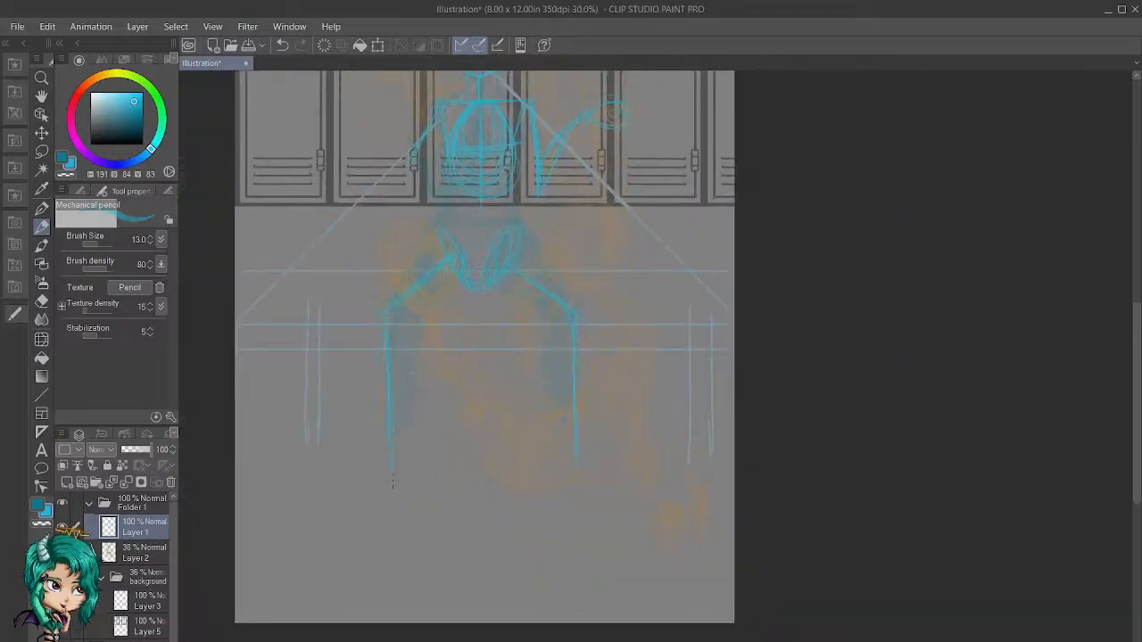
pyautogui.scroll(2, 427, 386)
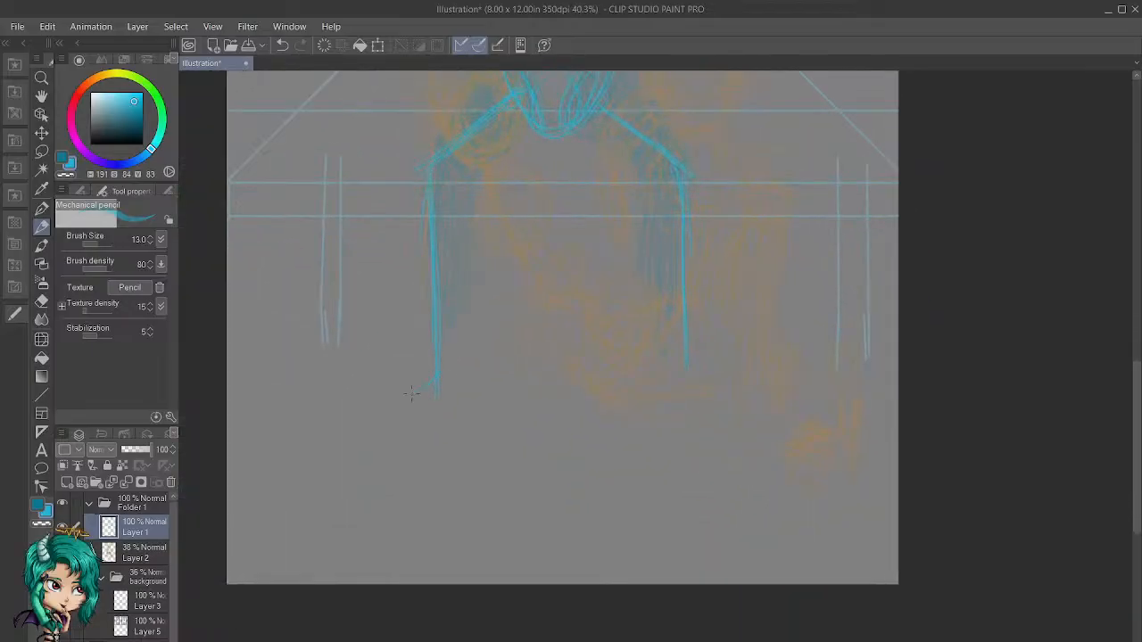
pyautogui.moveTo(430, 414)
pyautogui.mouseDown()
pyautogui.moveTo(388, 410)
pyautogui.moveTo(427, 414)
pyautogui.mouseUp()
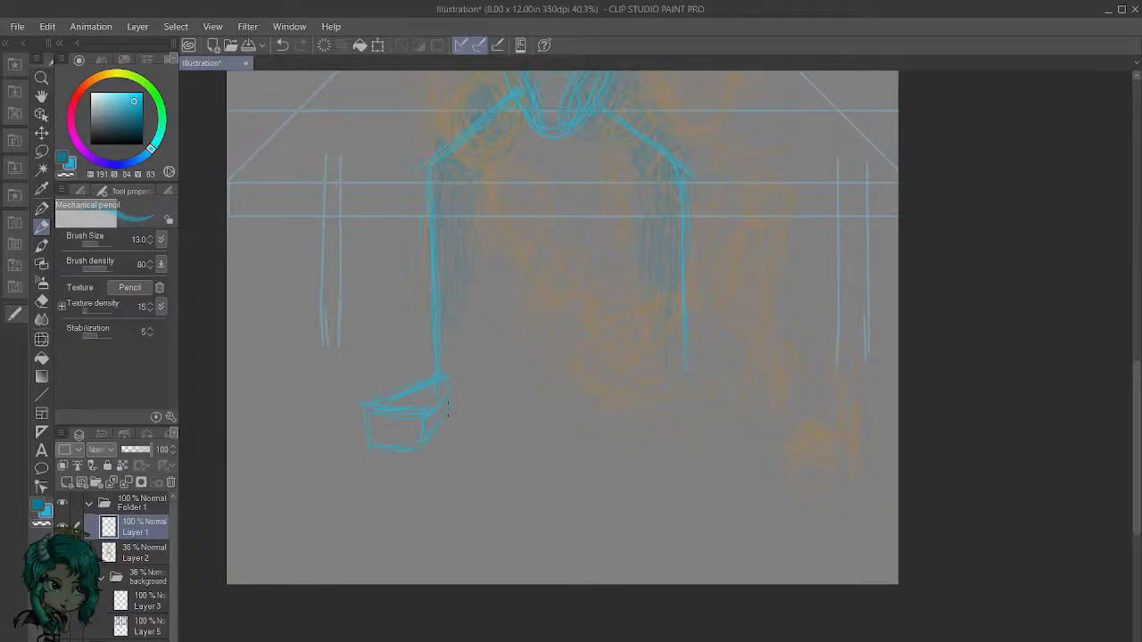
# Step: Draw a raised oval hand beside the seated figure's head and connect it to the bent arm's elbow and shoulder
pyautogui.scroll(-6, 486, 386)
pyautogui.moveTo(598, 373); pyautogui.dragTo(479, 443)
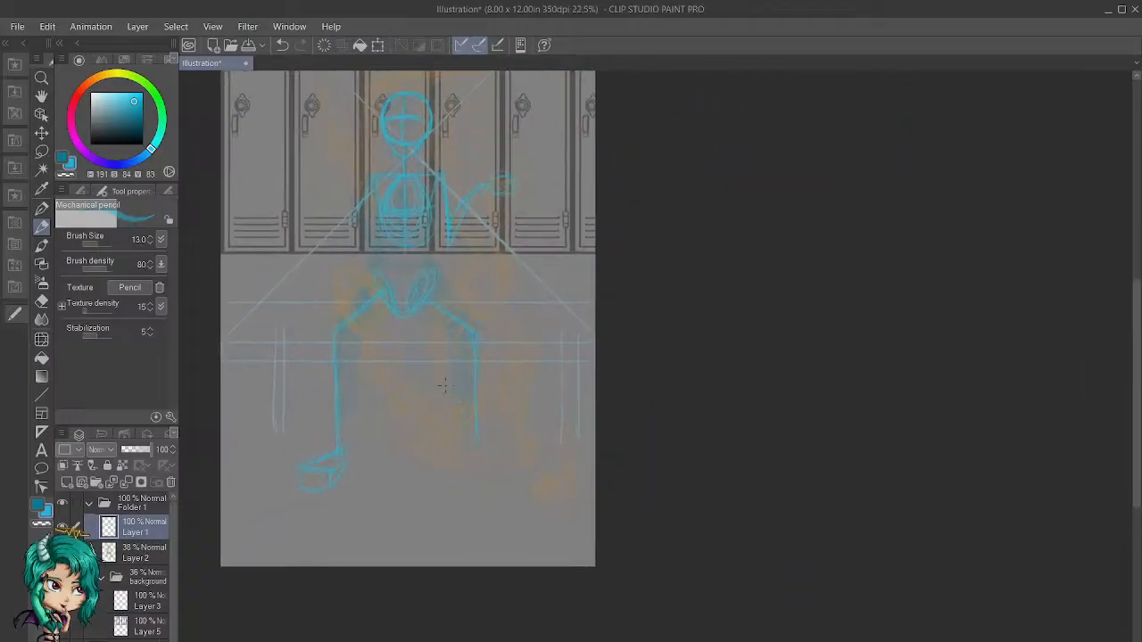
pyautogui.scroll(1, 423, 399)
pyautogui.moveTo(445, 381); pyautogui.dragTo(492, 464)
pyautogui.scroll(2, 492, 465)
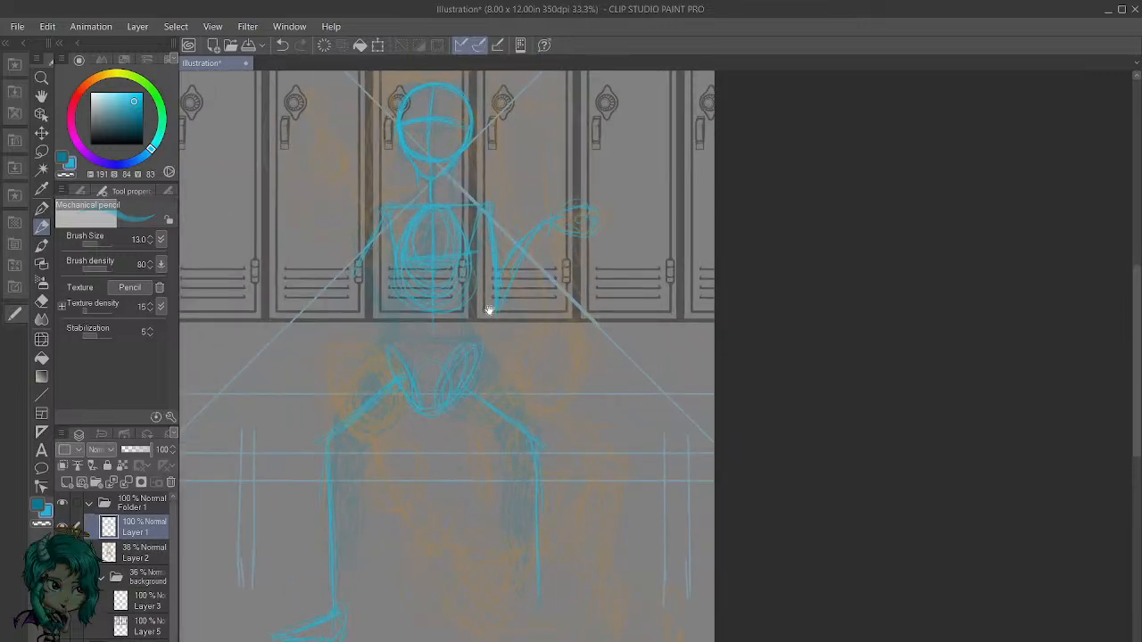
pyautogui.moveTo(448, 297); pyautogui.dragTo(498, 316)
pyautogui.scroll(3, 498, 319)
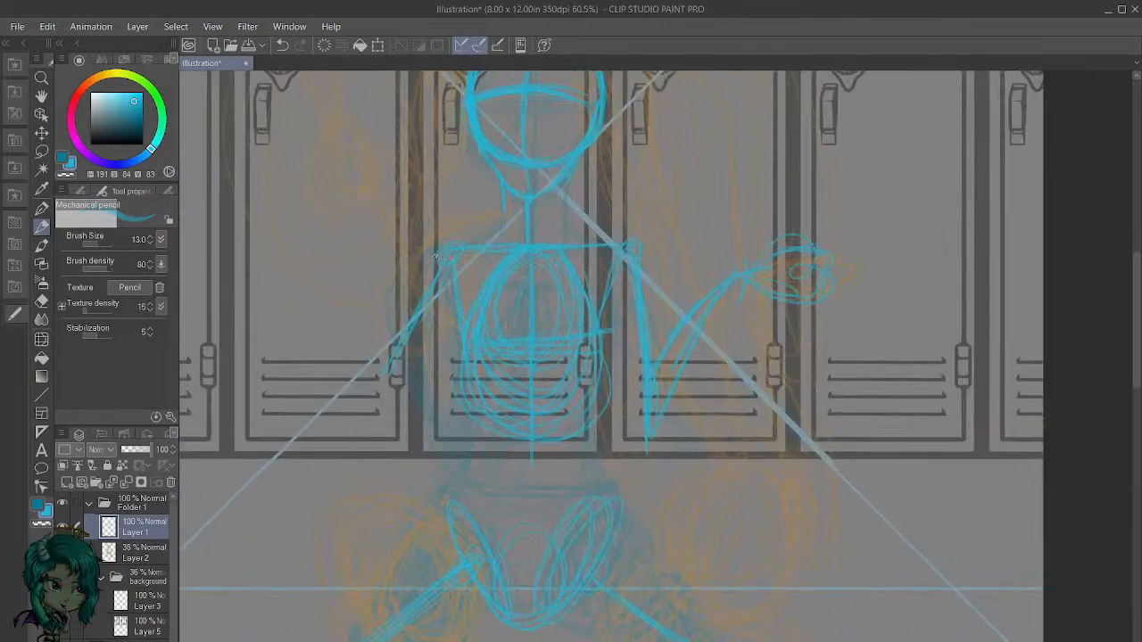
pyautogui.moveTo(364, 178); pyautogui.dragTo(387, 250)
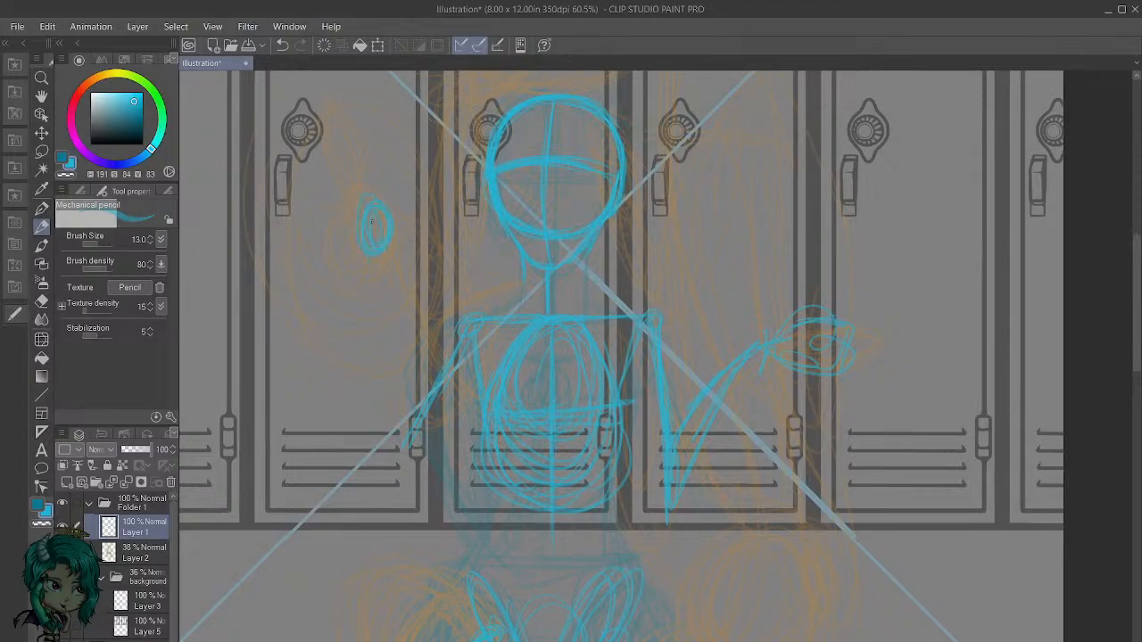
pyautogui.moveTo(380, 253); pyautogui.dragTo(410, 437)
pyautogui.moveTo(393, 247); pyautogui.dragTo(463, 320)
pyautogui.moveTo(414, 266)
pyautogui.mouseDown()
pyautogui.moveTo(473, 327)
pyautogui.moveTo(378, 237)
pyautogui.moveTo(457, 319)
pyautogui.moveTo(420, 301)
pyautogui.moveTo(427, 289)
pyautogui.moveTo(415, 366)
pyautogui.mouseUp()
pyautogui.moveTo(434, 296); pyautogui.dragTo(416, 368)
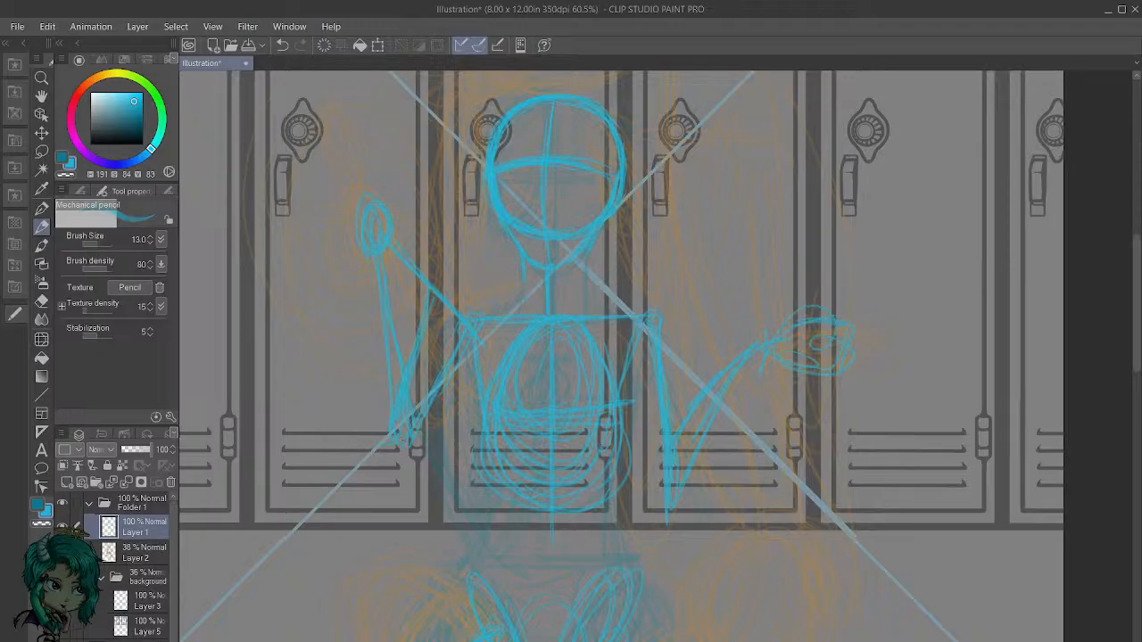
# Step: Sketch hair strokes sweeping from the crown down the side of the seated figure's head
pyautogui.moveTo(557, 274); pyautogui.dragTo(528, 348)
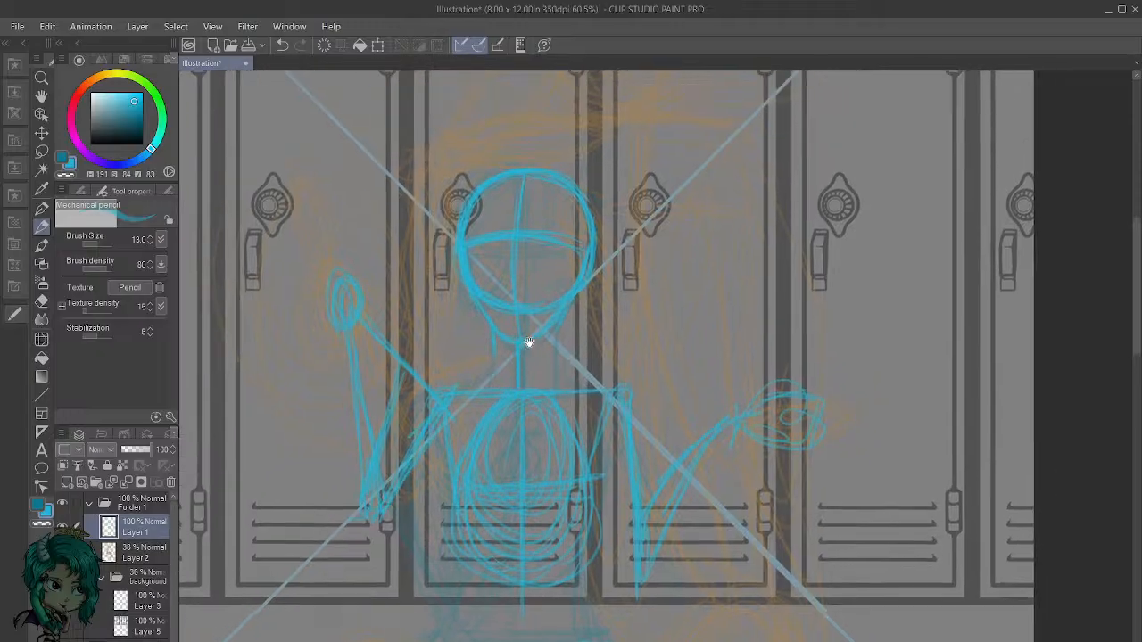
pyautogui.scroll(3, 515, 404)
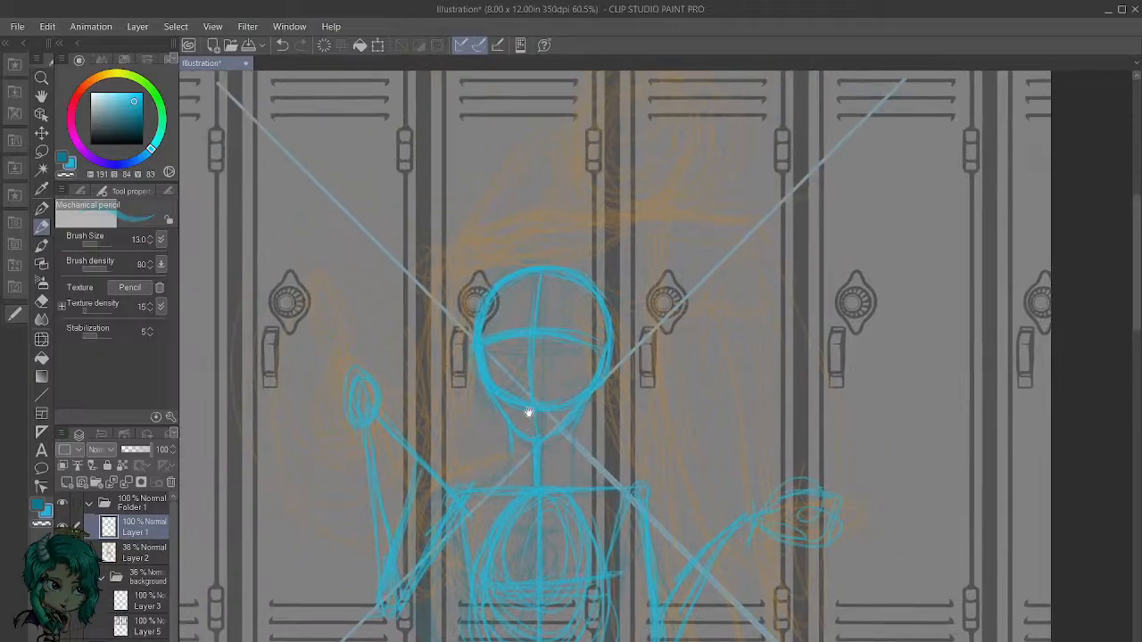
pyautogui.scroll(-1, 543, 339)
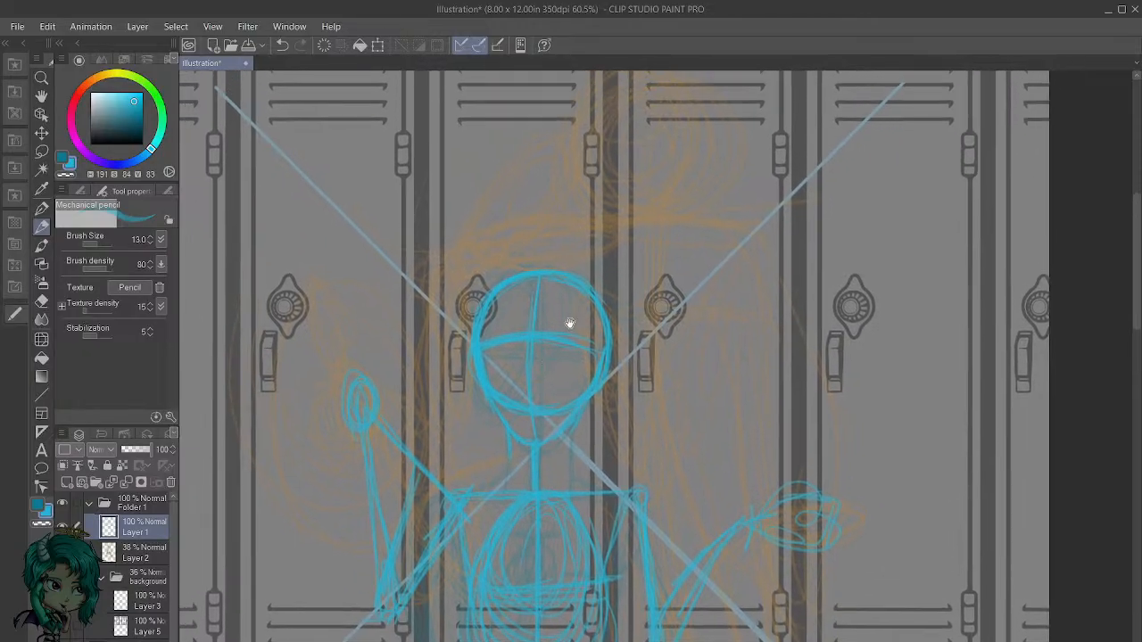
pyautogui.moveTo(532, 290)
pyautogui.mouseDown()
pyautogui.moveTo(553, 340)
pyautogui.moveTo(532, 301)
pyautogui.mouseUp()
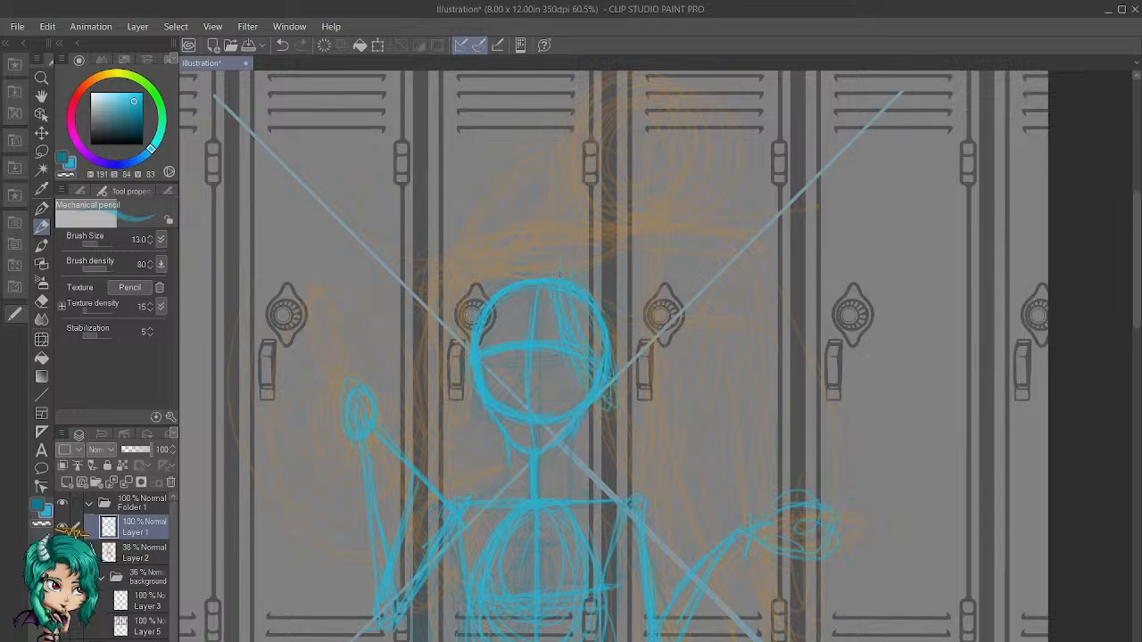
pyautogui.moveTo(606, 312)
pyautogui.mouseDown()
pyautogui.moveTo(615, 422)
pyautogui.moveTo(558, 282)
pyautogui.moveTo(613, 422)
pyautogui.mouseUp()
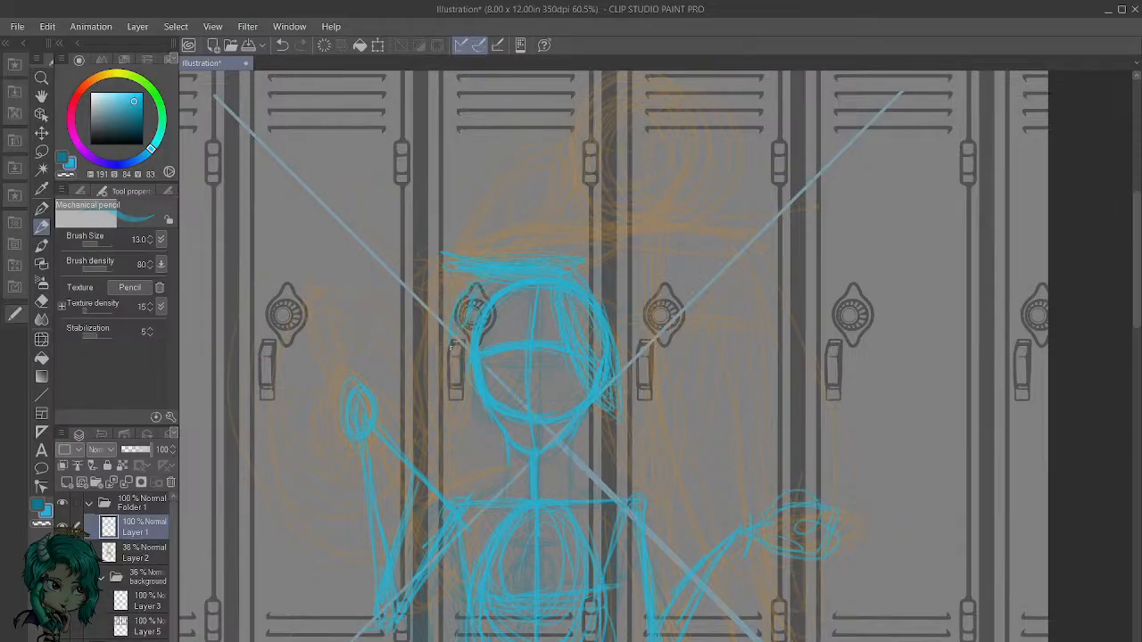
# Step: Draw the standing figure's flat arm across the top of the seated head, extending into a shoulder line with a joint circle
pyautogui.moveTo(606, 265); pyautogui.dragTo(539, 263)
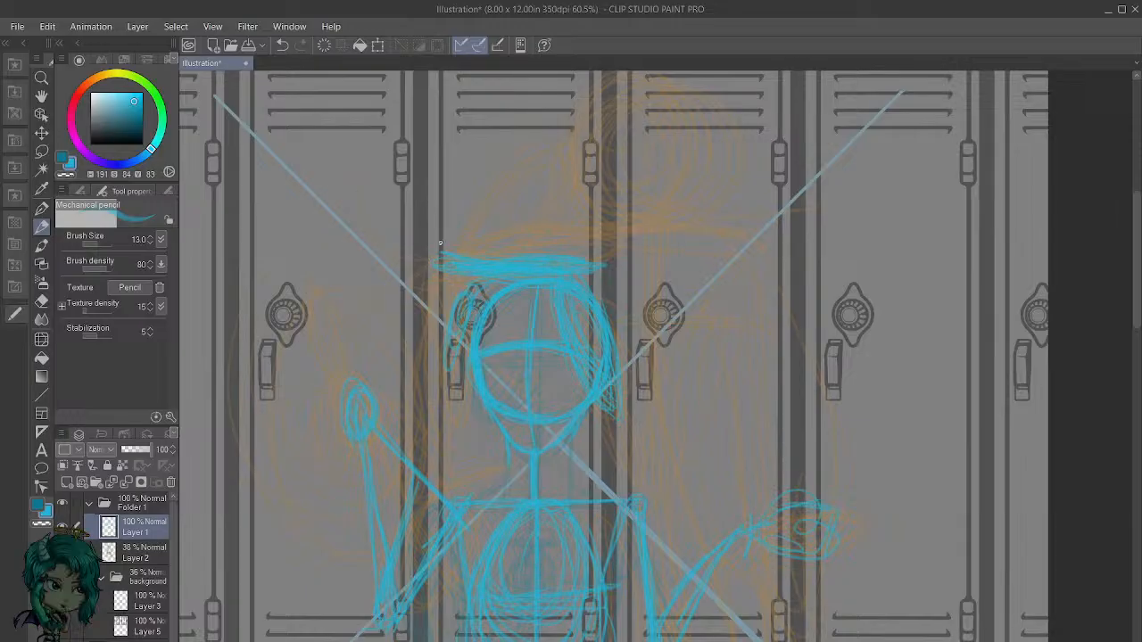
pyautogui.moveTo(429, 264); pyautogui.dragTo(352, 246)
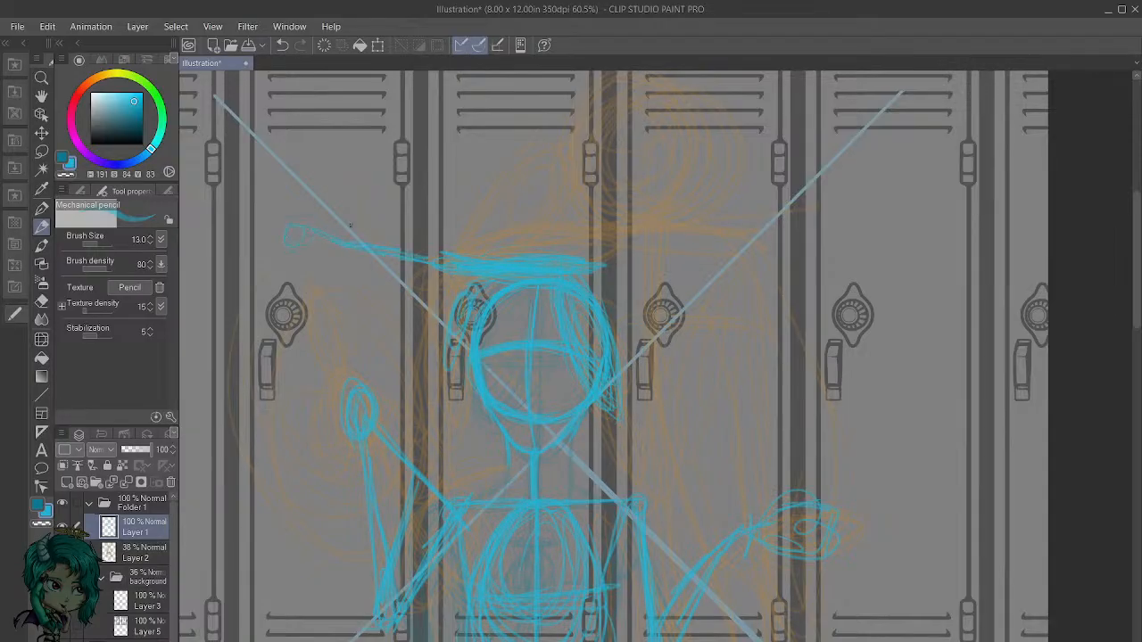
# Step: Add the standing figure's neck rising from the shoulder line and build up its head with overlapping circles
pyautogui.scroll(-3, 419, 330)
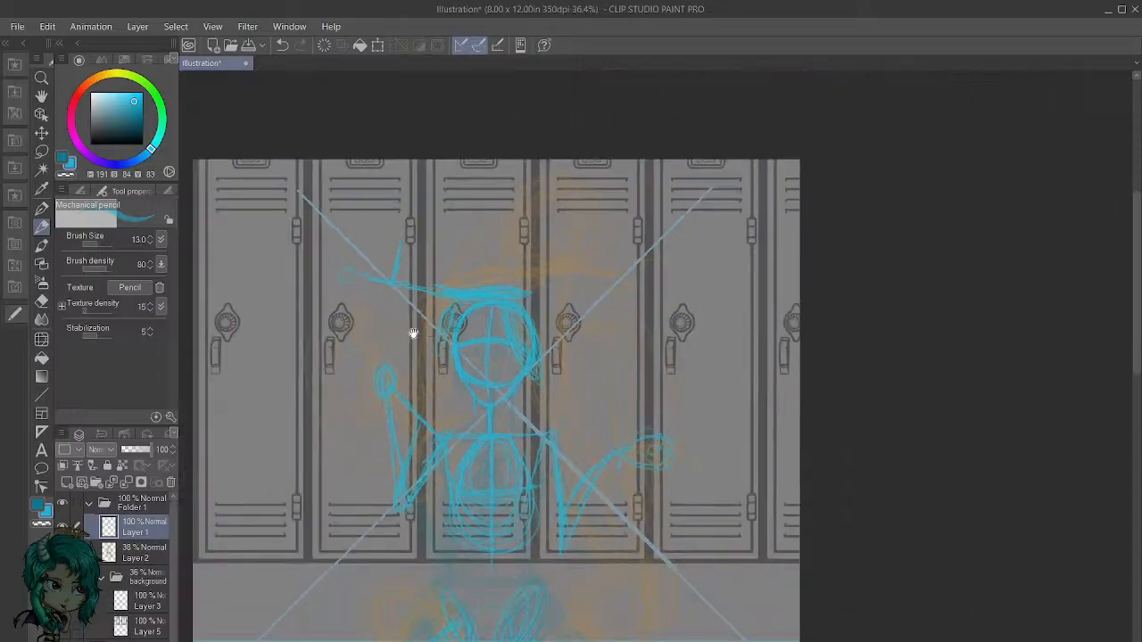
pyautogui.moveTo(532, 284); pyautogui.dragTo(530, 278)
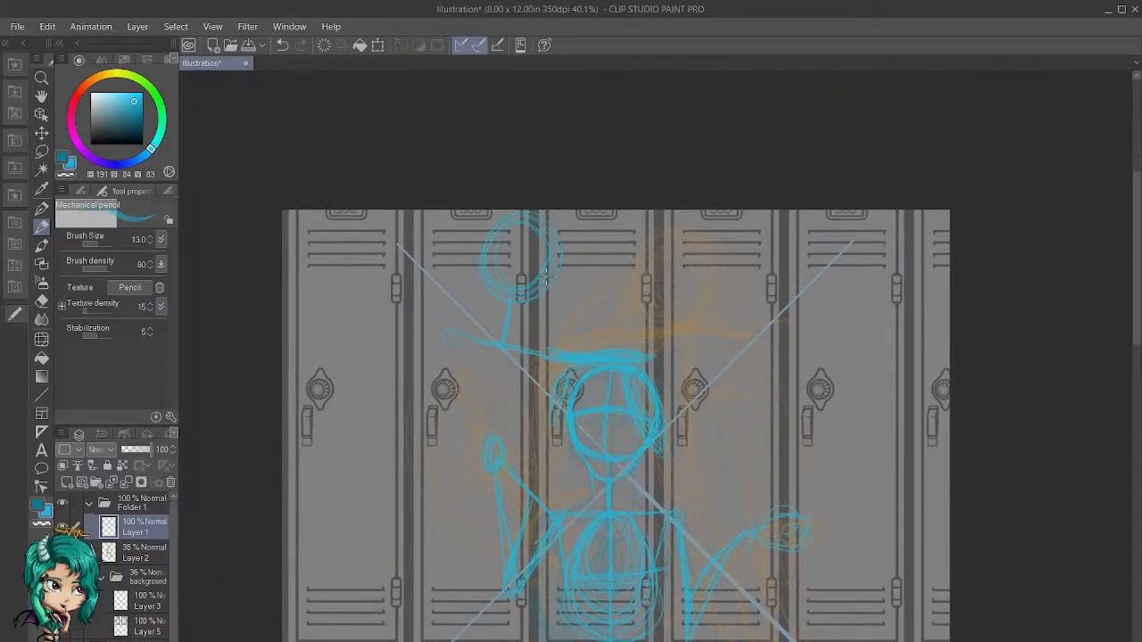
pyautogui.scroll(-3, 534, 346)
pyautogui.moveTo(629, 492); pyautogui.dragTo(569, 407)
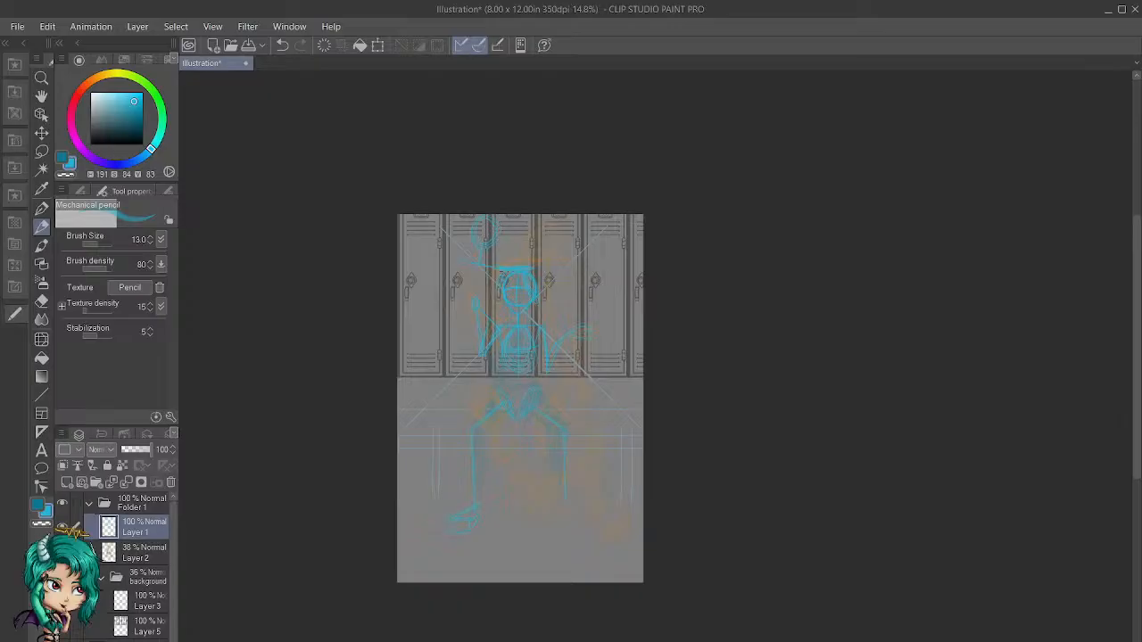
pyautogui.scroll(4, 509, 268)
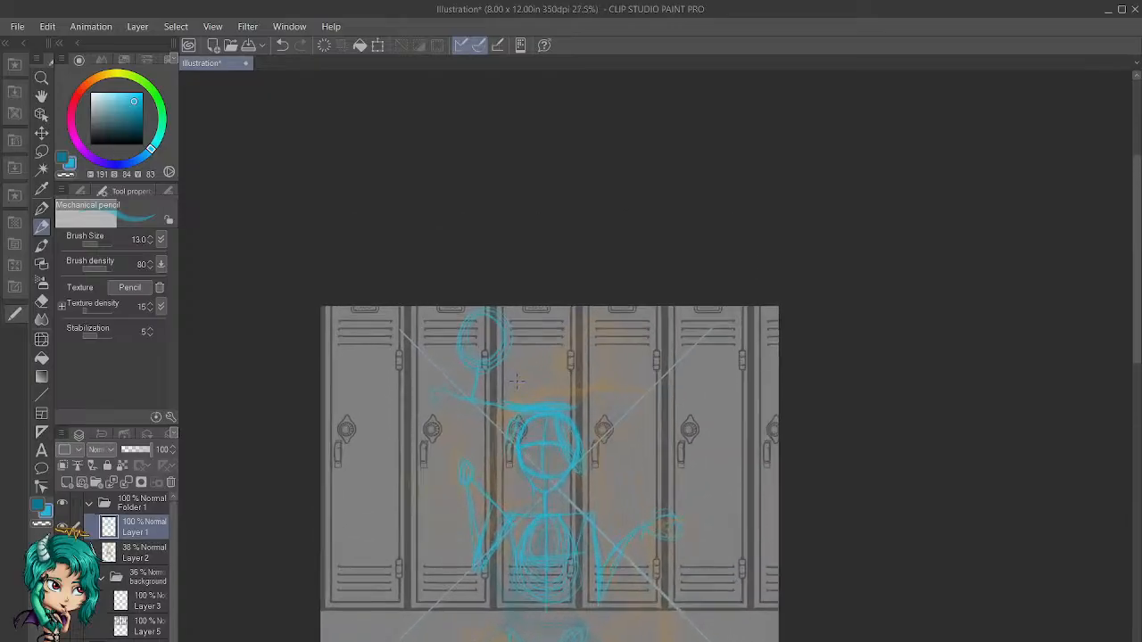
pyautogui.scroll(3, 517, 382)
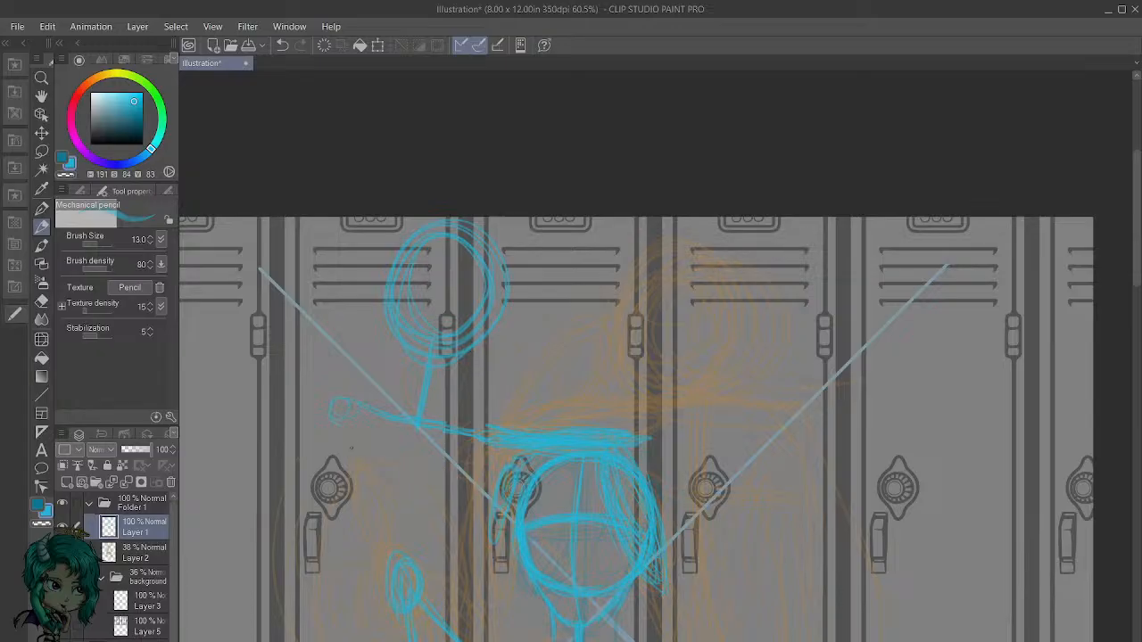
# Step: Draw the standing figure's outer contour curving down from the shoulder, and place a small oval above the seated figure's raised hand
pyautogui.scroll(-3, 346, 453)
pyautogui.scroll(1, 412, 336)
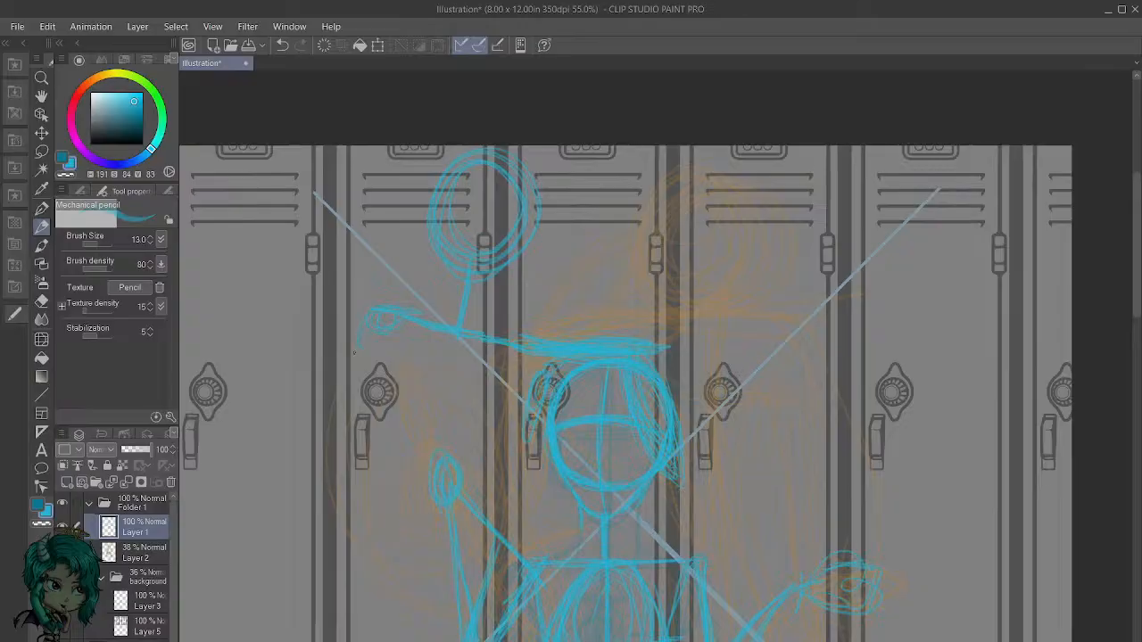
pyautogui.moveTo(363, 326); pyautogui.dragTo(377, 464)
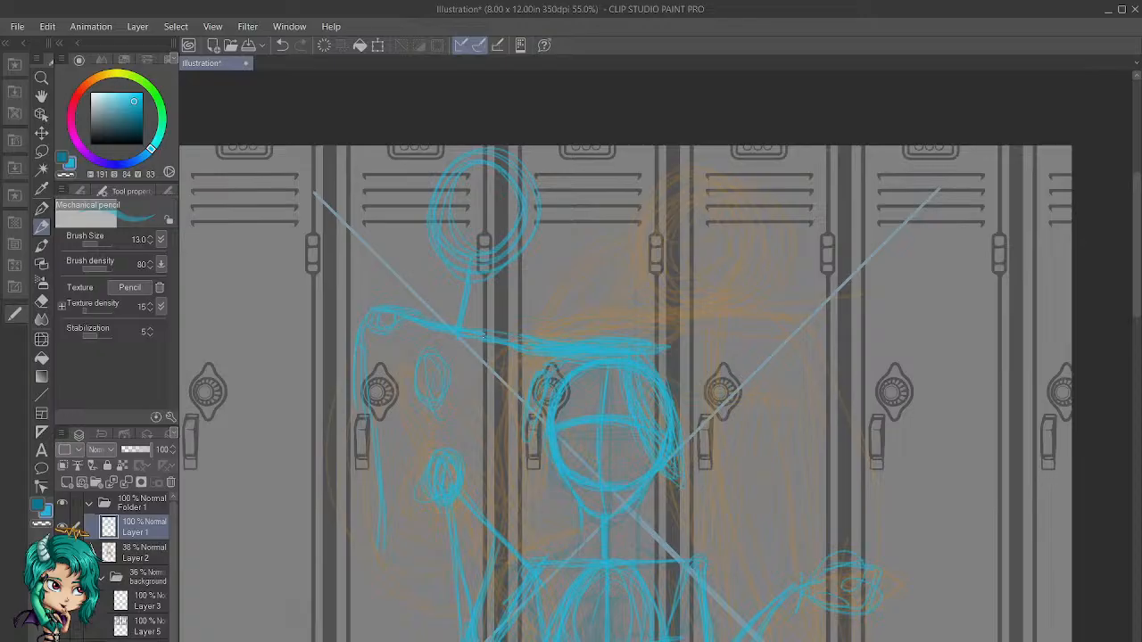
# Step: Add lower overlapping ovals to the standing figure's head and fill the slanted area between head and arm with hatching
pyautogui.moveTo(511, 206)
pyautogui.mouseDown()
pyautogui.moveTo(472, 212)
pyautogui.moveTo(513, 288)
pyautogui.moveTo(424, 234)
pyautogui.moveTo(483, 207)
pyautogui.moveTo(516, 267)
pyautogui.moveTo(463, 295)
pyautogui.moveTo(472, 194)
pyautogui.moveTo(491, 296)
pyautogui.mouseUp()
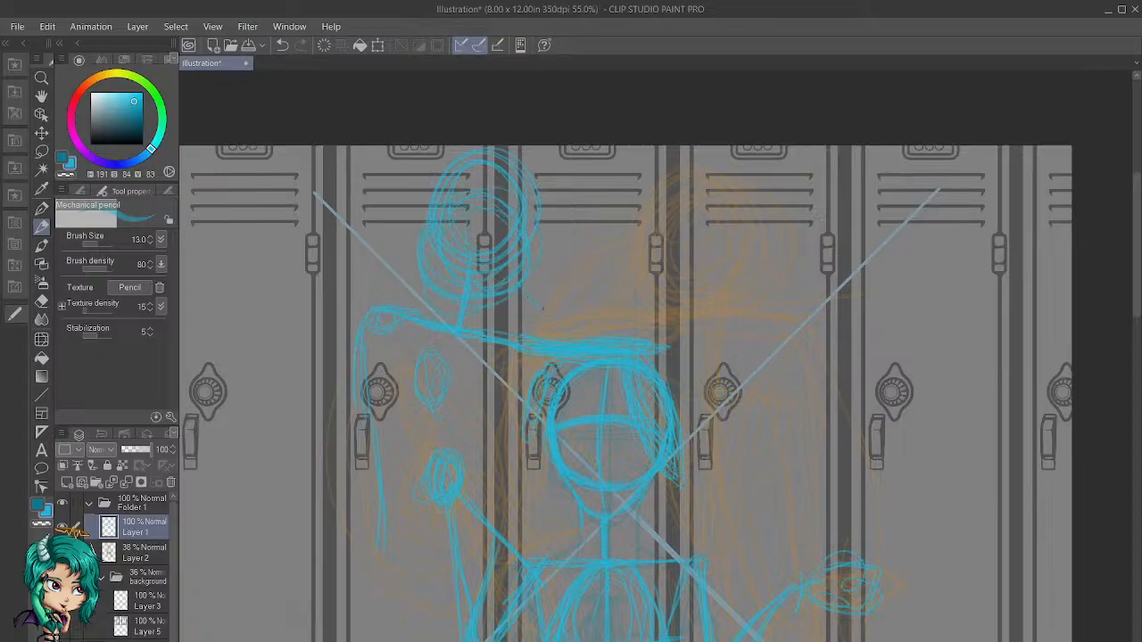
pyautogui.moveTo(426, 282); pyautogui.dragTo(423, 323)
pyautogui.moveTo(430, 337)
pyautogui.mouseDown()
pyautogui.moveTo(488, 346)
pyautogui.moveTo(502, 327)
pyautogui.mouseUp()
pyautogui.moveTo(520, 286); pyautogui.dragTo(503, 332)
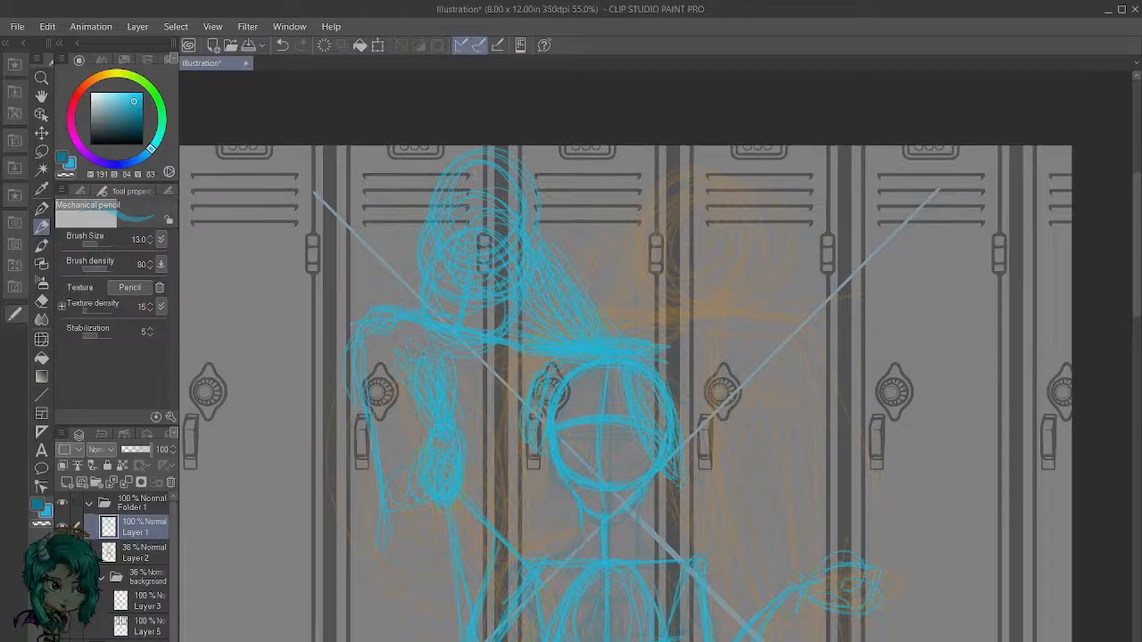
# Step: Extend the standing figure's torso downward with long tapering lines beside the seated figure's raised arm
pyautogui.moveTo(507, 487); pyautogui.dragTo(476, 437)
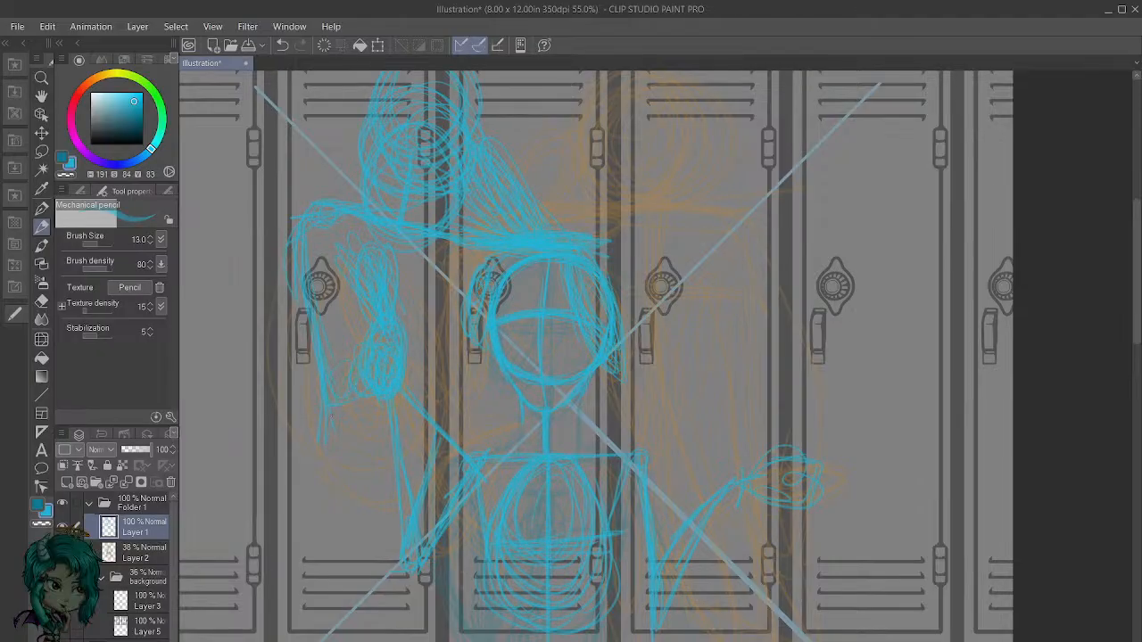
pyautogui.scroll(-3, 544, 420)
pyautogui.scroll(-5, 540, 401)
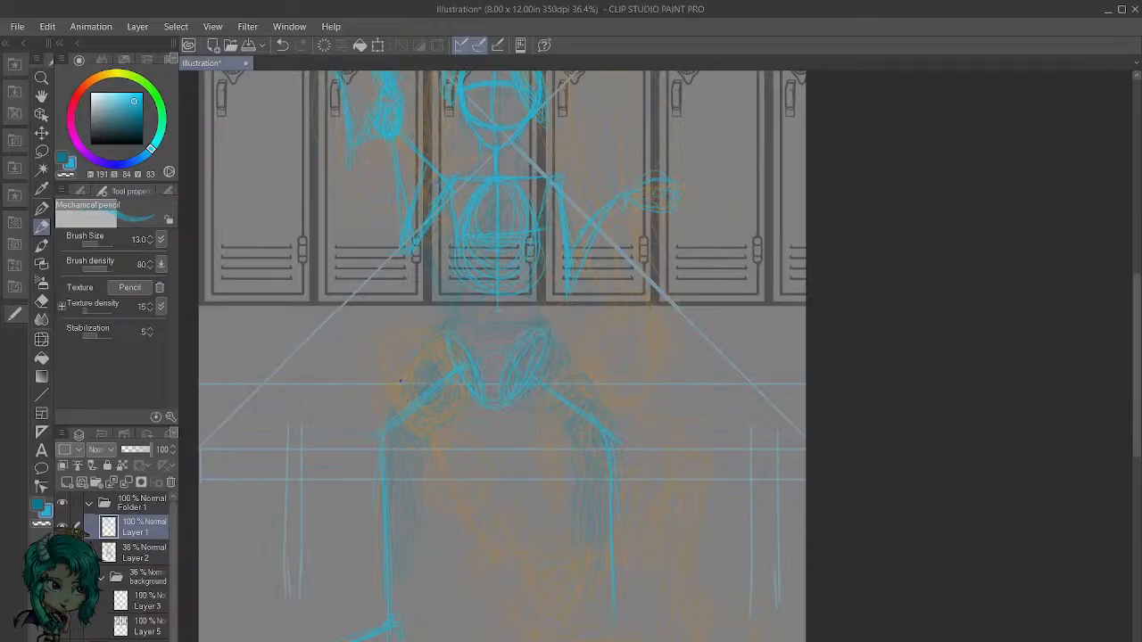
pyautogui.moveTo(425, 322); pyautogui.dragTo(529, 523)
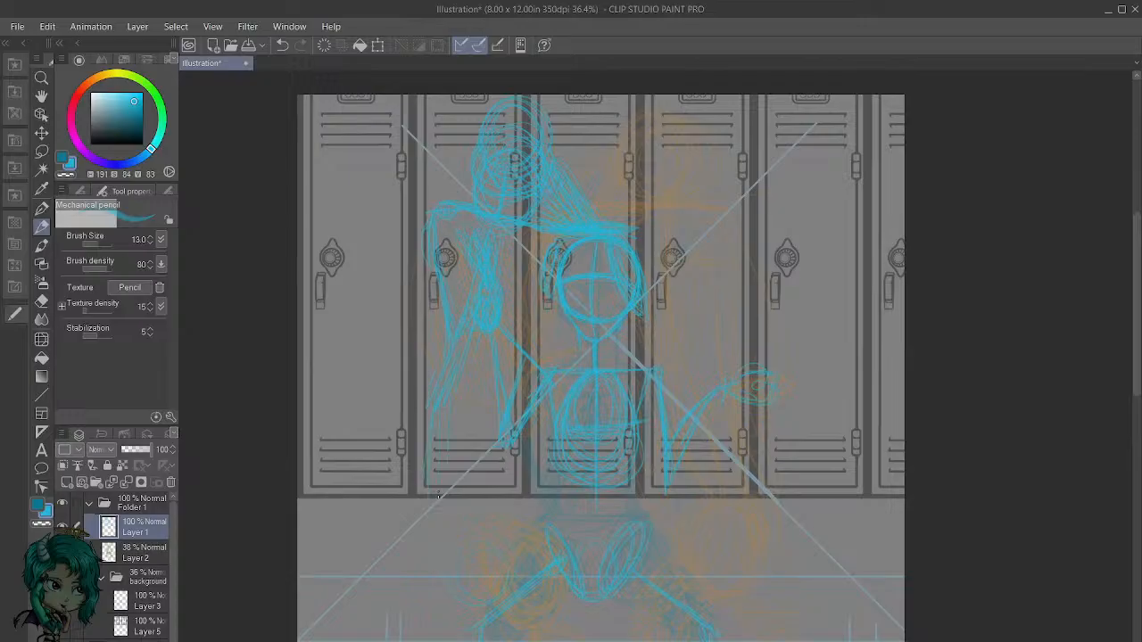
# Step: Draw a horizontal band across the standing figure's hips and extend two long legs downward, one slanting outward
pyautogui.moveTo(428, 394); pyautogui.dragTo(406, 394)
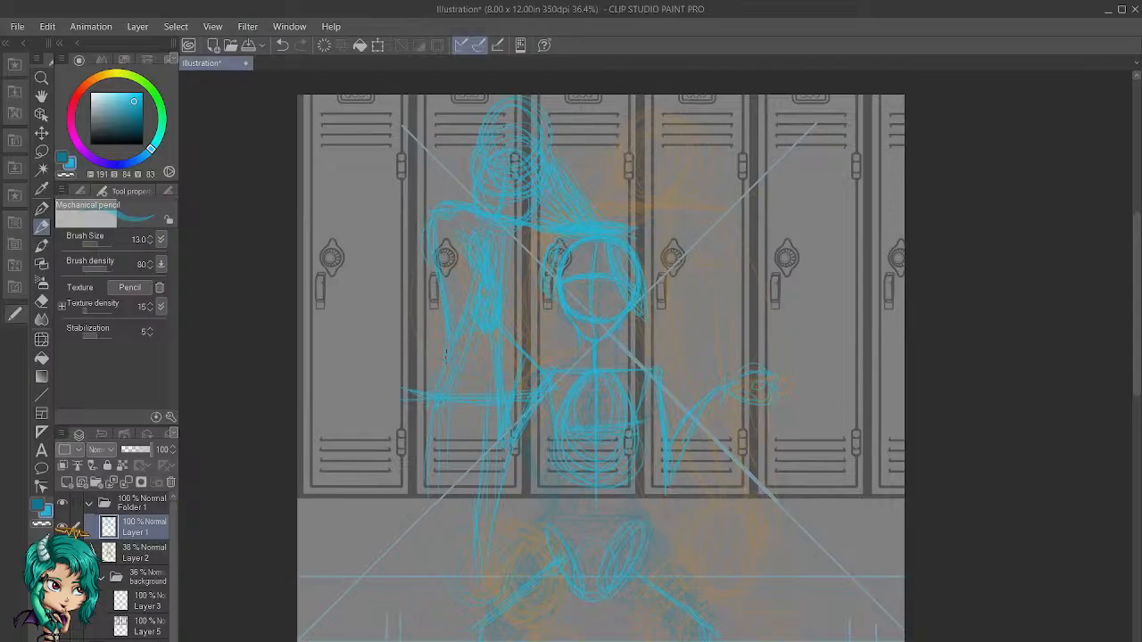
pyautogui.moveTo(417, 432); pyautogui.dragTo(394, 492)
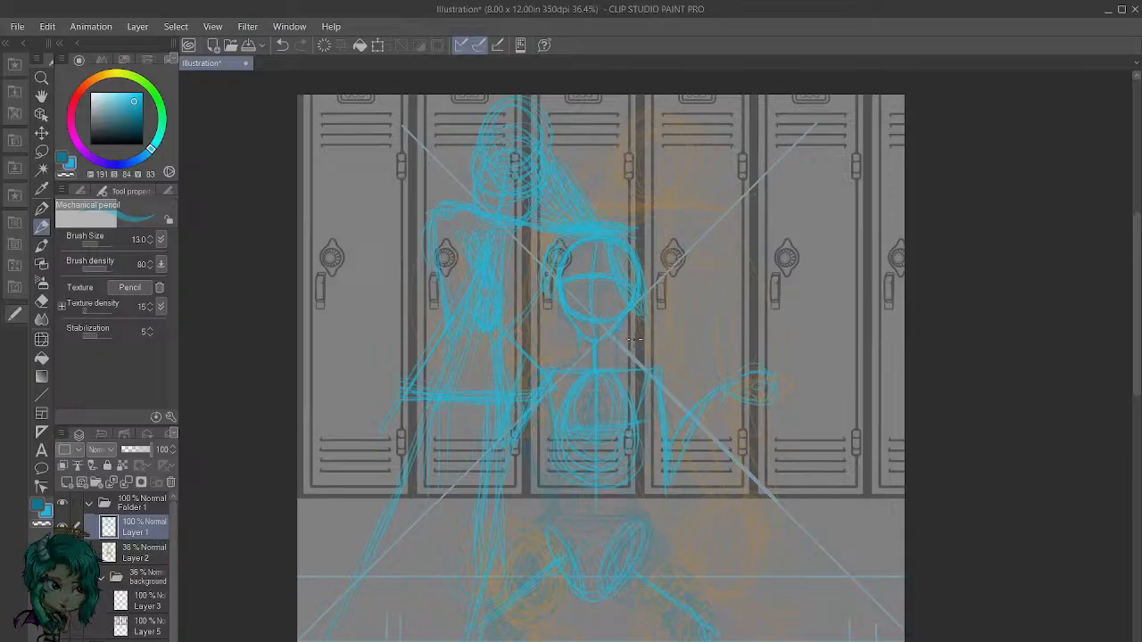
pyautogui.scroll(-3, 636, 392)
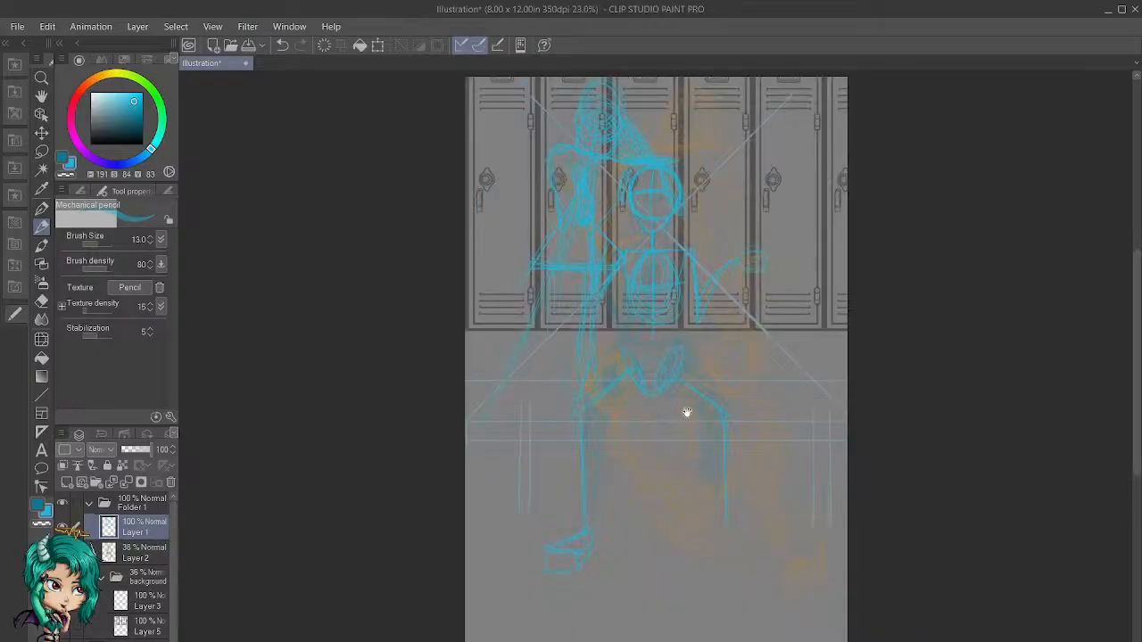